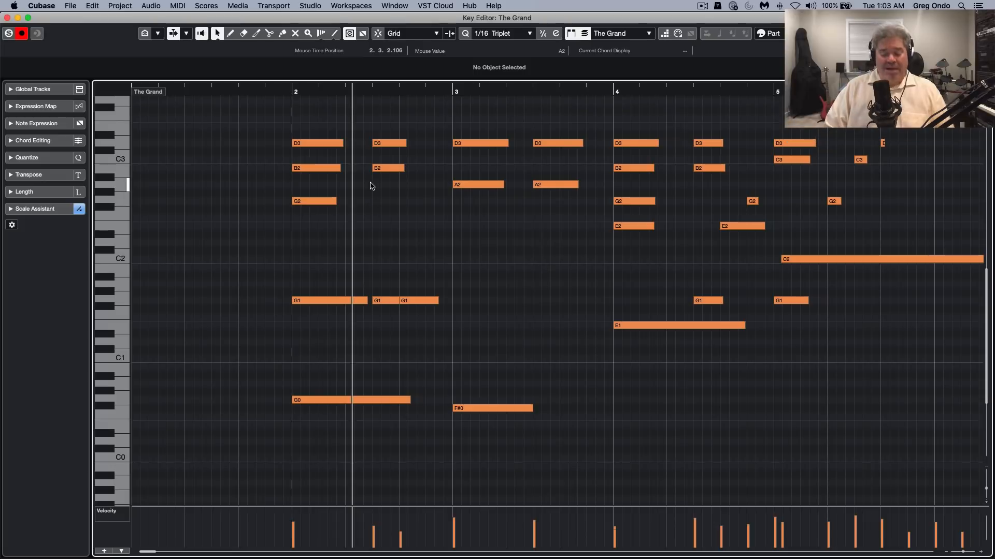
# Open the note expression editor of the long C2 note at bar 5 and close it
pyautogui.press('g')
pyautogui.press('g')
pyautogui.press('g')
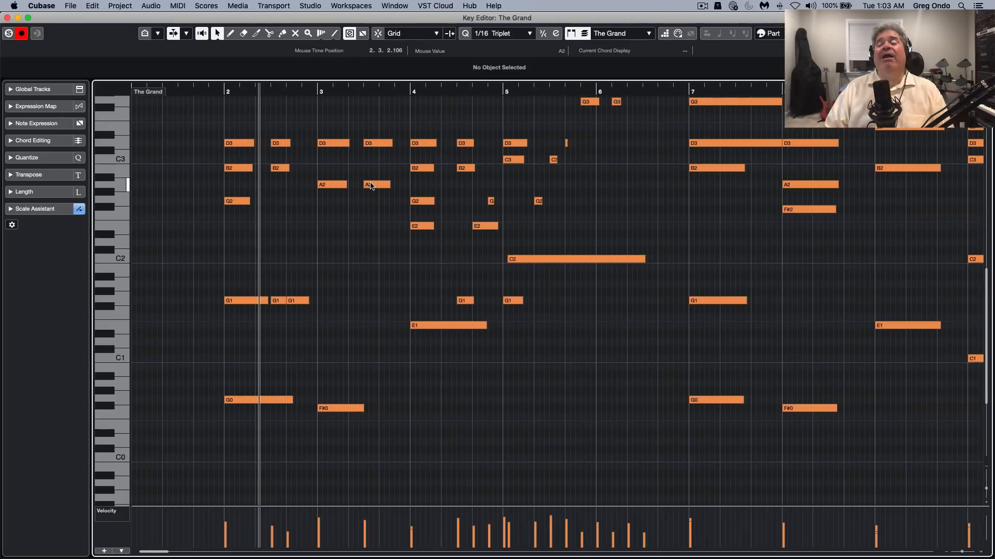
pyautogui.press('g')
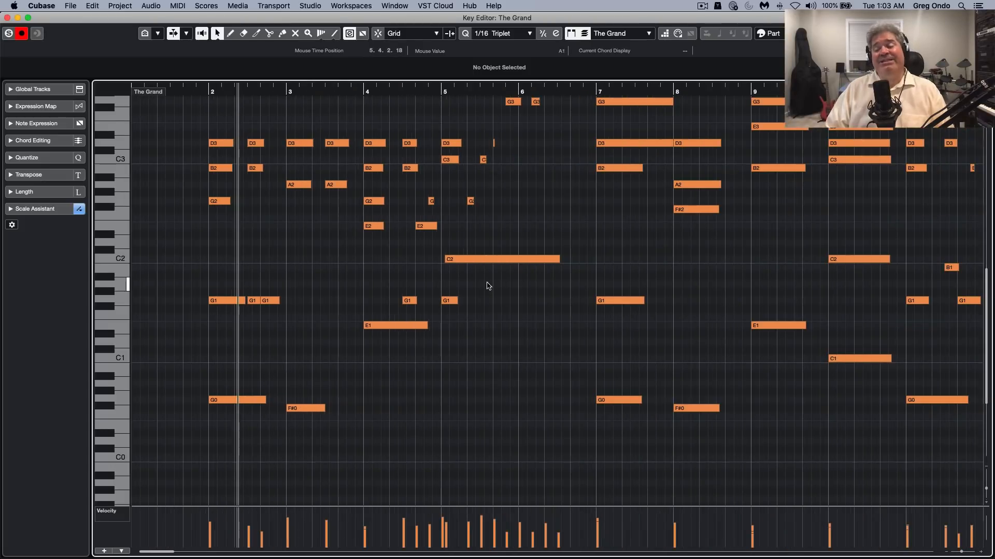
pyautogui.scroll(4, 490, 290)
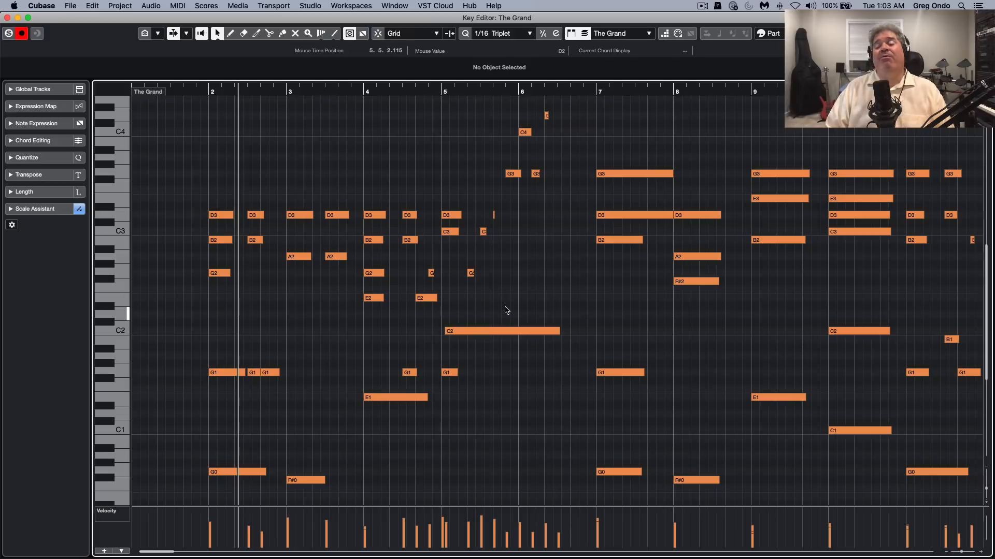
pyautogui.doubleClick(491, 333)
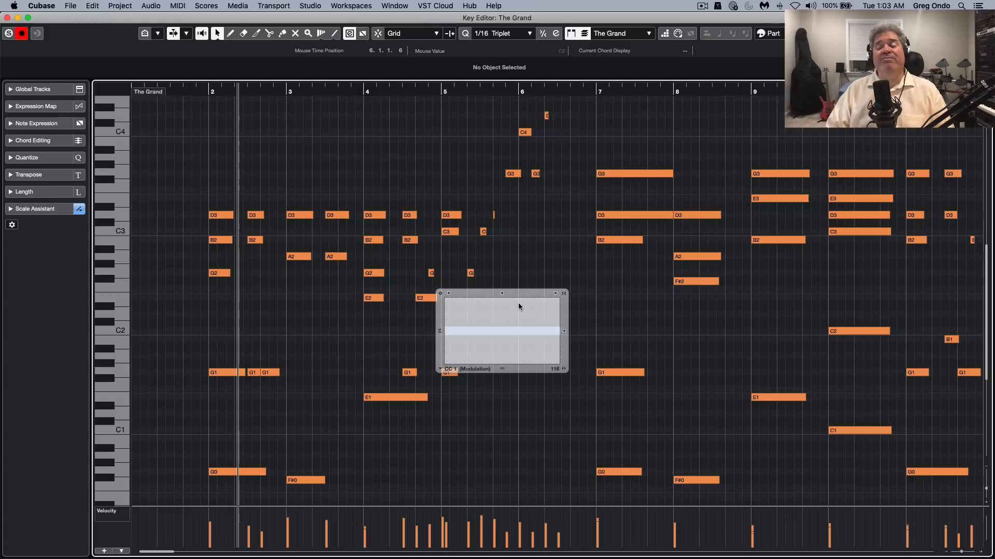
pyautogui.click(516, 273)
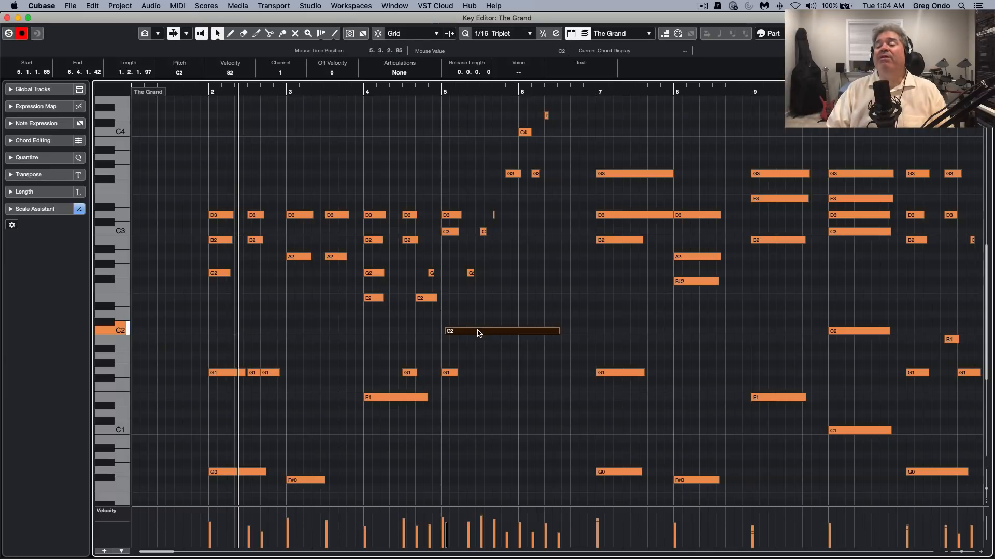
# Delete the long C2 note at bar 5 and undo the deletion
pyautogui.press('Delete')
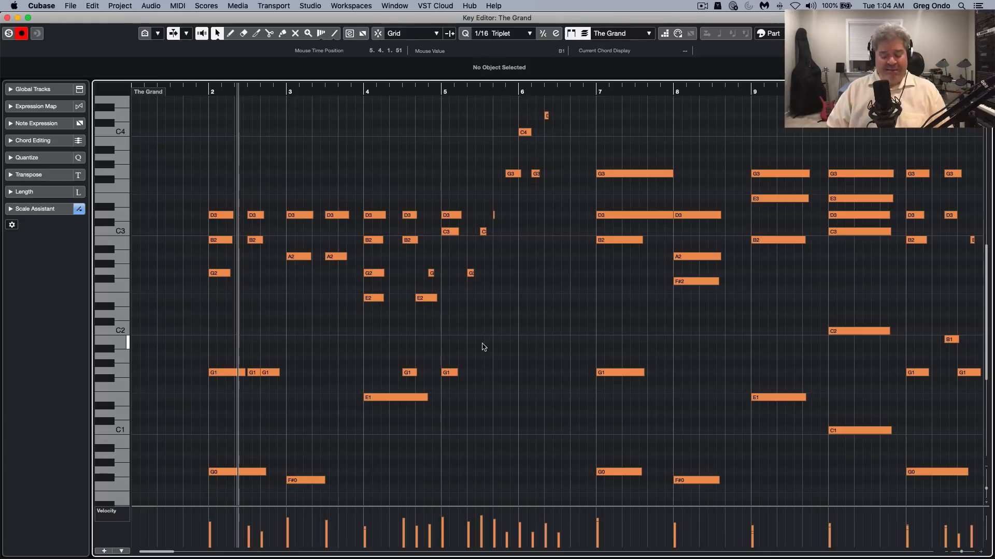
pyautogui.press('super+z')
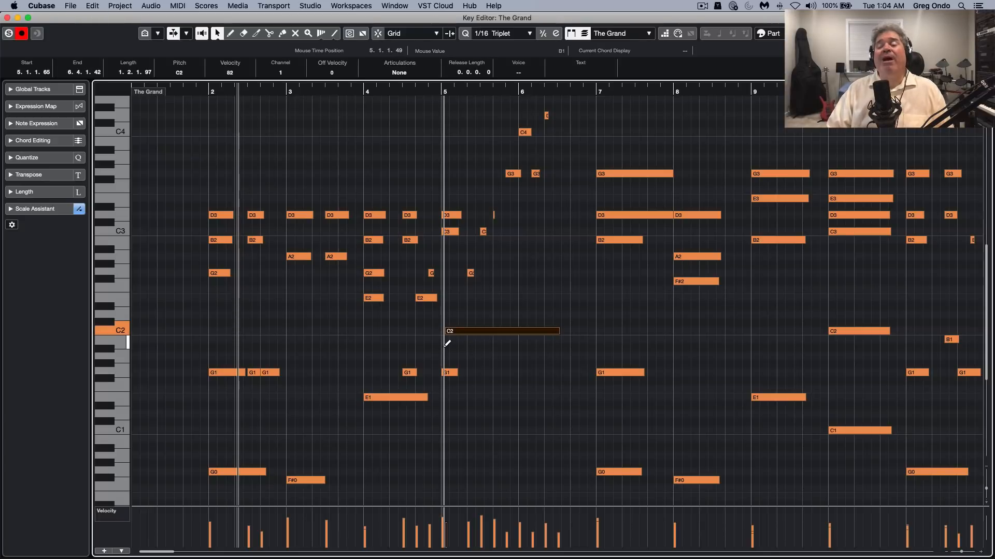
# Draw a long B1 note under the C2 note at bar 5, split it in two and shorten both pieces
pyautogui.moveTo(446, 340); pyautogui.dragTo(579, 342)
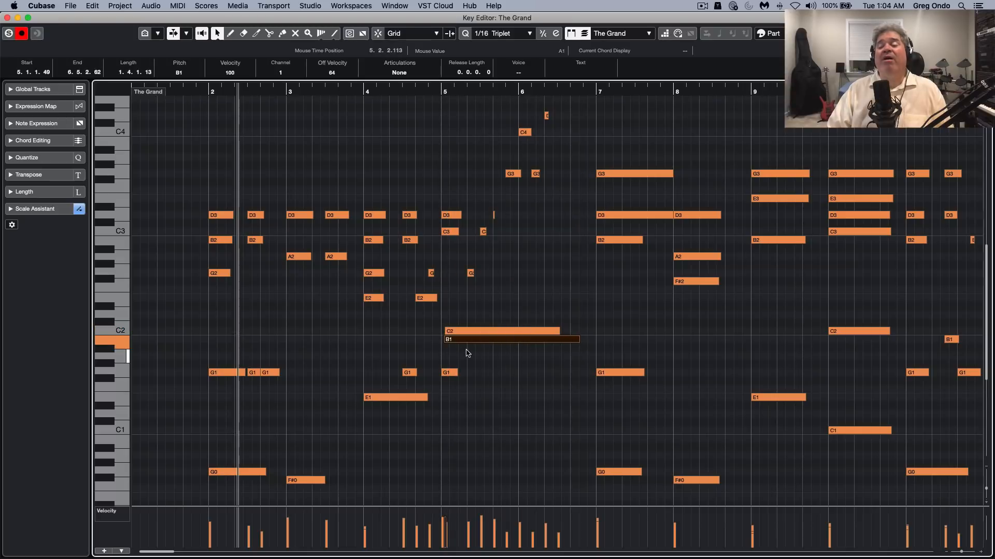
pyautogui.keyDown('alt'); pyautogui.click(507, 342); pyautogui.keyUp('alt')
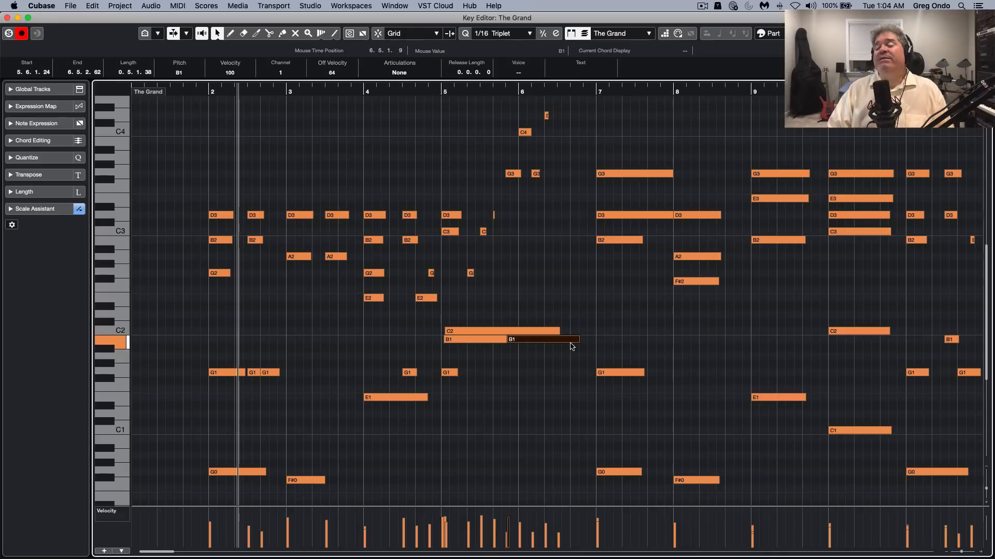
pyautogui.moveTo(578, 341); pyautogui.dragTo(485, 340)
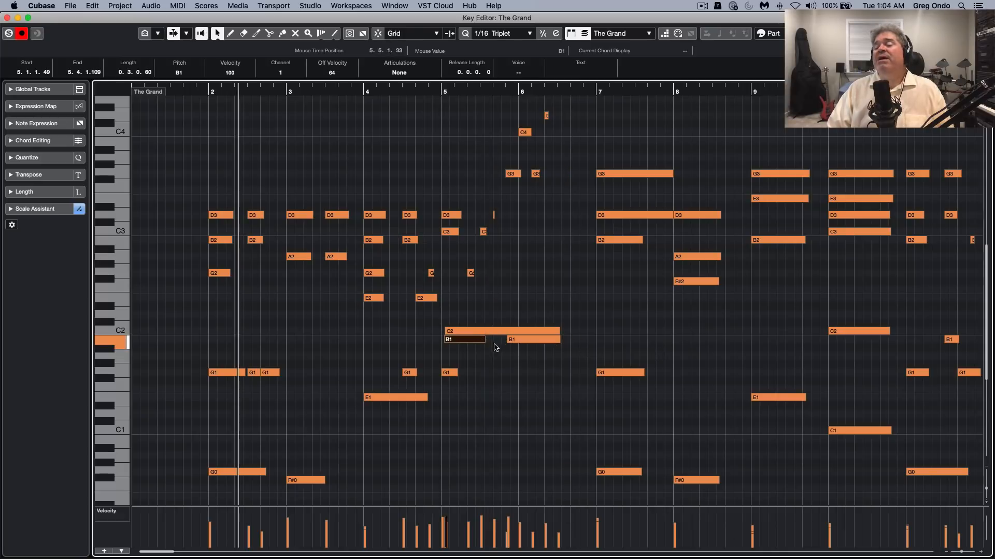
# Delete both B1 note pieces beneath the long C2 note
pyautogui.click(523, 342)
pyautogui.press('Delete')
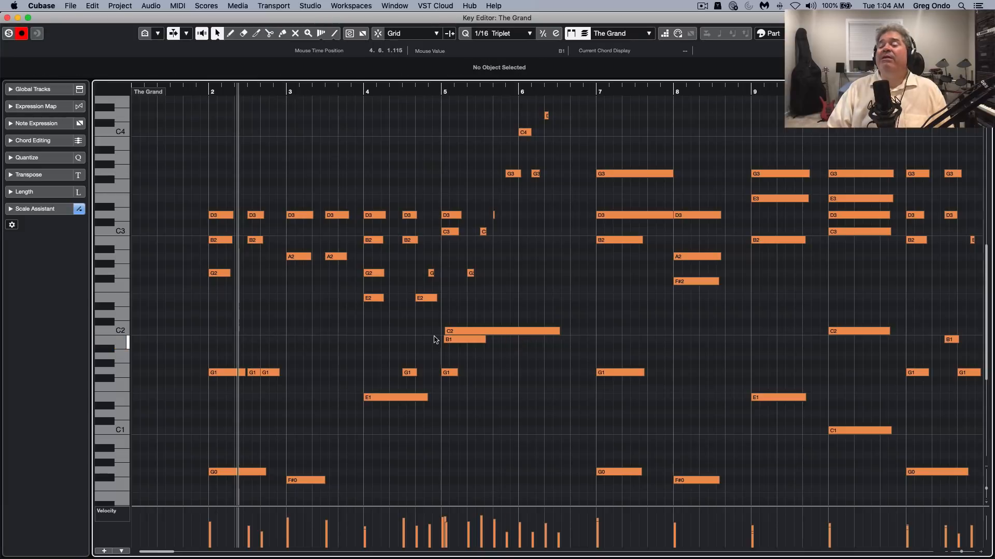
pyautogui.click(453, 340)
pyautogui.press('Delete')
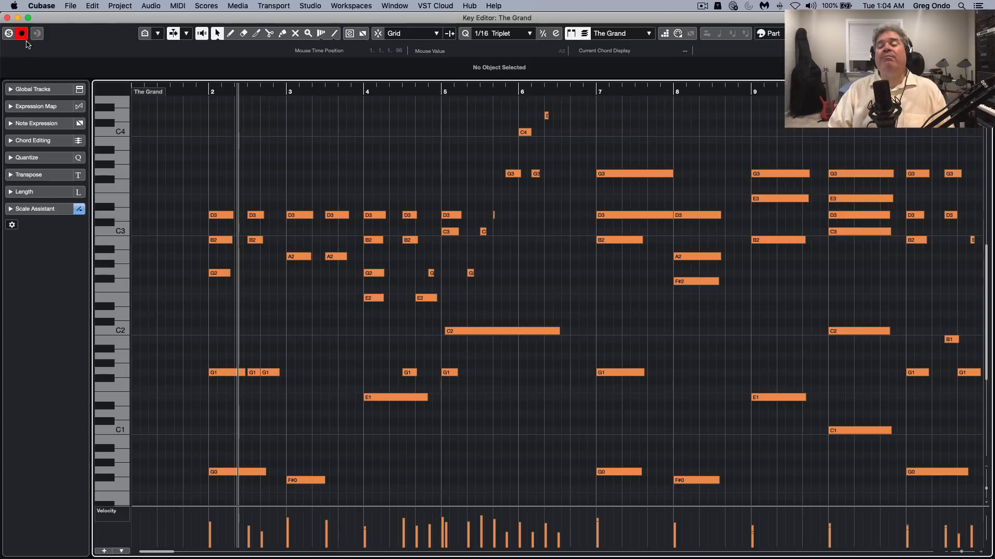
# Open the ac gtr part after bar 57 on the Guitar track in the Key Editor and view the type options for new controller events
pyautogui.click(7, 18)
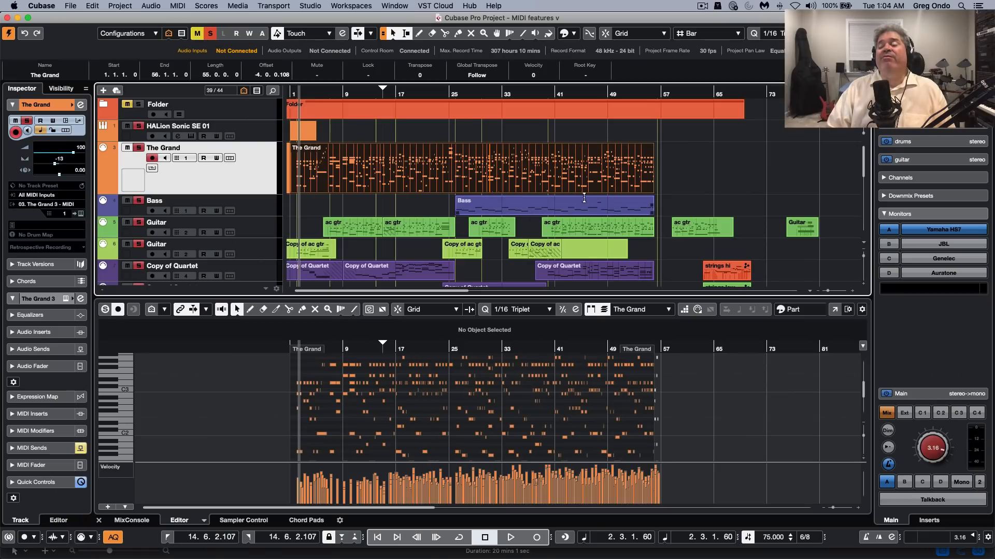
pyautogui.doubleClick(715, 237)
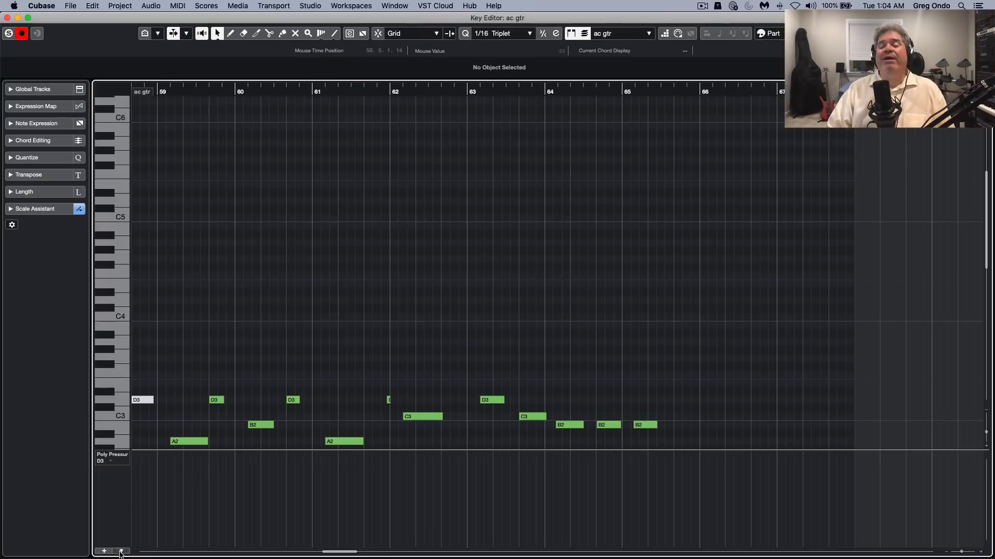
pyautogui.moveTo(123, 554)
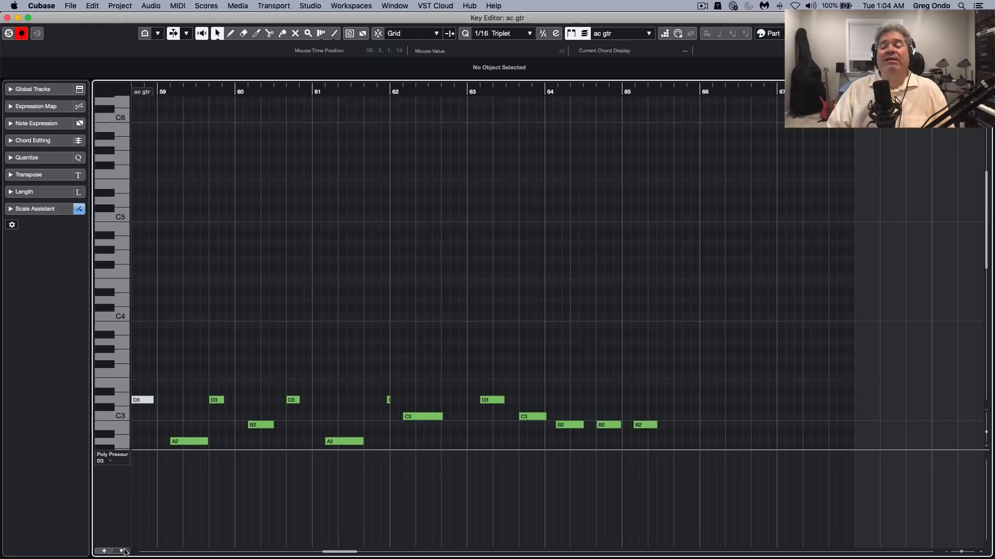
pyautogui.click(123, 551)
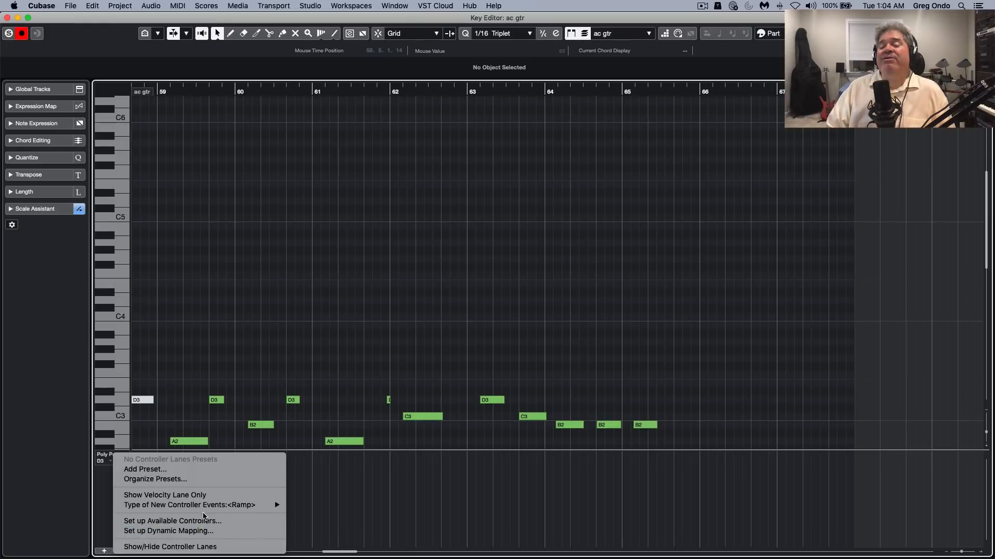
pyautogui.moveTo(209, 509)
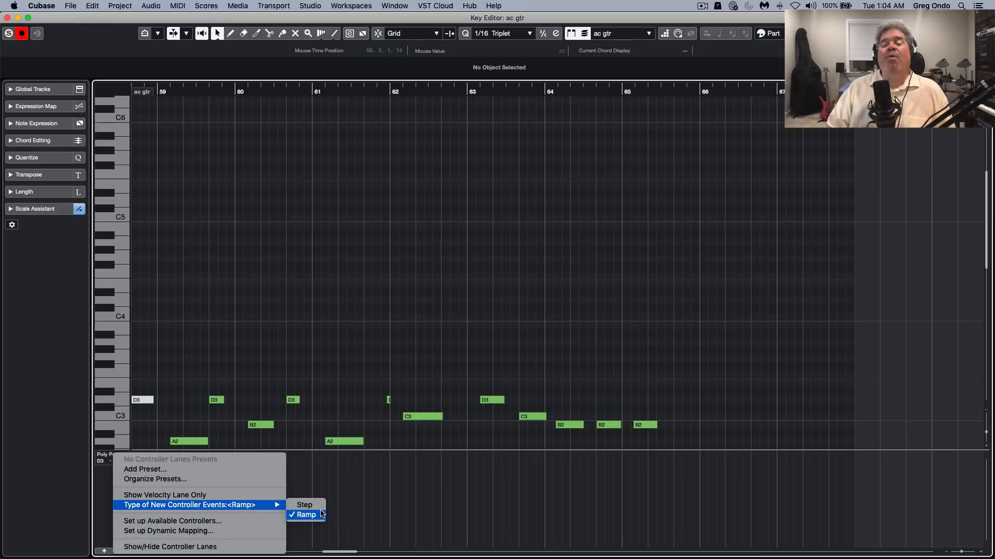
pyautogui.click(438, 508)
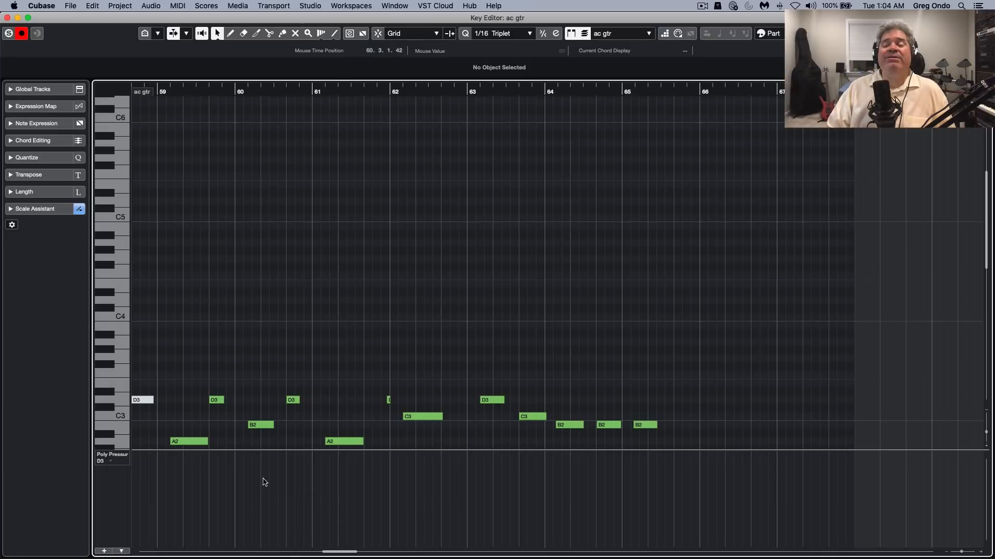
# Choose the Draw tool and set the controller lane to CC 1 (Modulation)
pyautogui.scroll(-10, 268, 456)
pyautogui.rightClick(212, 515)
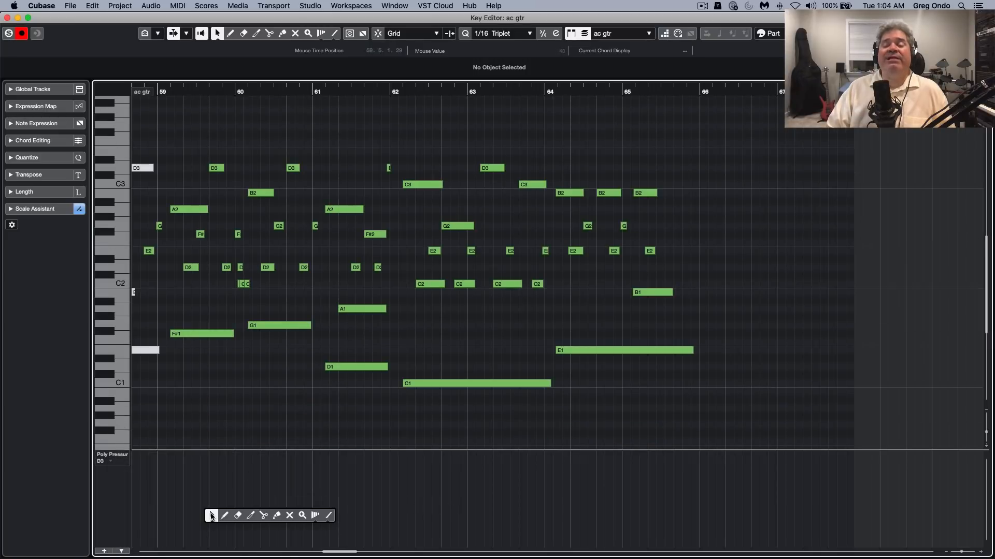
pyautogui.click(225, 516)
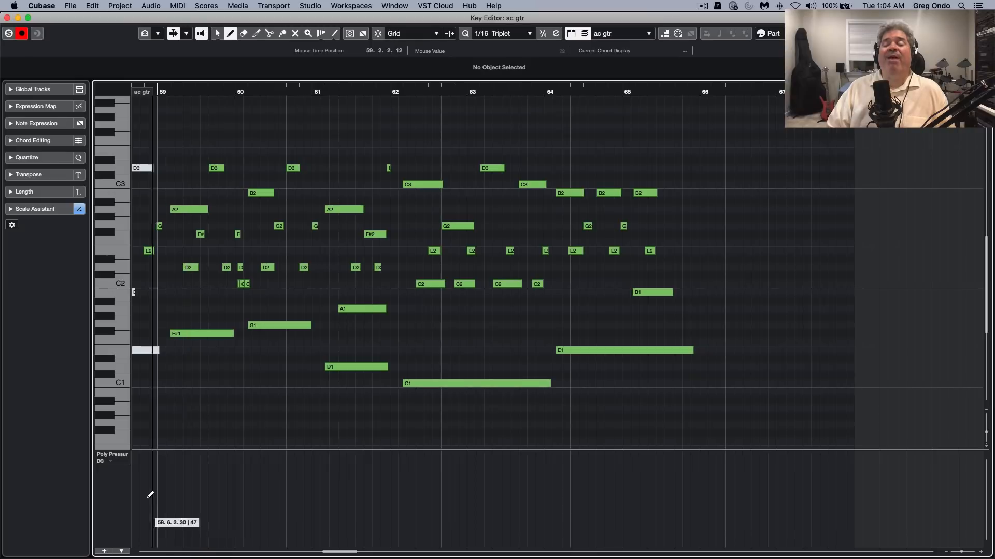
pyautogui.click(122, 458)
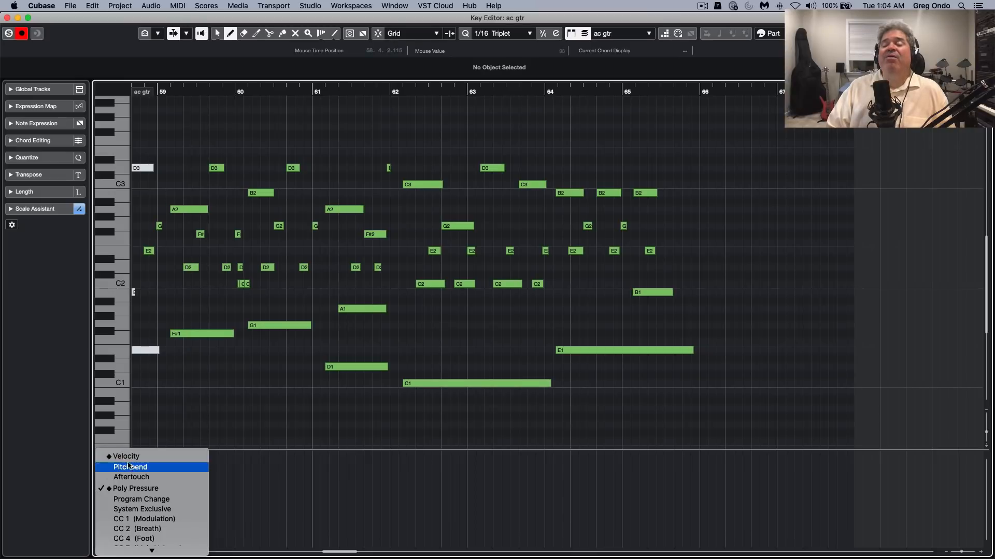
pyautogui.click(175, 518)
# Draw five connected modulation points from mid-bar 59, with peaks near bars 61 and 63 and dips near bars 62 and 64
pyautogui.click(194, 530)
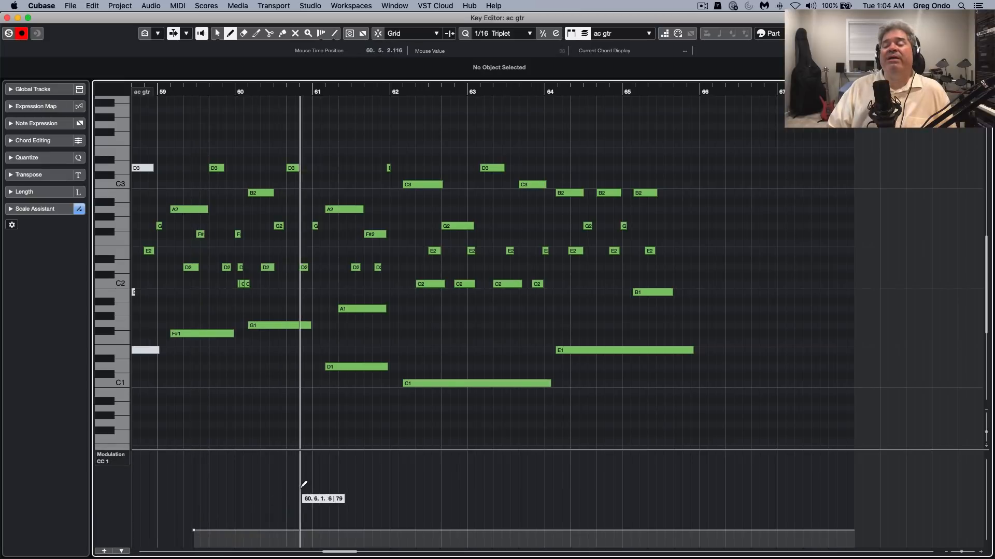
pyautogui.click(310, 481)
pyautogui.click(396, 517)
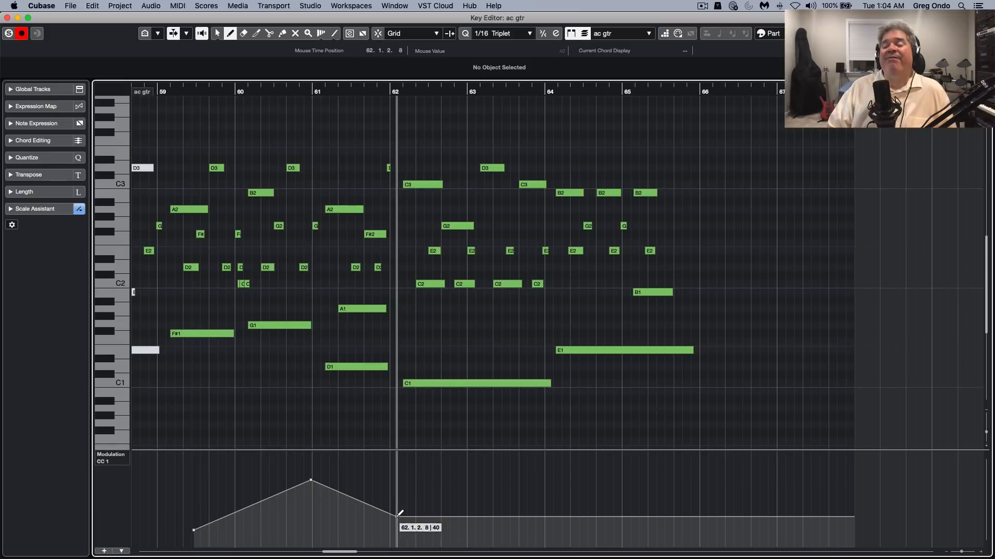
pyautogui.click(464, 481)
pyautogui.click(549, 533)
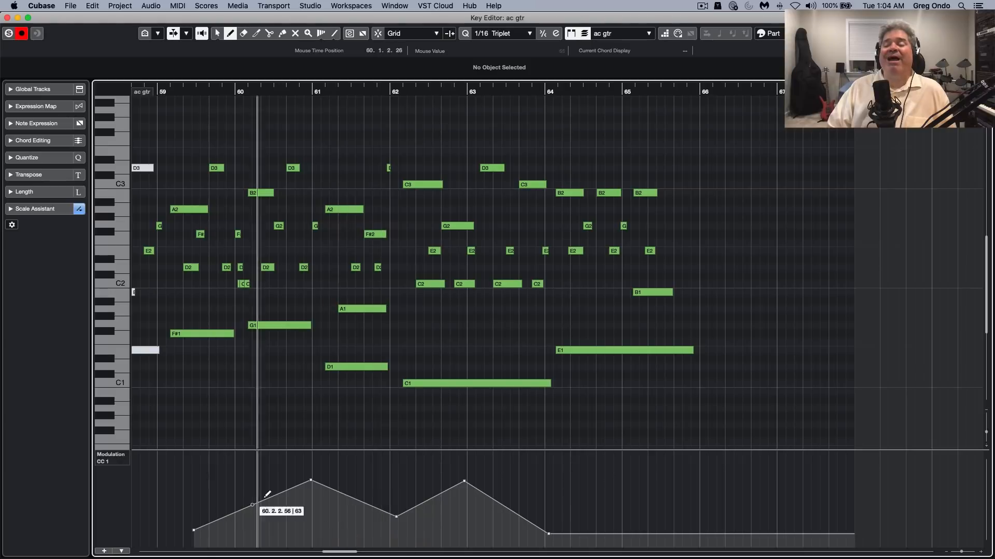
# Switch to the Object Selection tool and bend the first three modulation ramps between bars 59 and 63 into curves
pyautogui.rightClick(283, 510)
pyautogui.click(283, 511)
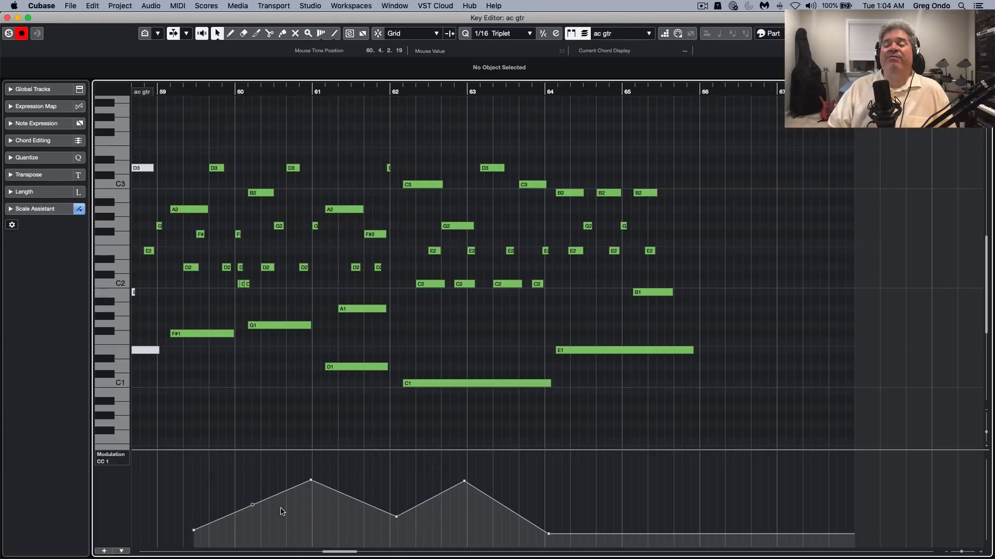
pyautogui.doubleClick(253, 506)
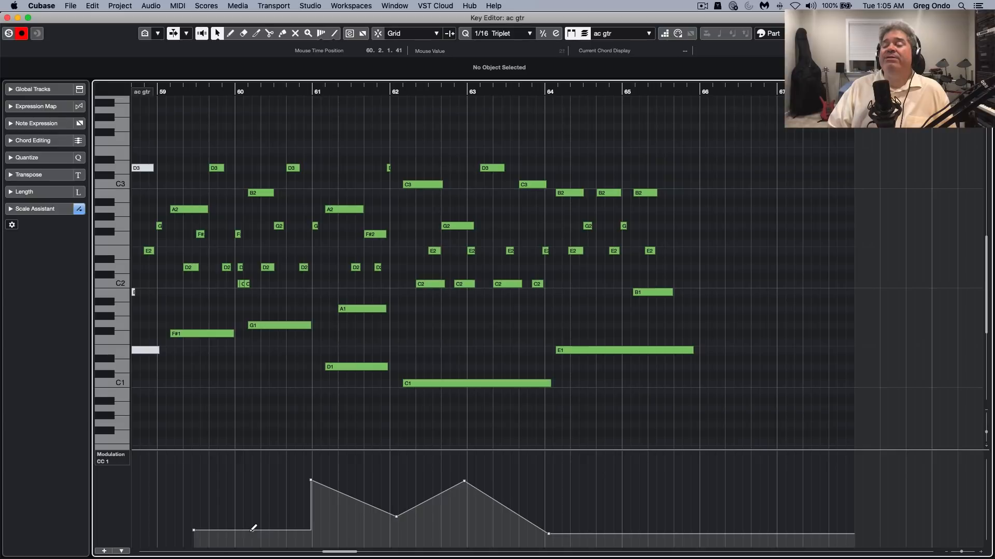
pyautogui.moveTo(253, 530); pyautogui.dragTo(275, 519)
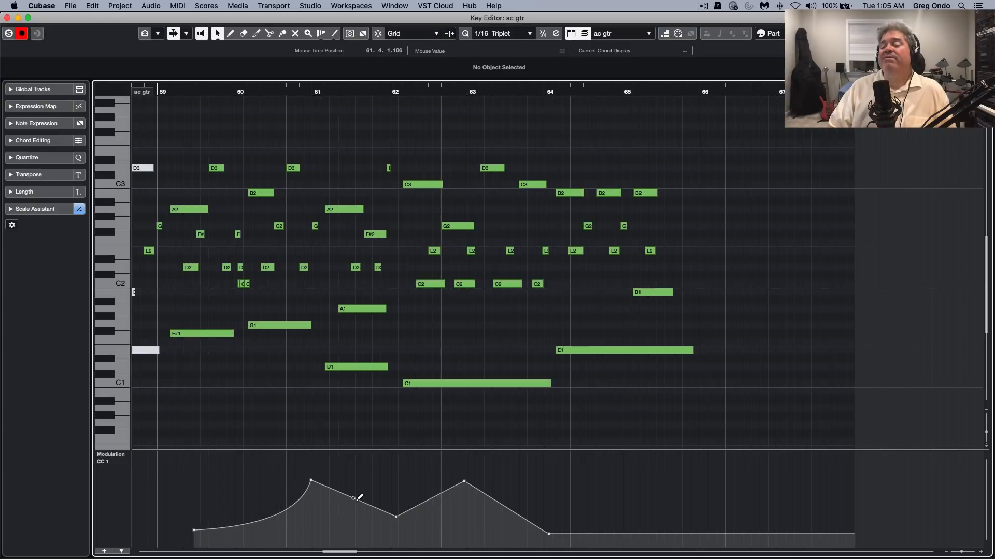
pyautogui.moveTo(354, 500); pyautogui.dragTo(348, 522)
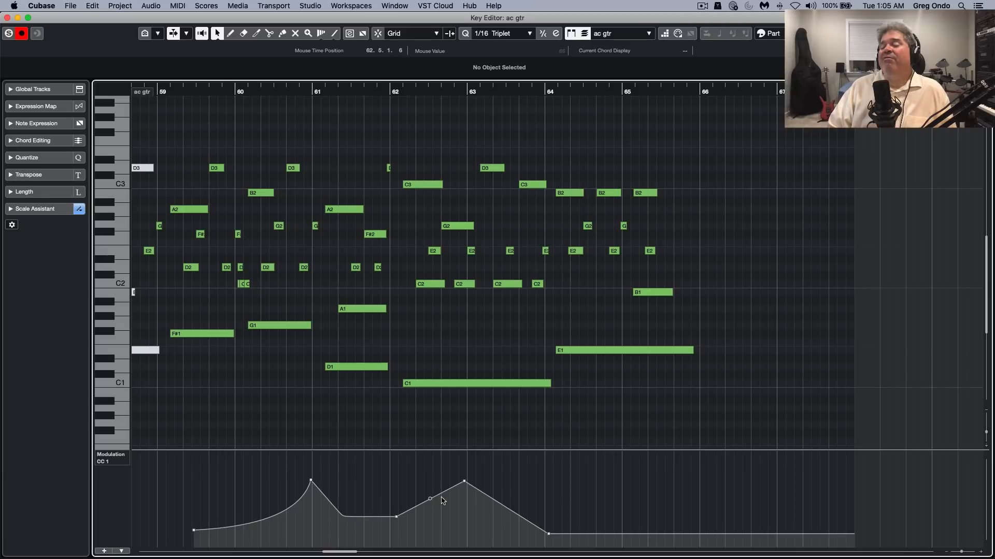
pyautogui.moveTo(431, 503)
pyautogui.mouseDown()
pyautogui.moveTo(436, 513)
pyautogui.moveTo(429, 495)
pyautogui.mouseUp()
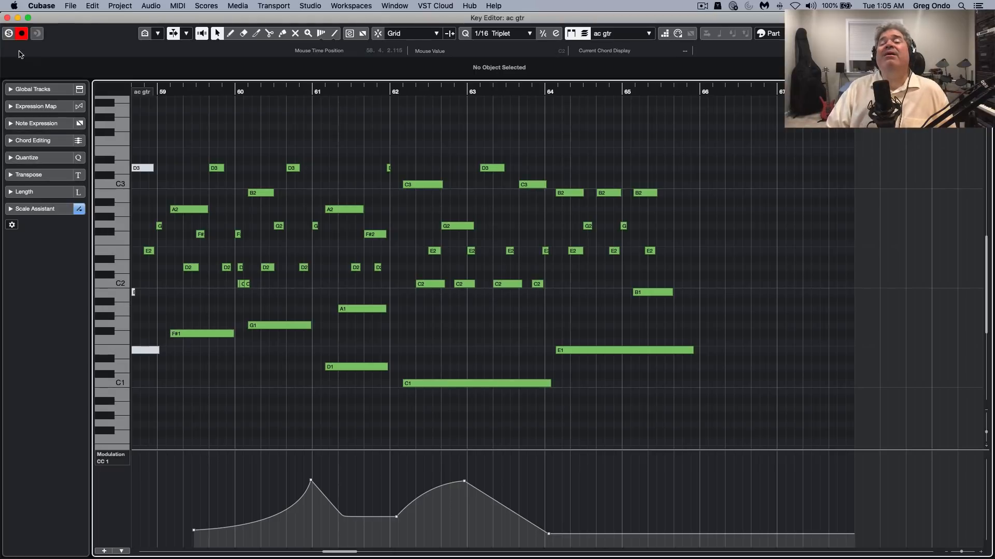
# Close the ac gtr editor and open the Guitar part near bar 77 in the Key Editor
pyautogui.click(7, 18)
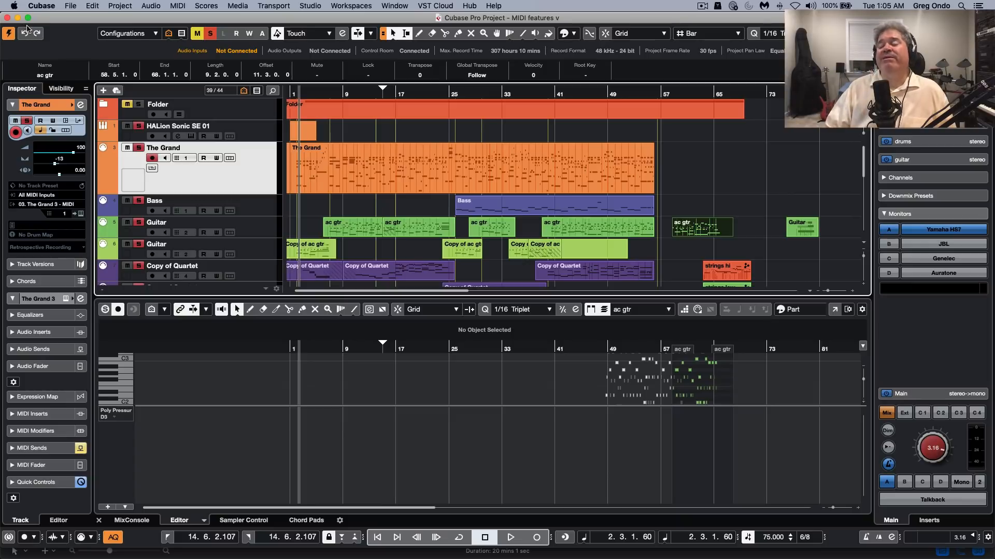
pyautogui.doubleClick(801, 235)
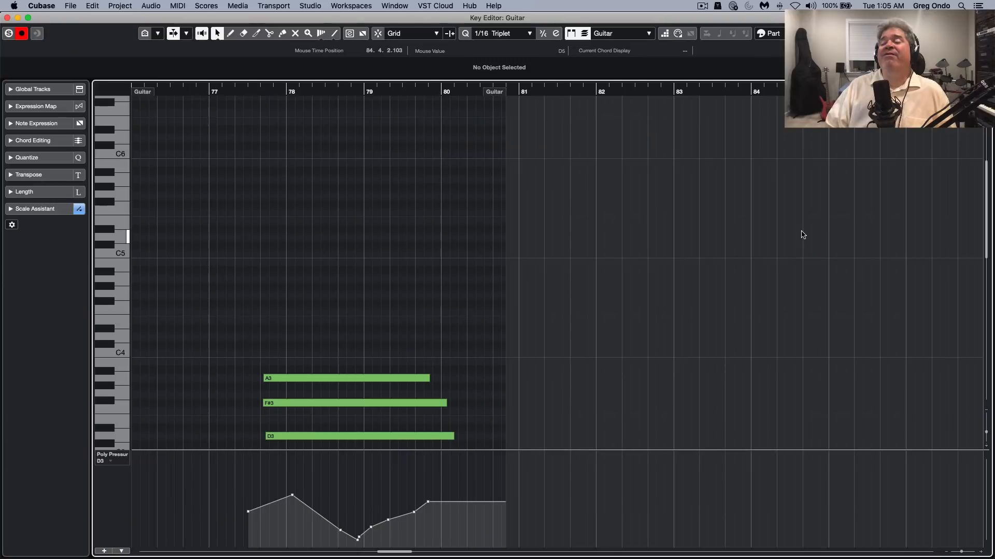
pyautogui.scroll(-2, 474, 291)
pyautogui.scroll(-3, 472, 293)
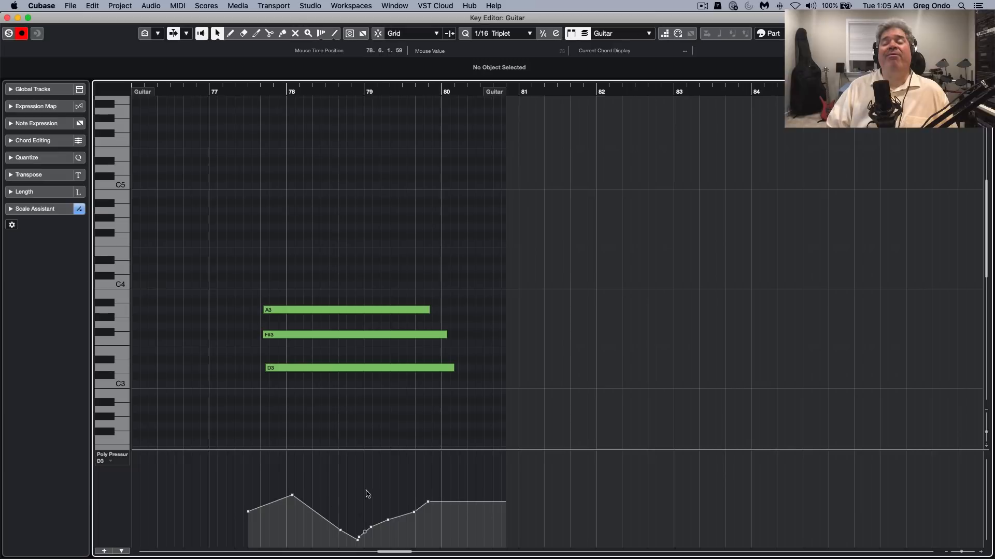
# Select the A3, F#3 and D3 notes one after another to view each note's Poly Pressure curve
pyautogui.click(327, 312)
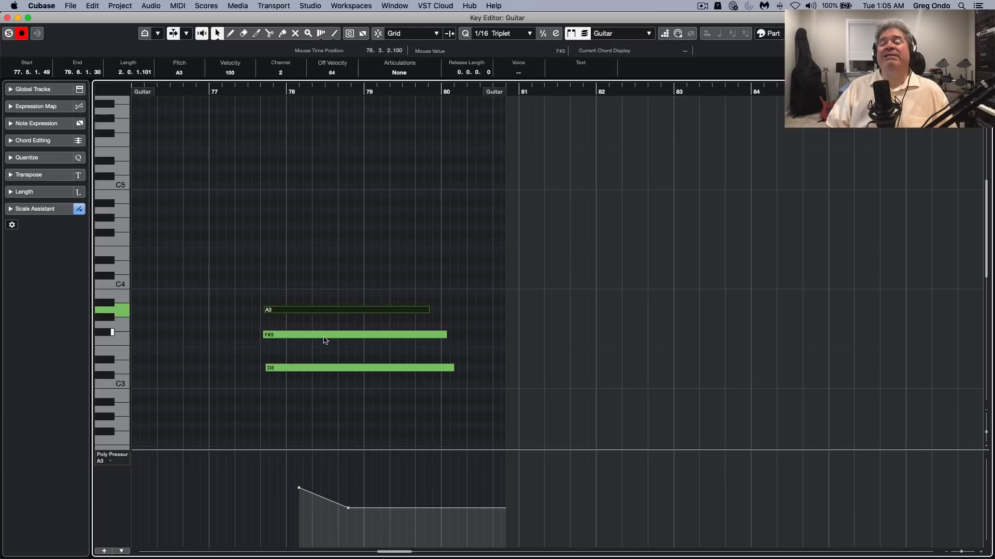
pyautogui.click(325, 336)
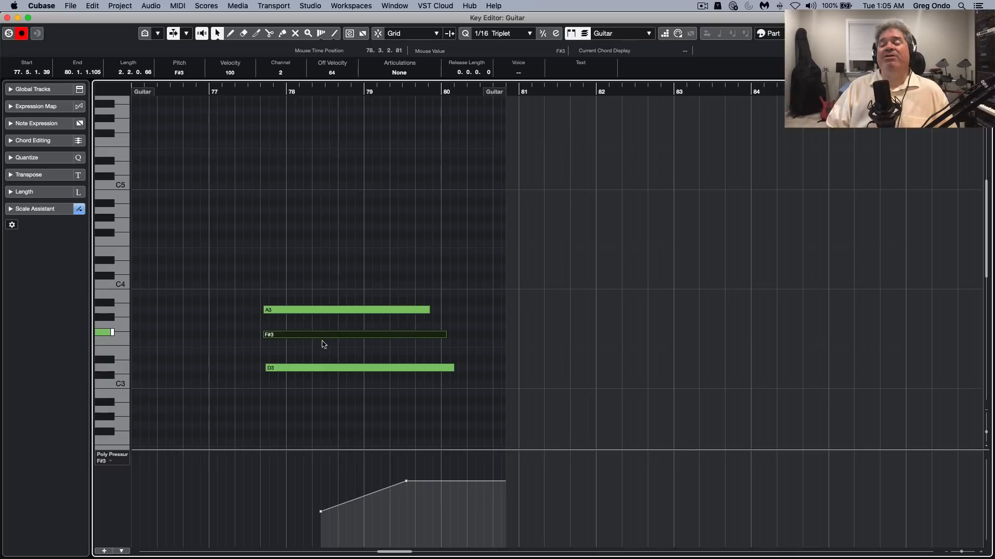
pyautogui.click(319, 368)
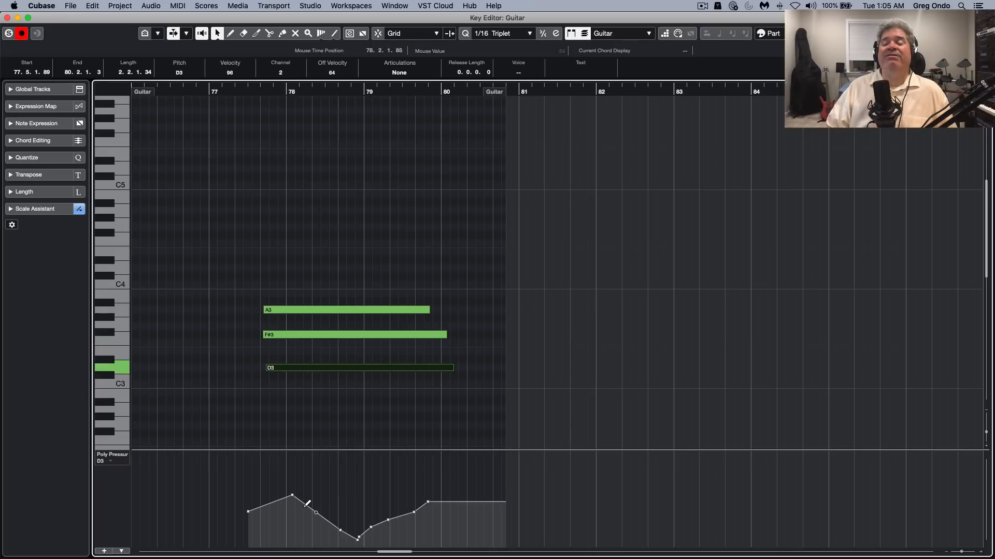
# Move a D3 Poly Pressure point to value 68 in mid-bar 78, and switch the lane between the A3, D3 and F#3 curves
pyautogui.moveTo(306, 506); pyautogui.dragTo(329, 496)
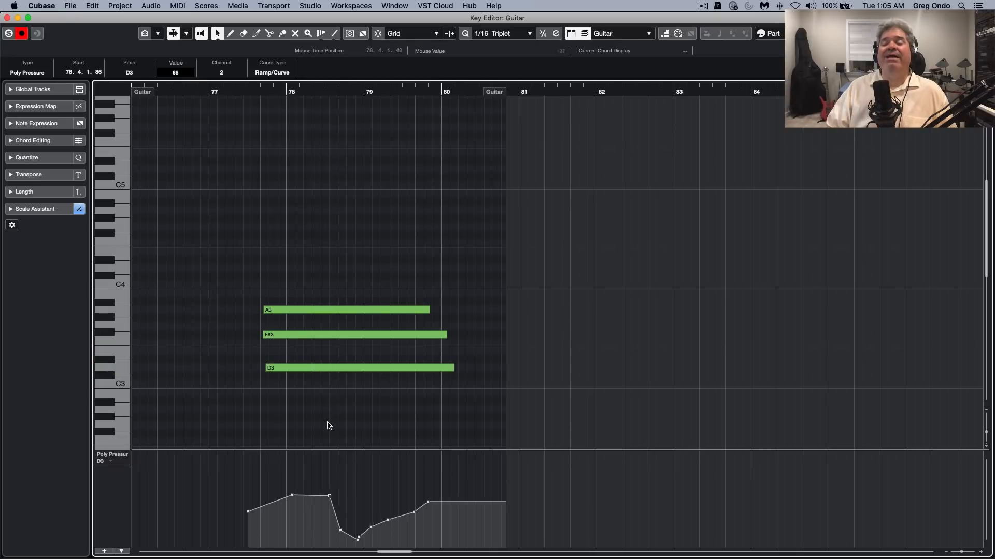
pyautogui.click(101, 464)
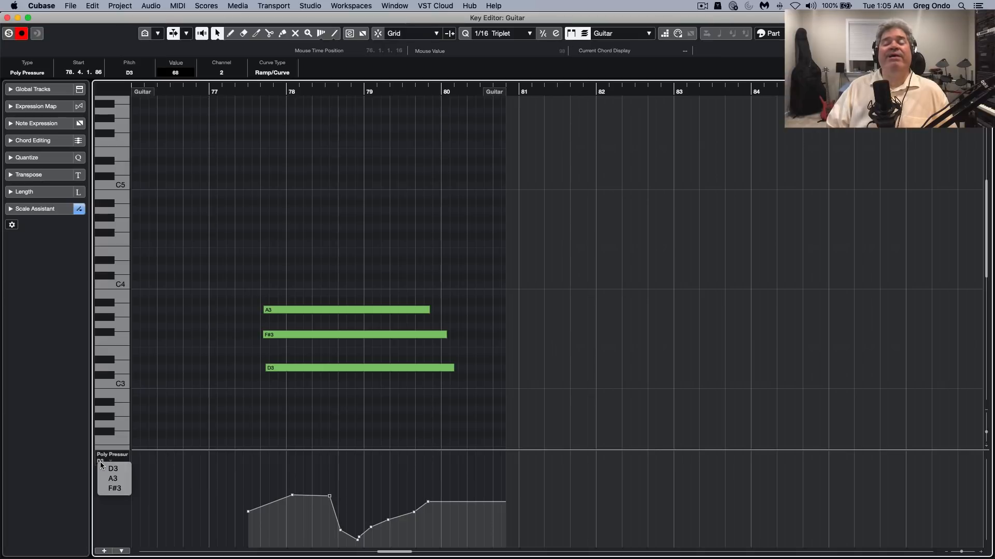
pyautogui.click(100, 467)
pyautogui.click(100, 463)
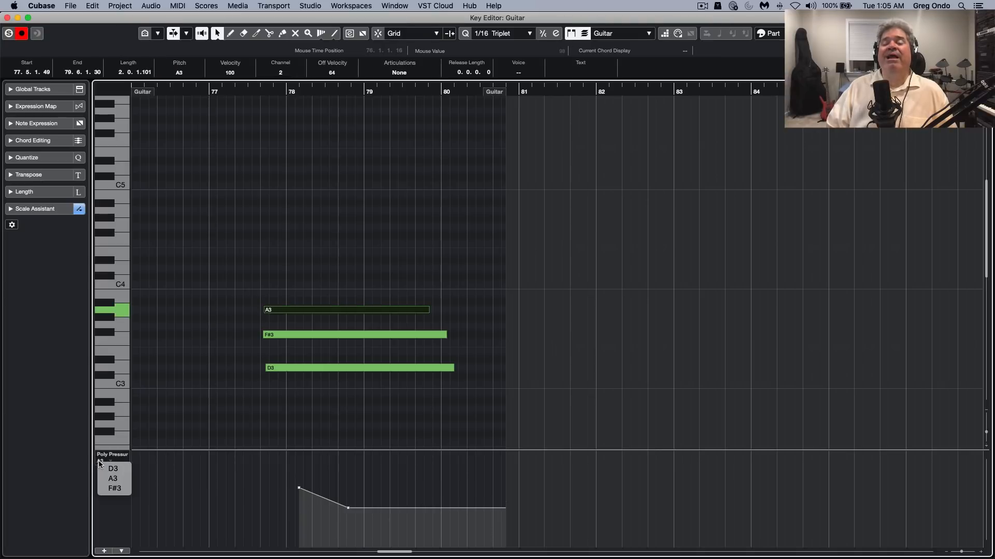
pyautogui.click(104, 468)
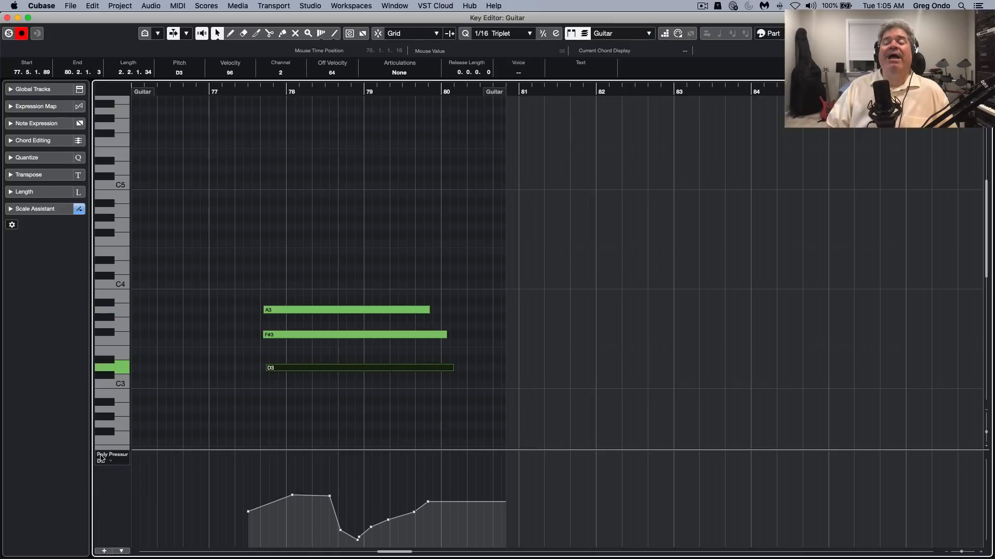
pyautogui.click(102, 463)
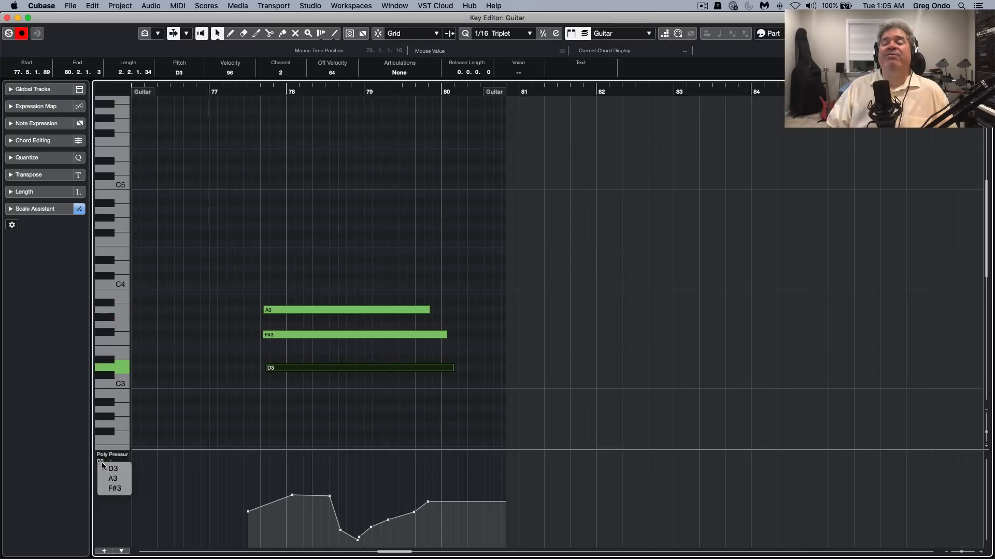
pyautogui.click(113, 489)
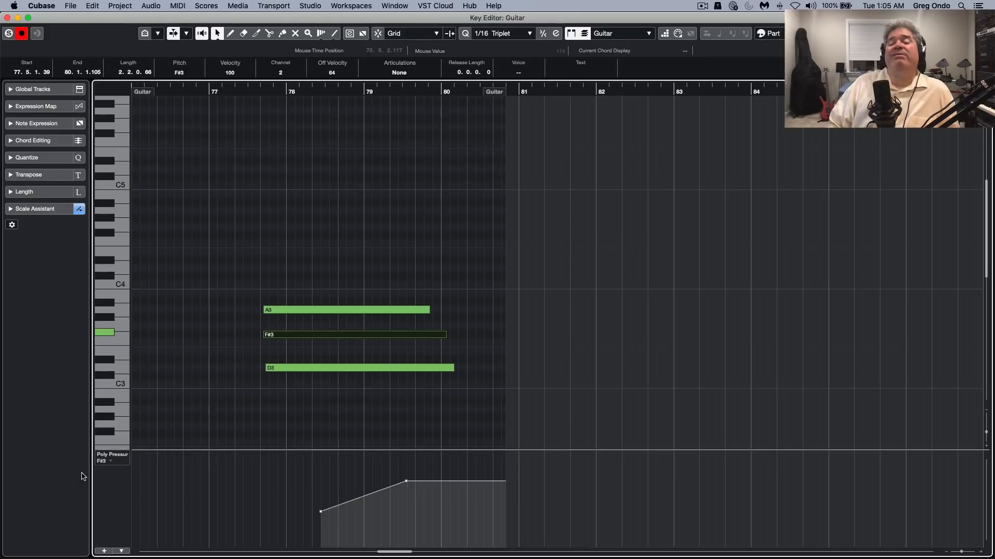
# Change the controller lane to Pitchbend with Show Semitones Grid enabled, and make the lane taller
pyautogui.click(120, 457)
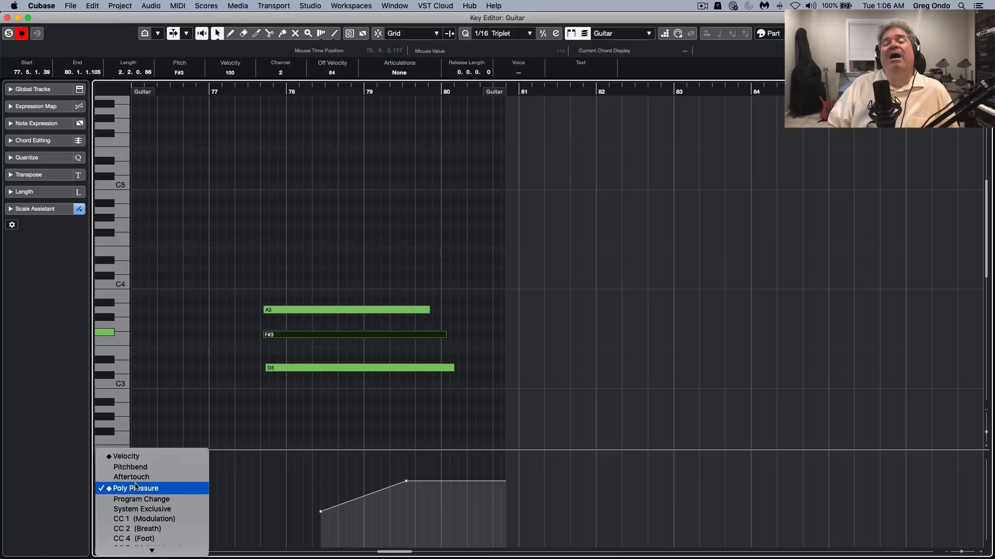
pyautogui.click(146, 467)
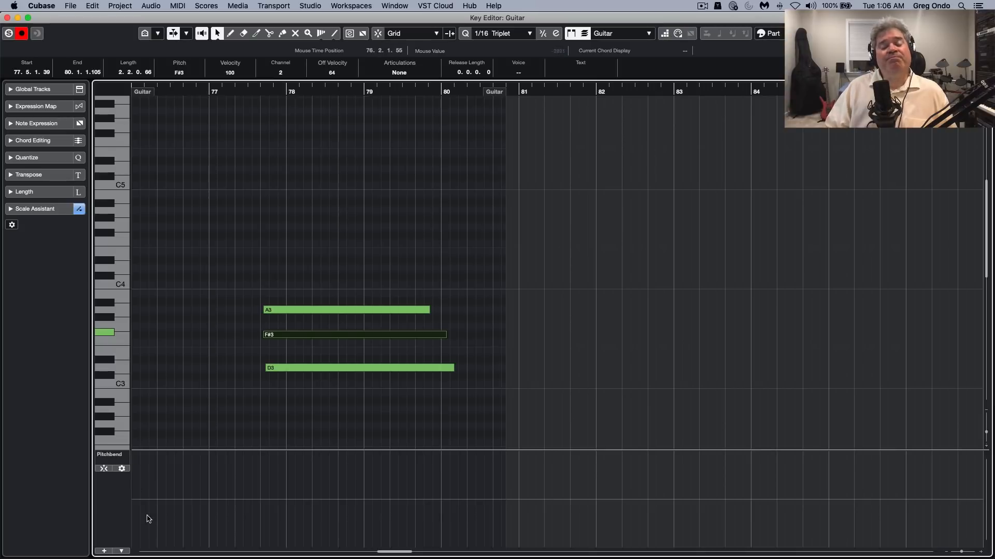
pyautogui.click(121, 469)
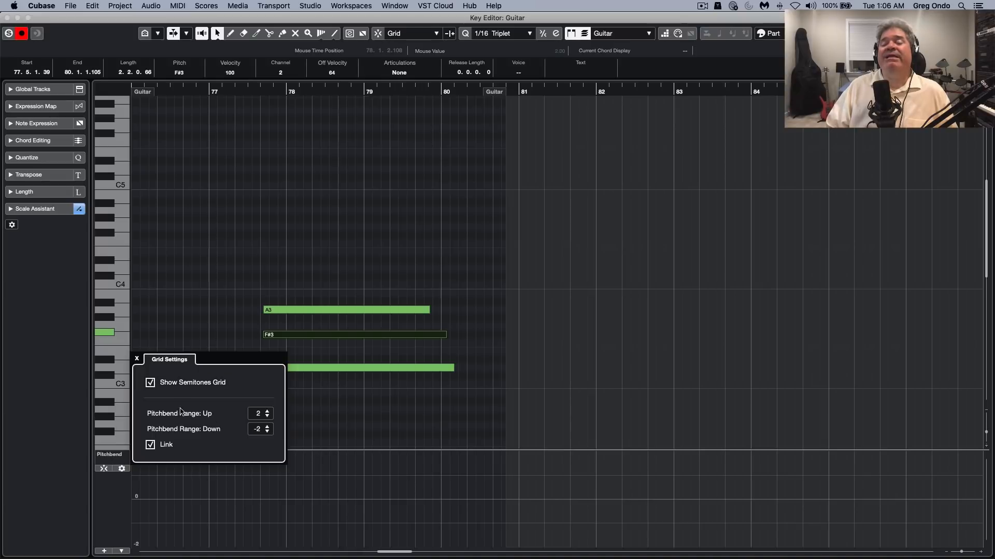
pyautogui.click(318, 440)
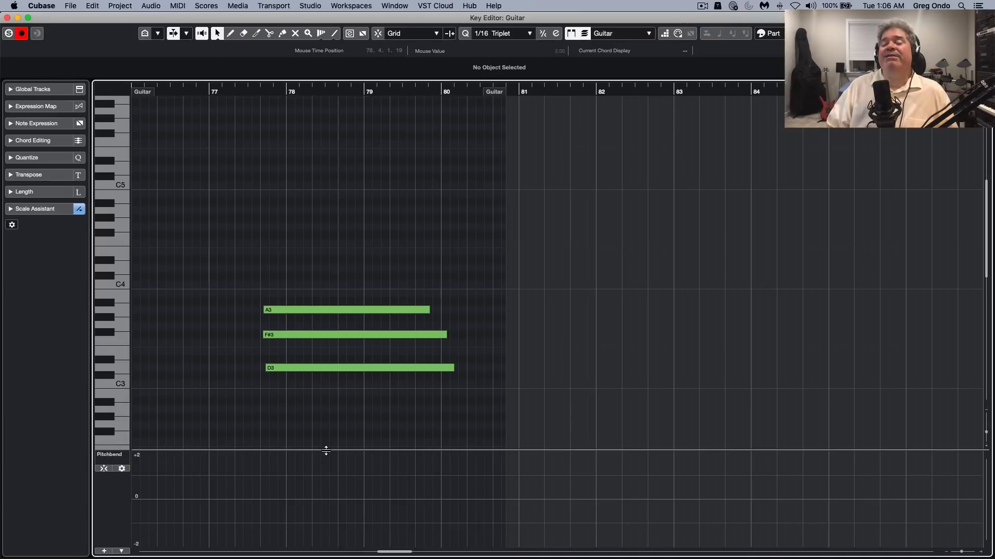
pyautogui.moveTo(326, 449); pyautogui.dragTo(341, 401)
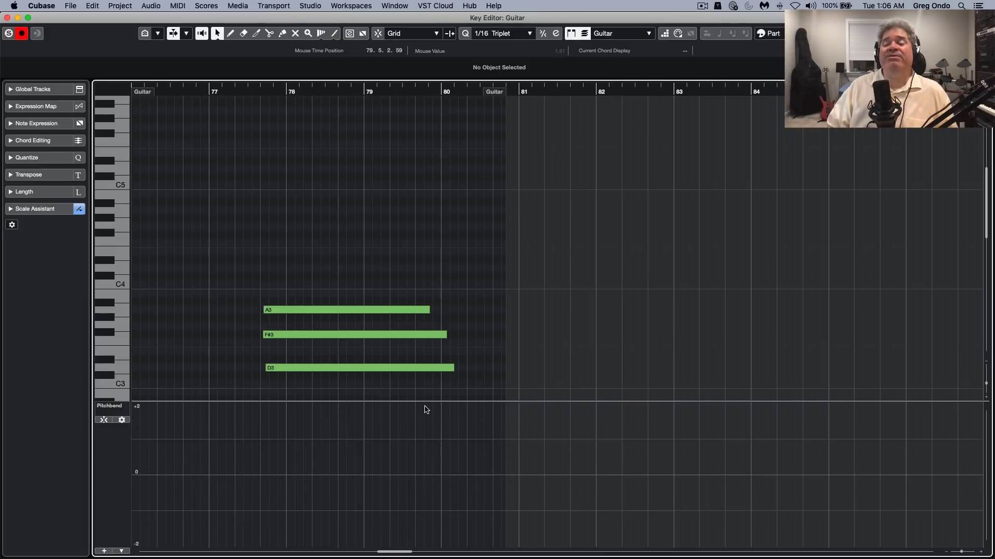
pyautogui.click(122, 420)
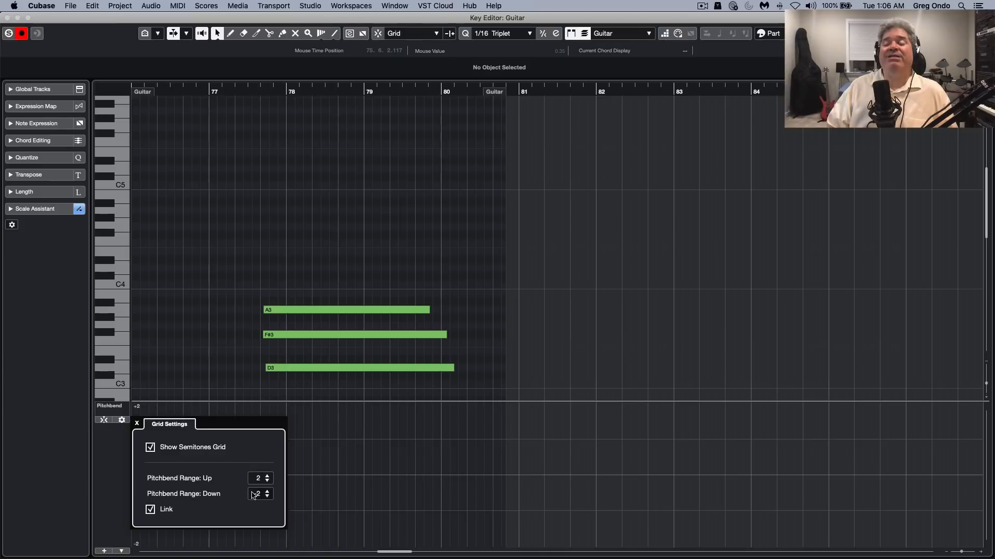
pyautogui.click(375, 444)
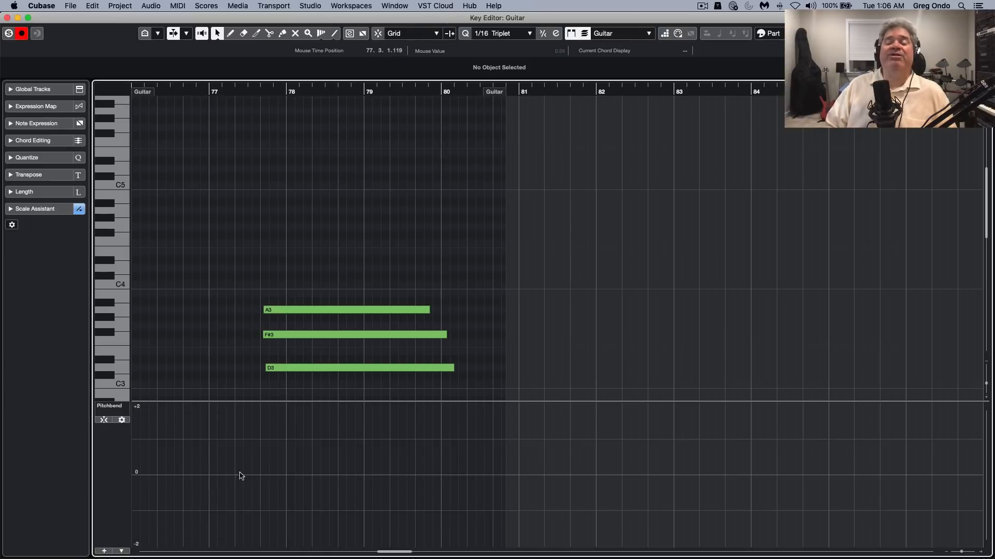
# Draw three unsnapped pitchbend points in bars 77, 78 and 79 with the Draw tool, and undo the last two
pyautogui.rightClick(302, 465)
pyautogui.click(317, 465)
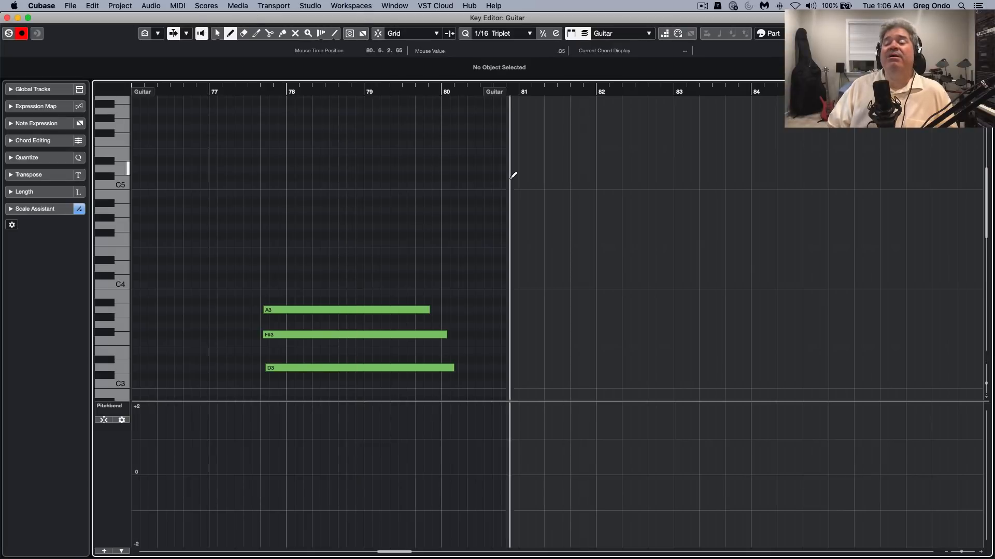
pyautogui.click(238, 461)
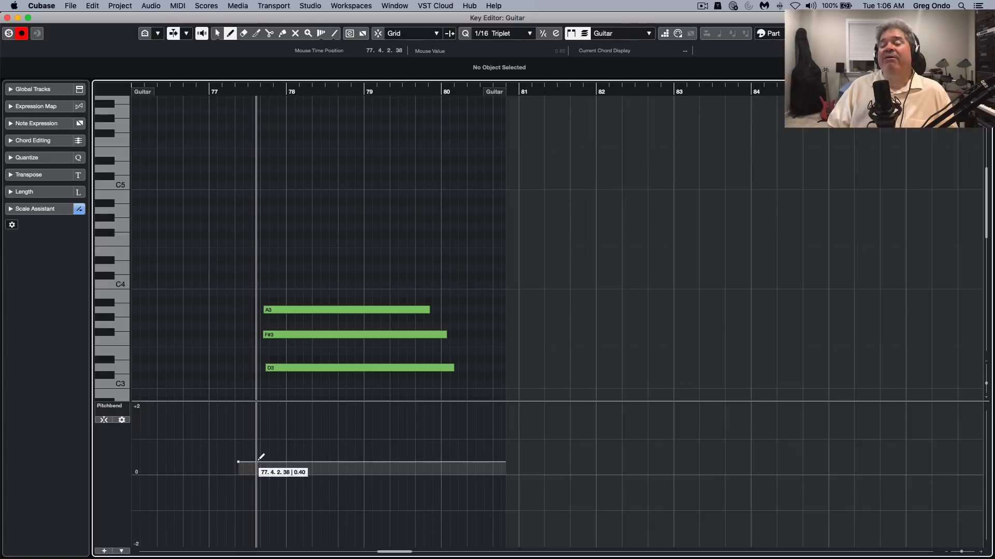
pyautogui.click(343, 432)
pyautogui.click(412, 474)
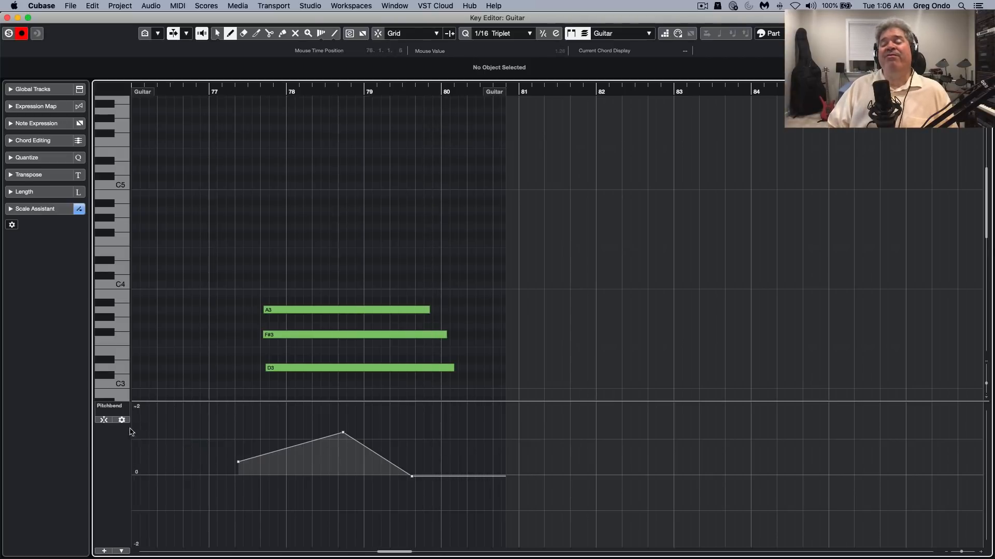
pyautogui.press('super+z')
pyautogui.press('super+z')
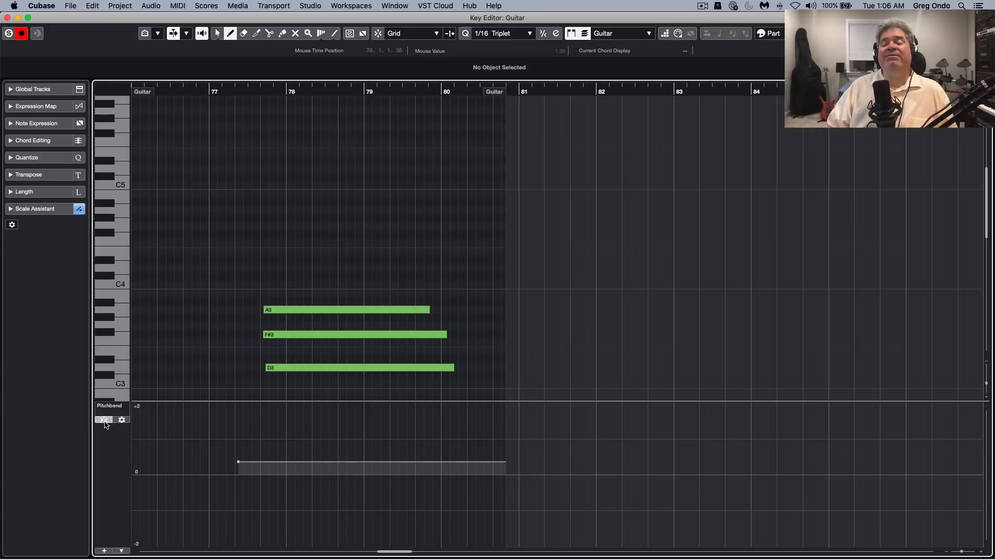
# Turn on pitchbend snapping and draw points at +1 (bar 79), +2 and +1 (bar 80), 0 (bar 77) and -1 (bar 78)
pyautogui.click(363, 439)
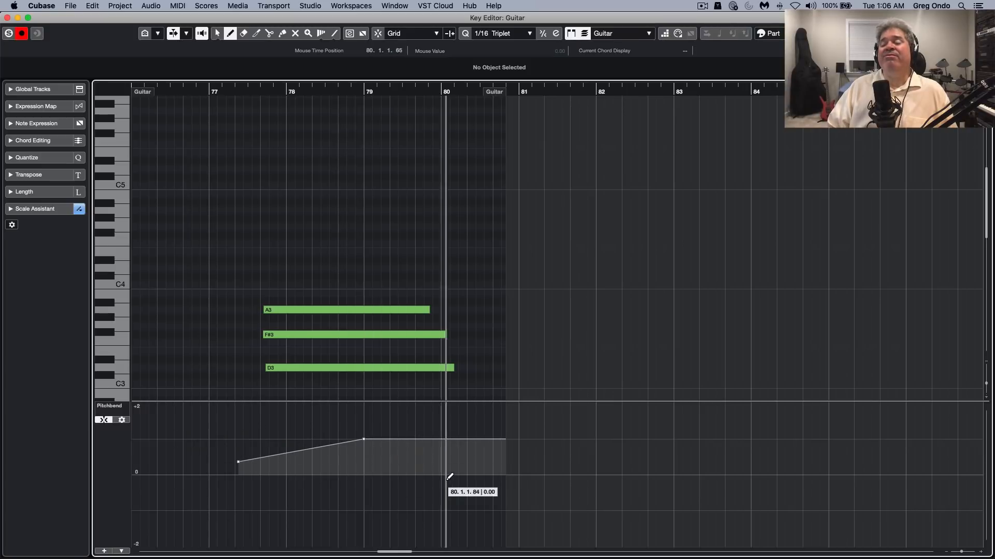
pyautogui.click(445, 403)
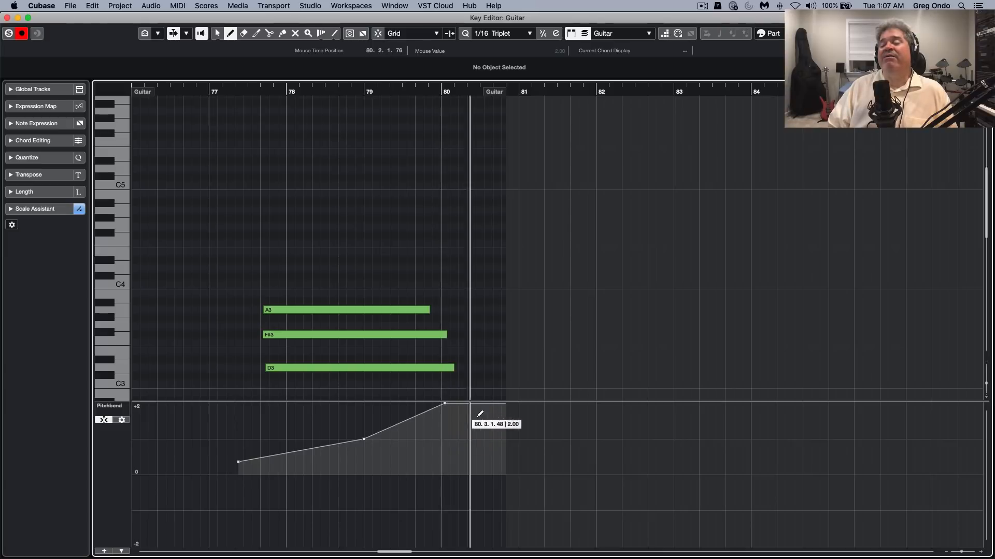
pyautogui.click(486, 440)
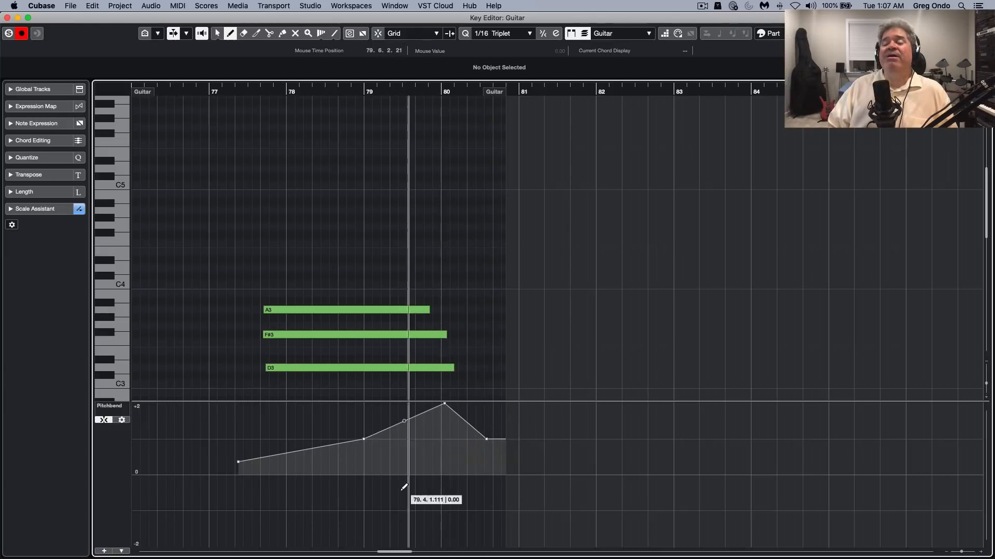
pyautogui.click(239, 473)
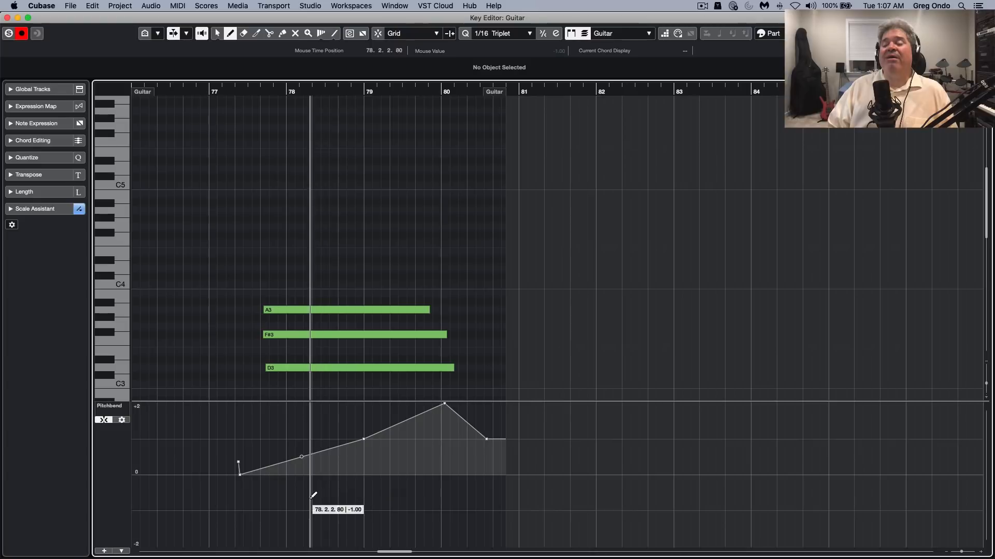
pyautogui.click(329, 511)
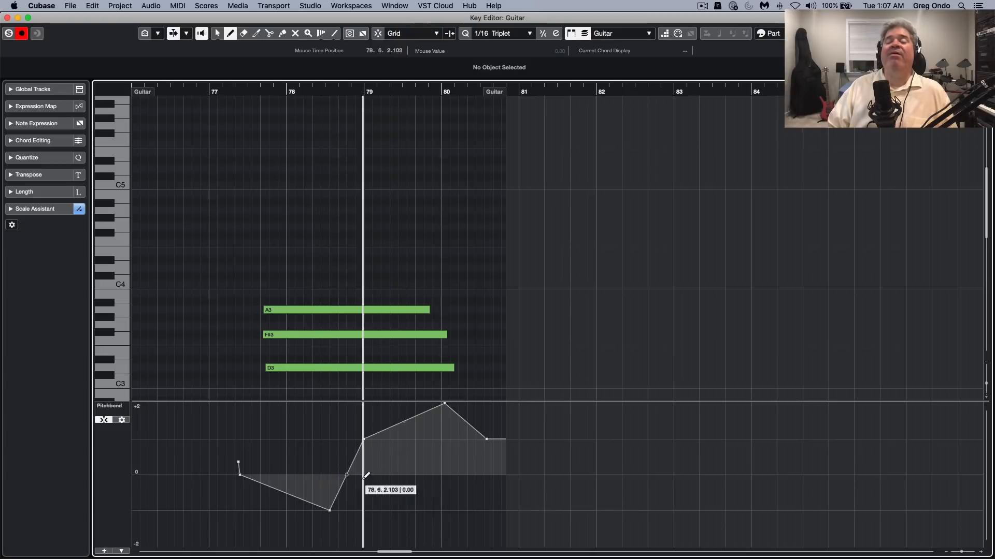
# Switch to the Object Selection tool and bend the pitchbend ramp between bars 79 and 80 into a curve
pyautogui.rightClick(406, 430)
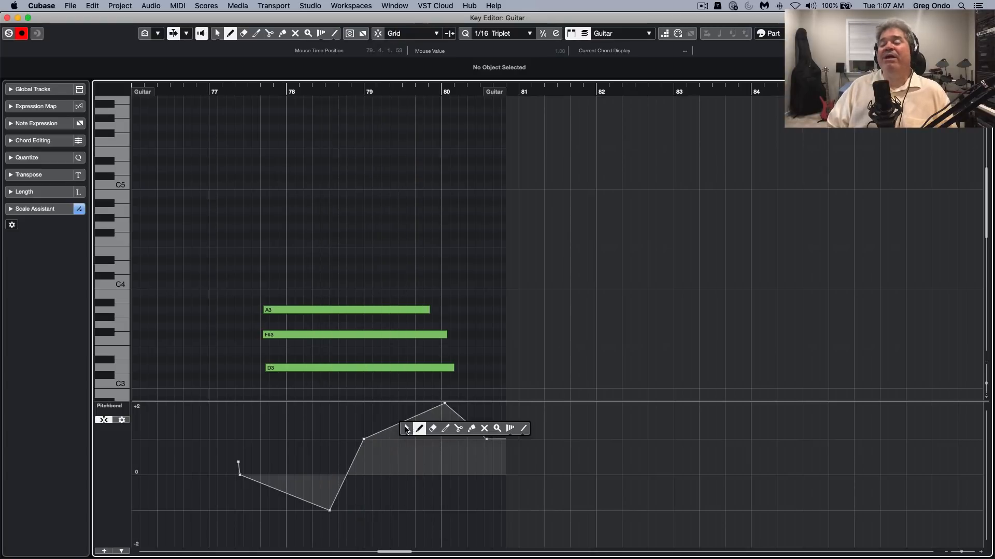
pyautogui.click(406, 429)
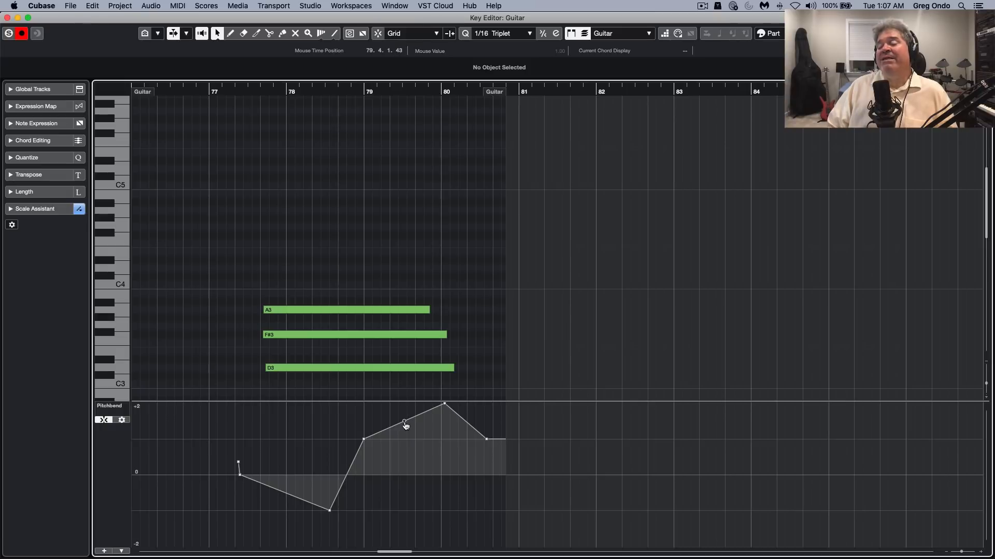
pyautogui.moveTo(405, 426)
pyautogui.mouseDown()
pyautogui.moveTo(413, 435)
pyautogui.moveTo(396, 431)
pyautogui.mouseUp()
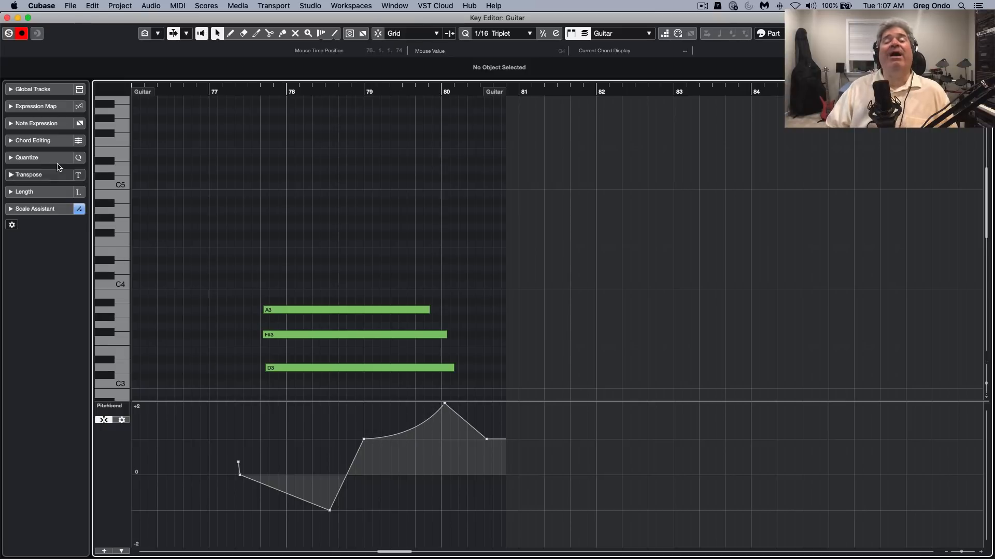
# Close the Guitar editor and open The Grand part in the Key Editor, showing its lower notes
pyautogui.click(7, 18)
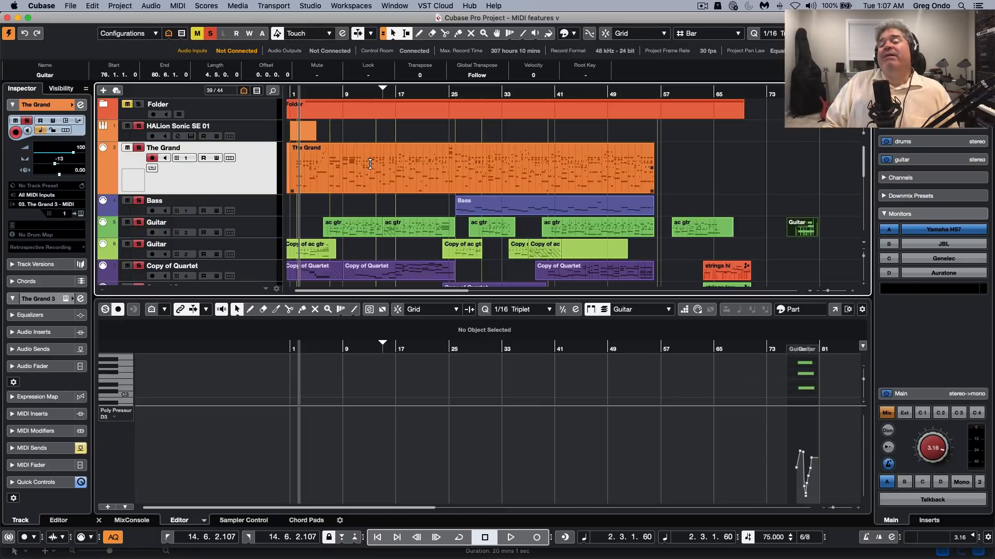
pyautogui.doubleClick(349, 189)
pyautogui.scroll(-2, 332, 227)
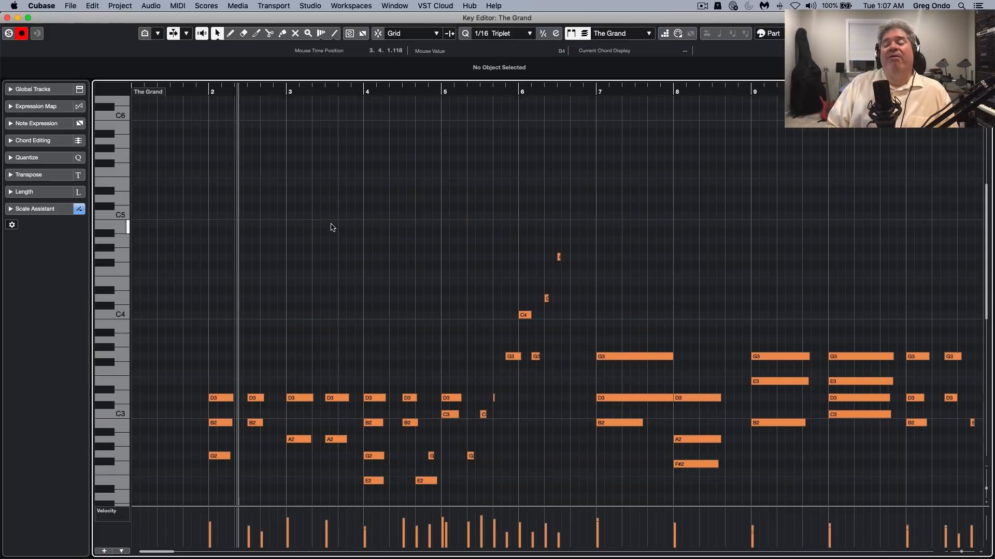
pyautogui.scroll(-7, 332, 228)
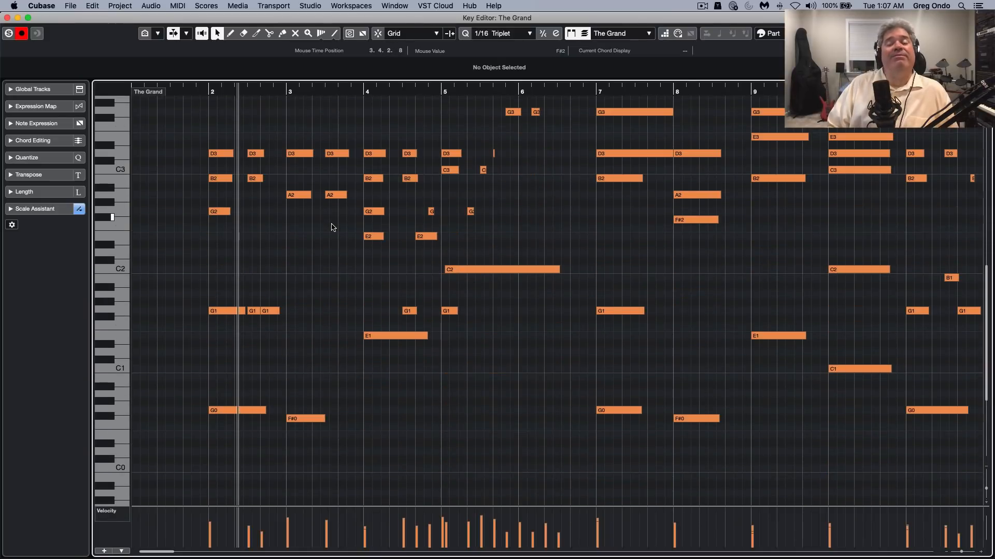
# Expand the Scale Assistant and check which scales it suggests for The Grand part
pyautogui.click(42, 210)
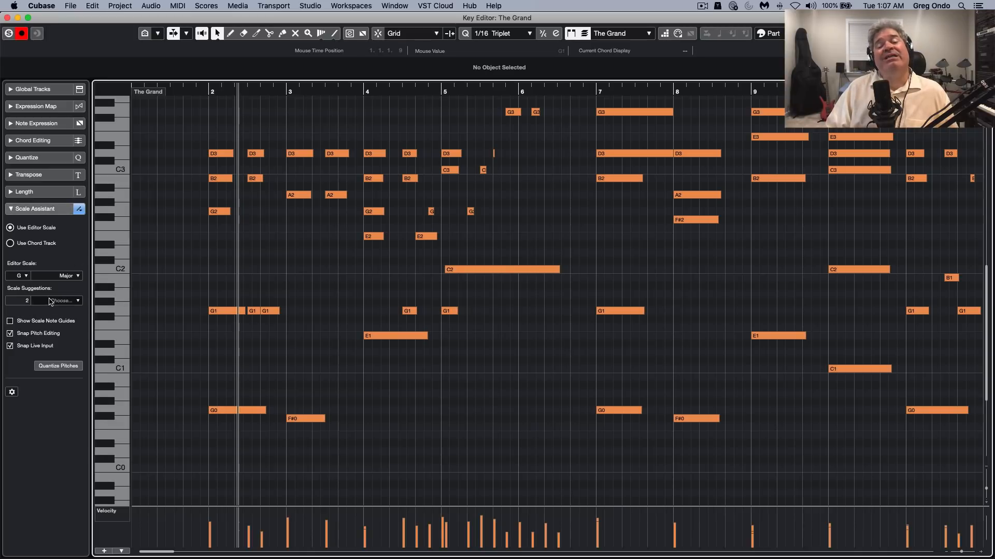
pyautogui.click(65, 301)
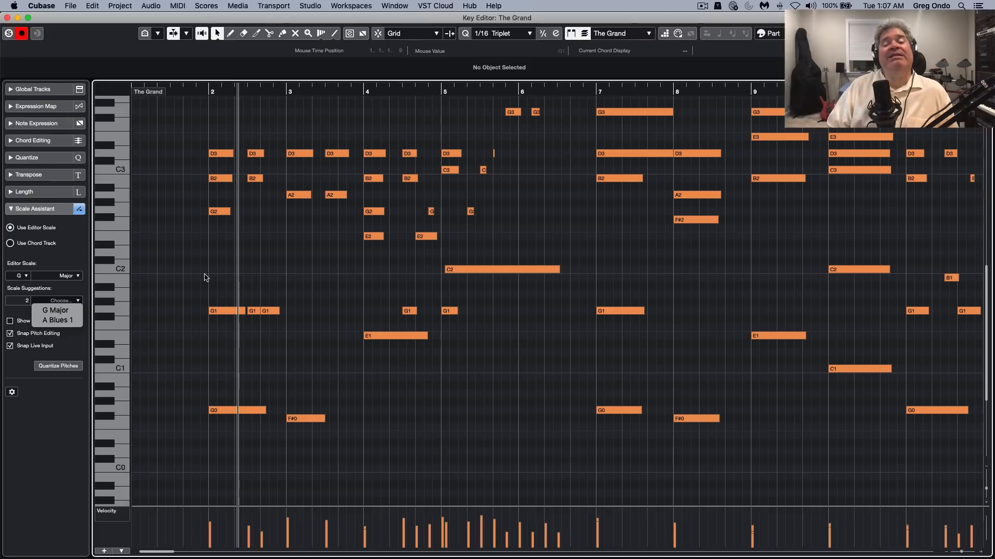
pyautogui.click(182, 288)
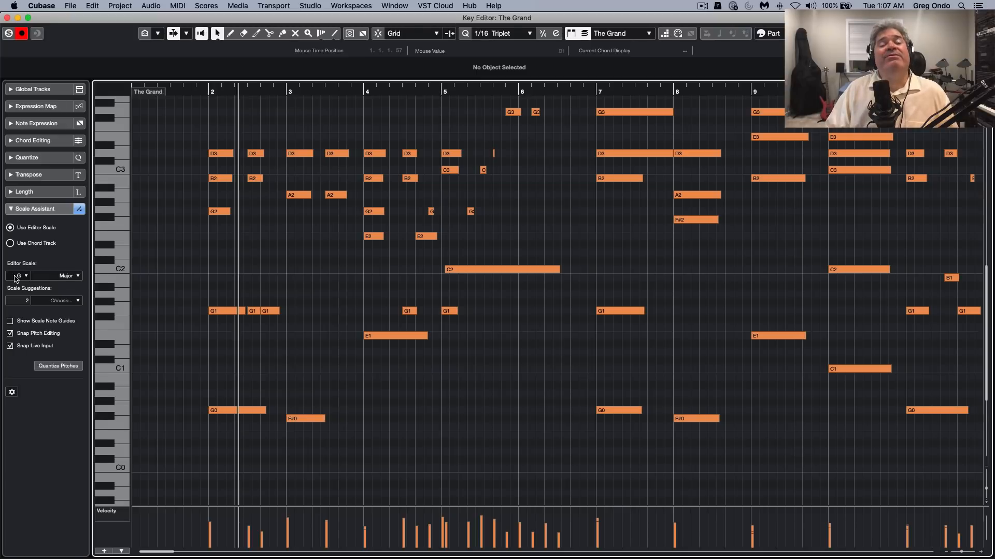
# Add a new custom scale in the Musical Scale Setup, mark its notes on the scale keyboard, and accept the setup
pyautogui.click(68, 276)
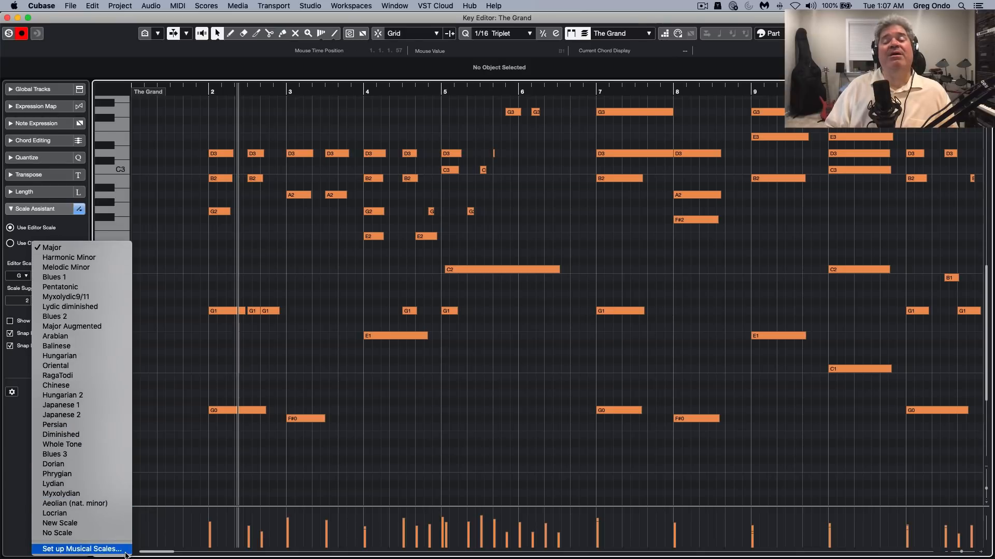
pyautogui.click(126, 552)
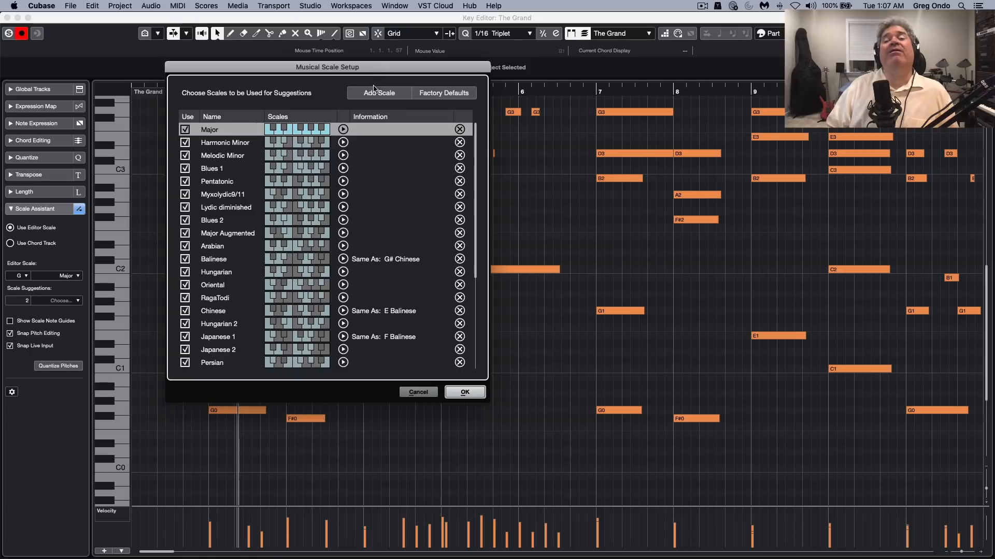
pyautogui.click(377, 93)
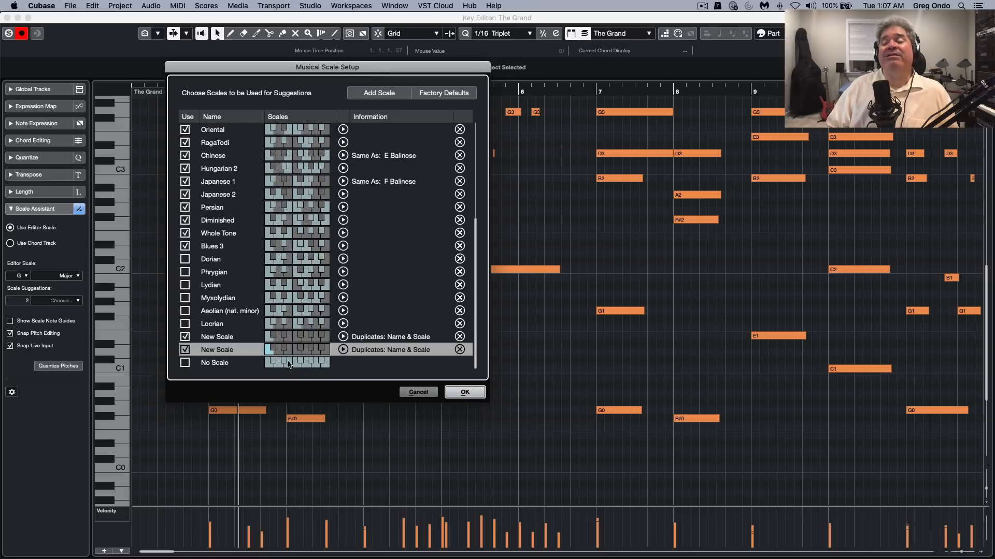
pyautogui.click(283, 352)
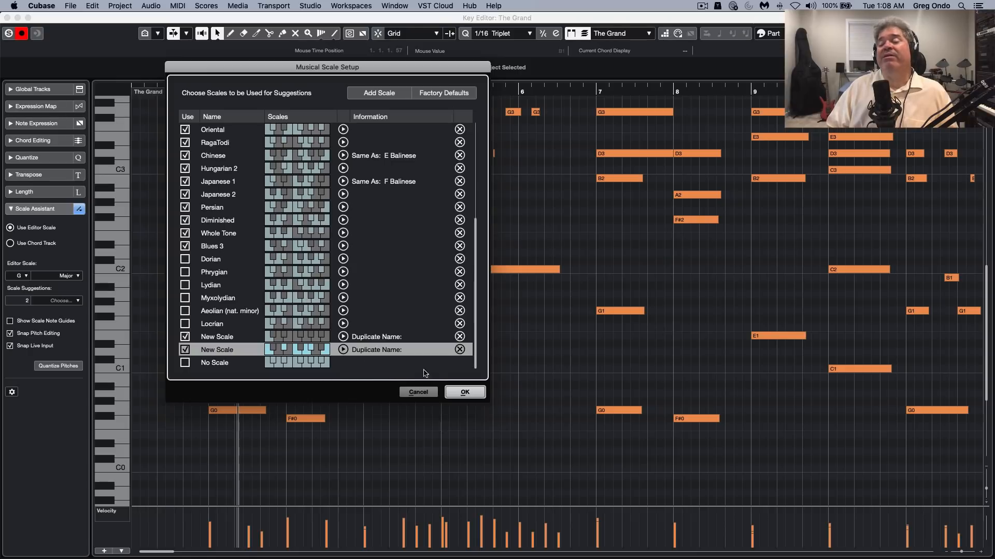
pyautogui.click(465, 392)
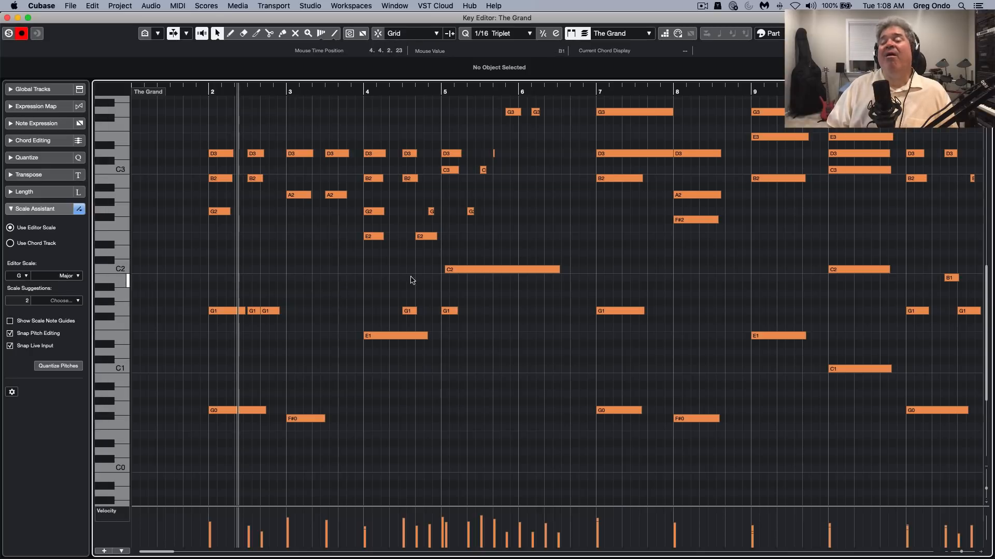
# Transpose the long C2 note at bar 5 down and up through the G major scale tones, ending back on C2
pyautogui.click(486, 270)
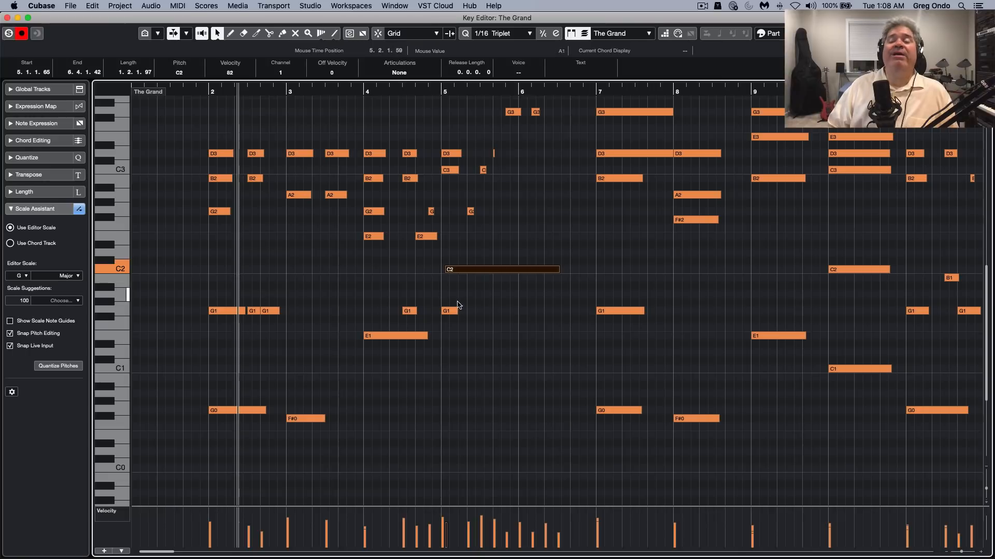
pyautogui.press('Down')
pyautogui.press('Down')
pyautogui.press('Down')
pyautogui.press('Down')
pyautogui.press('Down')
pyautogui.press('Down')
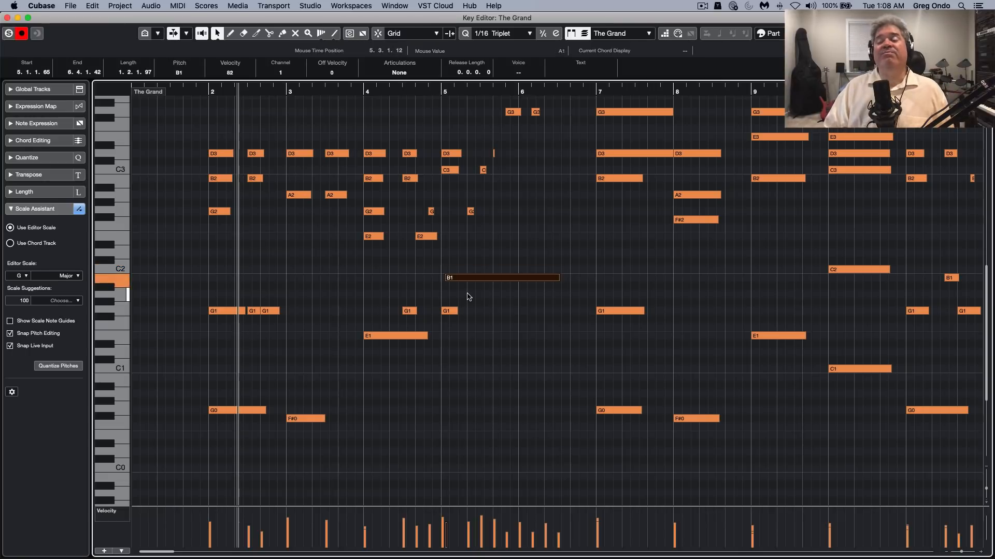
pyautogui.press('Up')
pyautogui.press('Up')
pyautogui.press('Up')
pyautogui.press('Up')
pyautogui.press('Up')
pyautogui.press('Up')
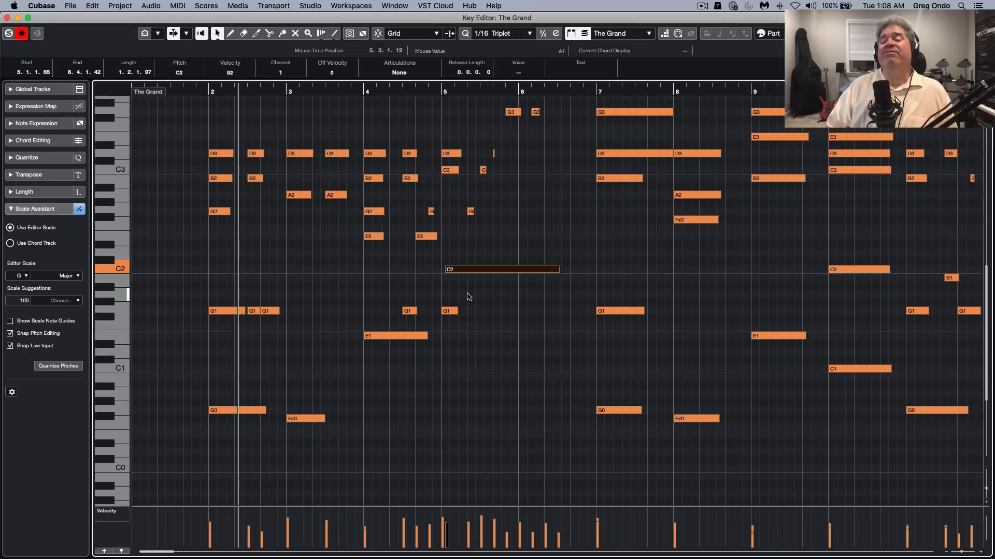
pyautogui.press('Down')
pyautogui.press('Up')
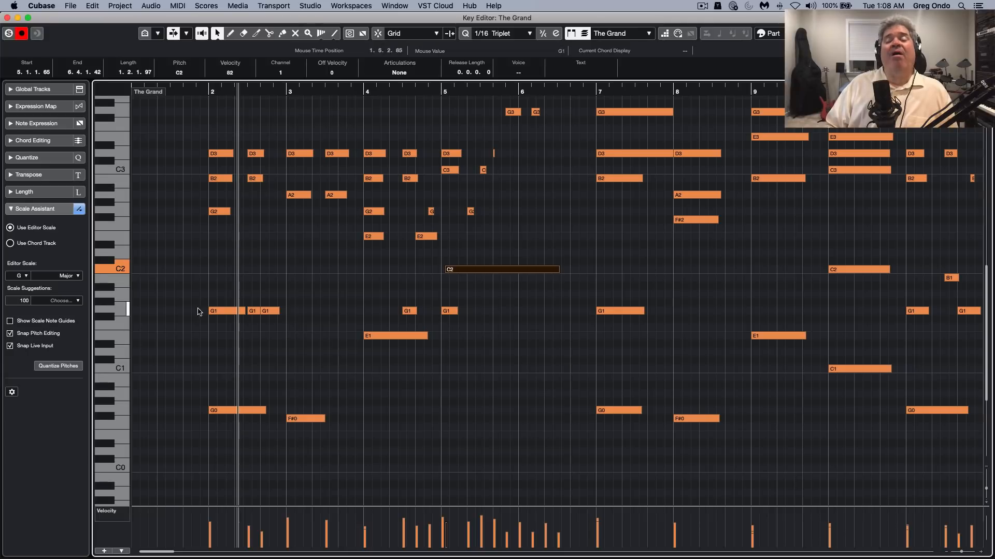
# Switch to the Draw tool and draw a long E0 note from late bar 3 to late bar 4
pyautogui.rightClick(320, 443)
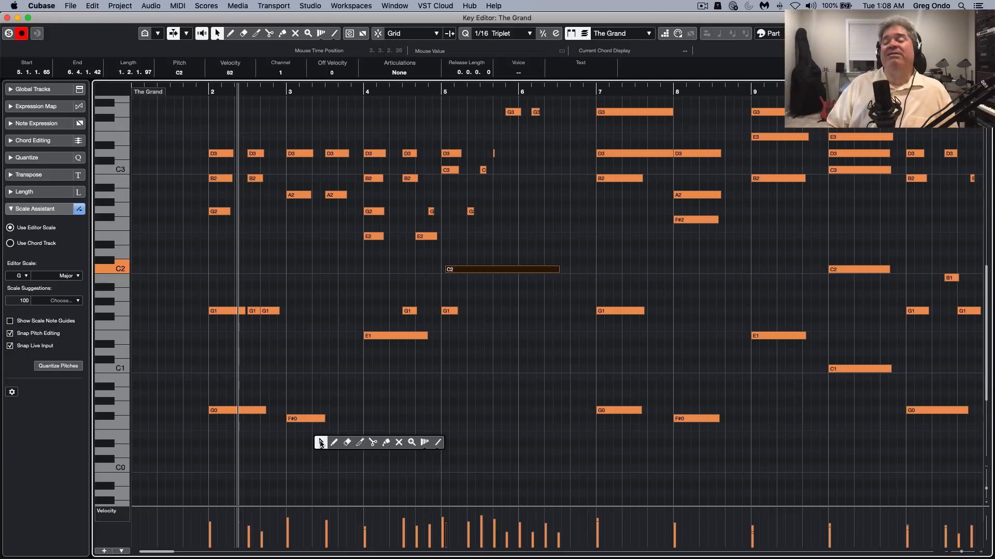
pyautogui.click(334, 444)
pyautogui.moveTo(343, 436); pyautogui.dragTo(424, 436)
# Draw short scale-snapped notes across bars 4 and 5, from A0 down to a longer A-1 note
pyautogui.moveTo(406, 395); pyautogui.dragTo(413, 397)
pyautogui.moveTo(411, 410); pyautogui.dragTo(420, 411)
pyautogui.moveTo(423, 435); pyautogui.dragTo(473, 437)
pyautogui.moveTo(471, 452); pyautogui.dragTo(482, 454)
pyautogui.moveTo(486, 453); pyautogui.dragTo(488, 453)
pyautogui.moveTo(477, 477); pyautogui.dragTo(518, 491)
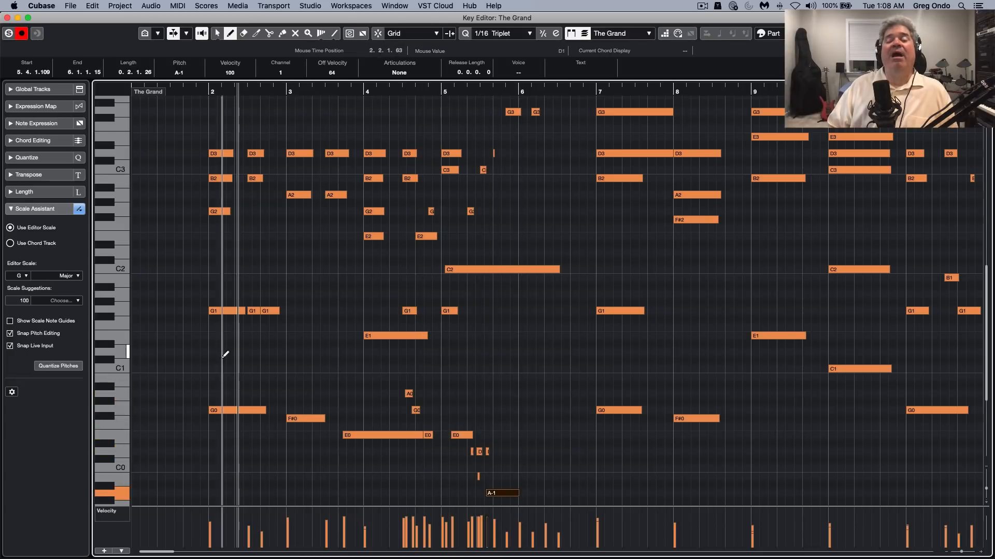
# Turn off Snap Live Input and draw short notes rising from B0 to D1 between late bar 2 and mid bar 3
pyautogui.click(65, 368)
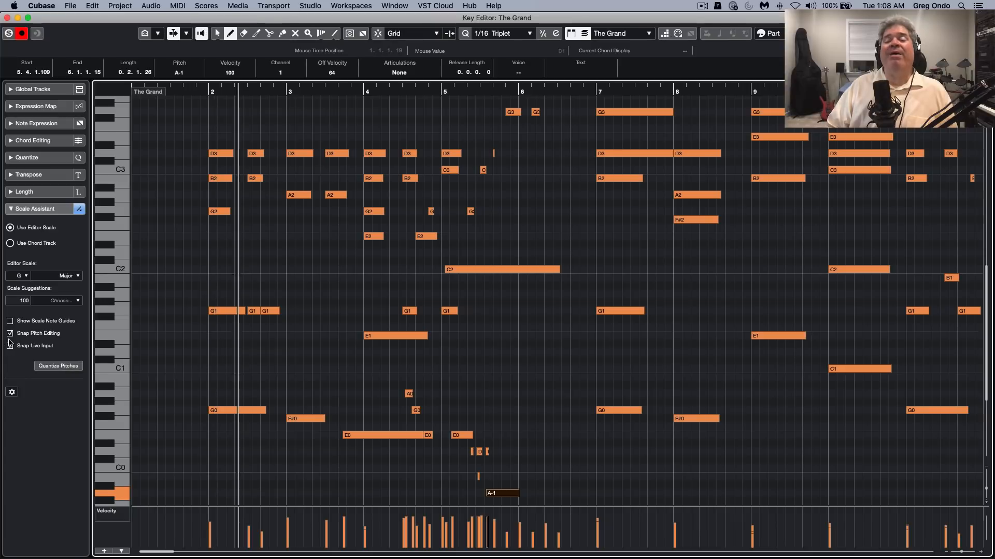
pyautogui.moveTo(263, 377)
pyautogui.mouseDown()
pyautogui.moveTo(299, 392)
pyautogui.moveTo(334, 352)
pyautogui.mouseUp()
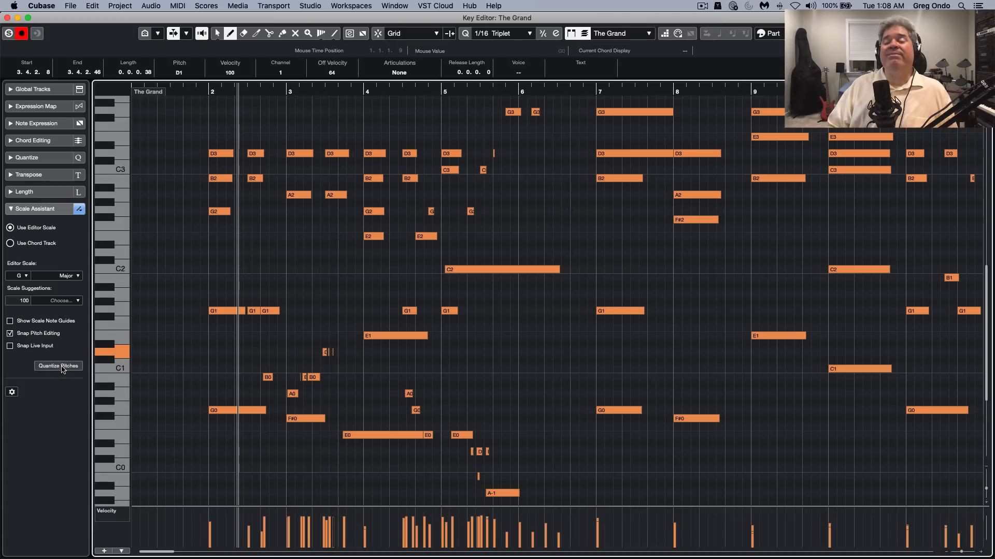
# Undo the short drawn notes, keeping only the long E0 note
pyautogui.press('super+z')
pyautogui.press('super+z')
pyautogui.press('super+z')
pyautogui.press('super+z')
pyautogui.press('super+z')
pyautogui.press('super+z')
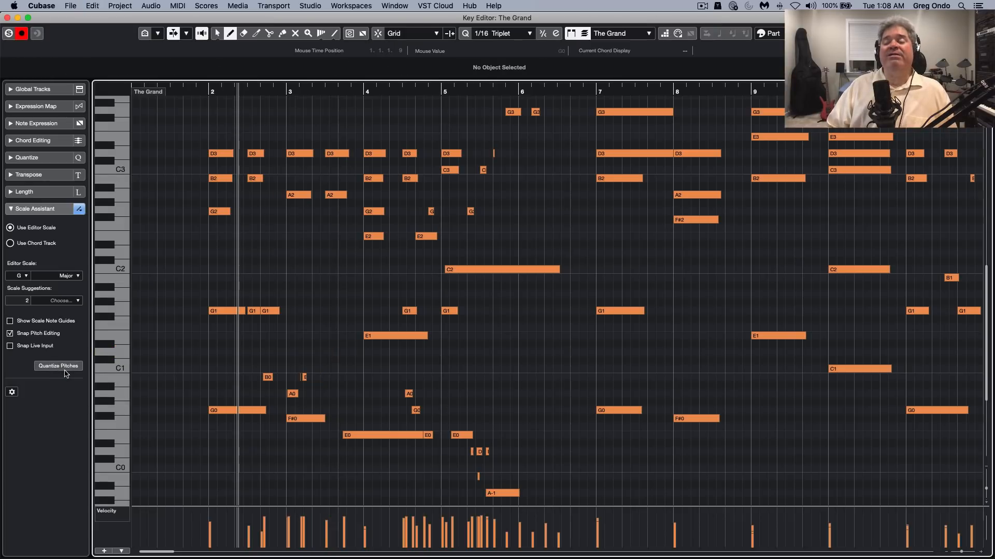
pyautogui.press('super+z')
pyautogui.press('super+z')
pyautogui.press('super+z')
pyautogui.press('super+z')
pyautogui.press('super+z')
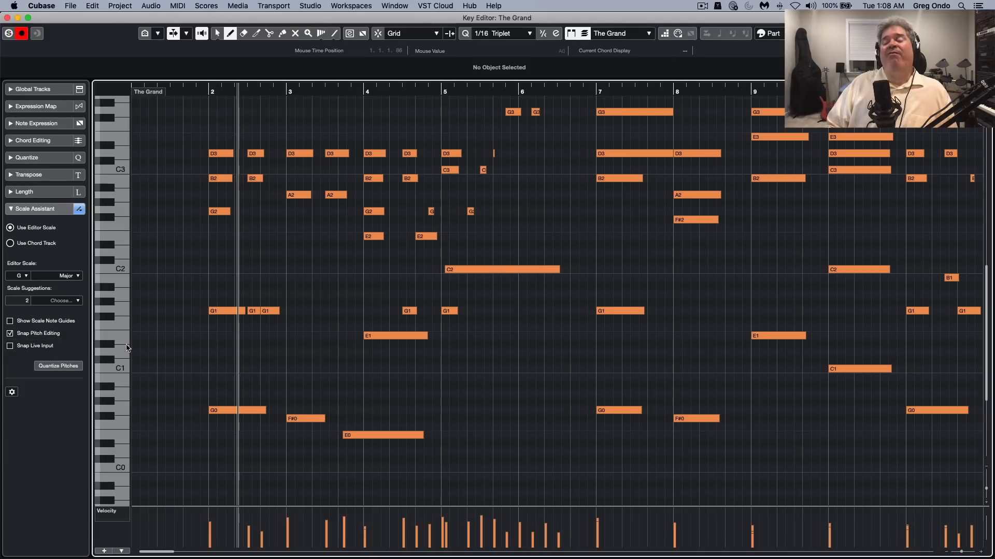
# Switch to the Object Selection tool and transpose the G0 note at bar 2 along the G major scale, ending on A0
pyautogui.rightClick(257, 410)
pyautogui.click(243, 412)
pyautogui.click(242, 412)
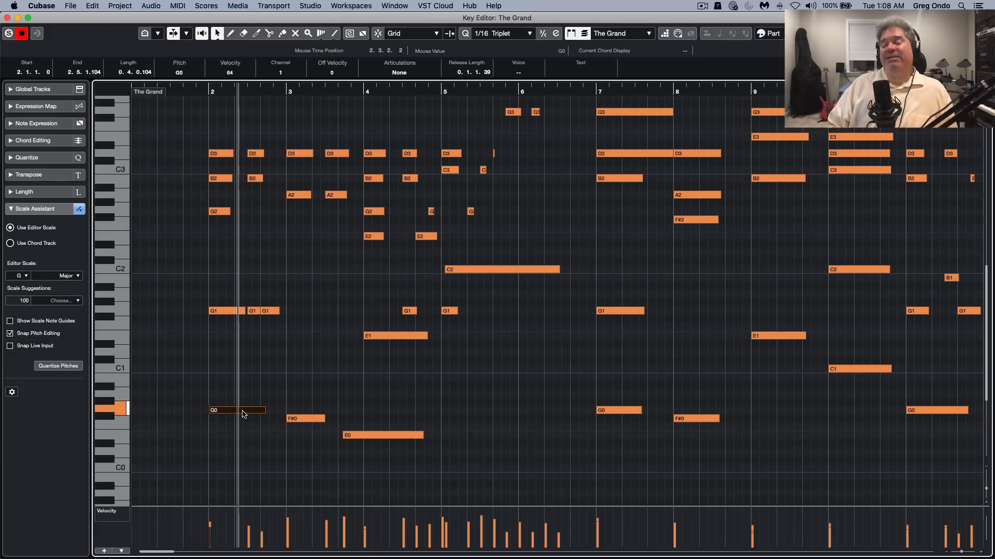
pyautogui.press('Up')
pyautogui.press('Up')
pyautogui.press('Up')
pyautogui.press('Up')
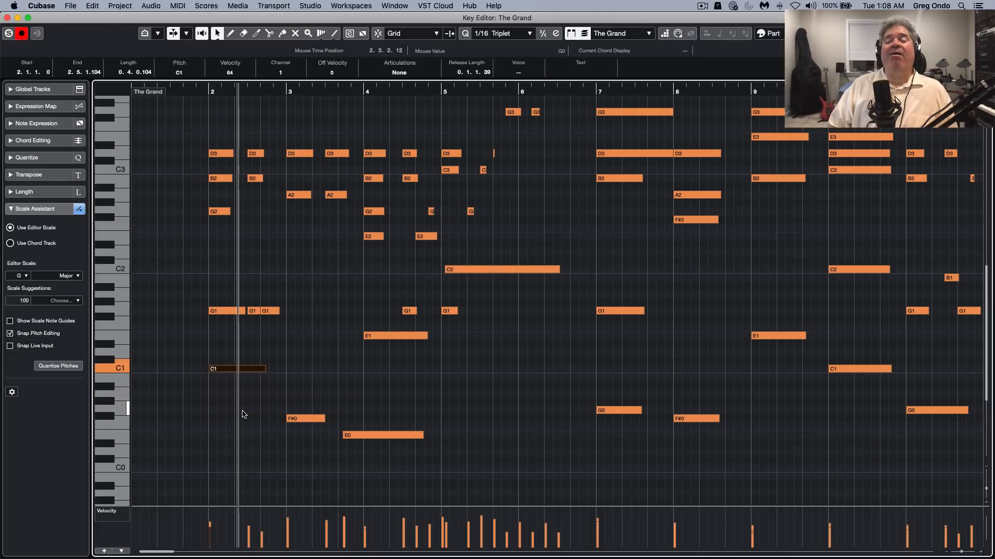
pyautogui.press('Down')
pyautogui.press('Down')
pyautogui.press('Down')
pyautogui.press('Down')
pyautogui.press('Up')
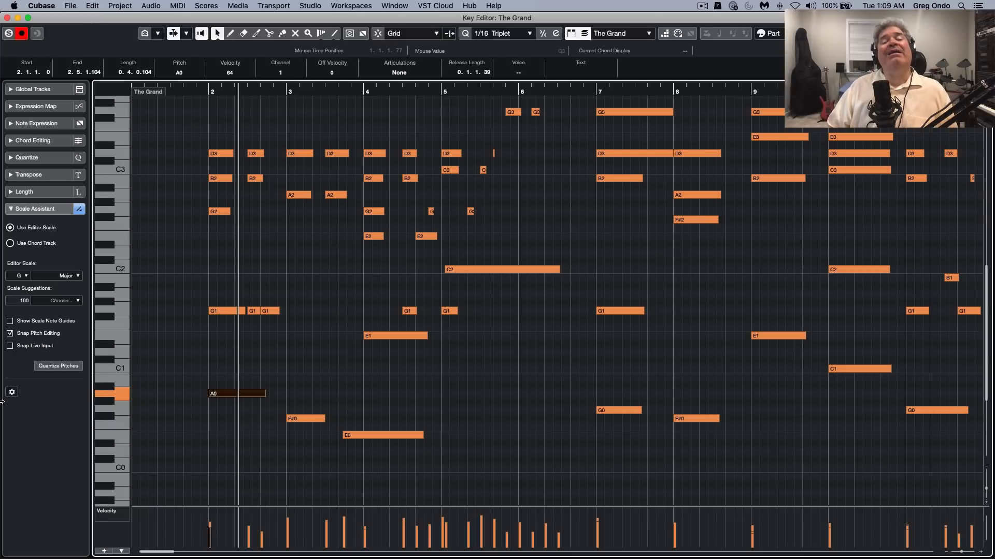
# Close The Grand editor, return the project cursor to bar 1, and open the HALion Sonic SE 01 part in the Key Editor
pyautogui.click(8, 18)
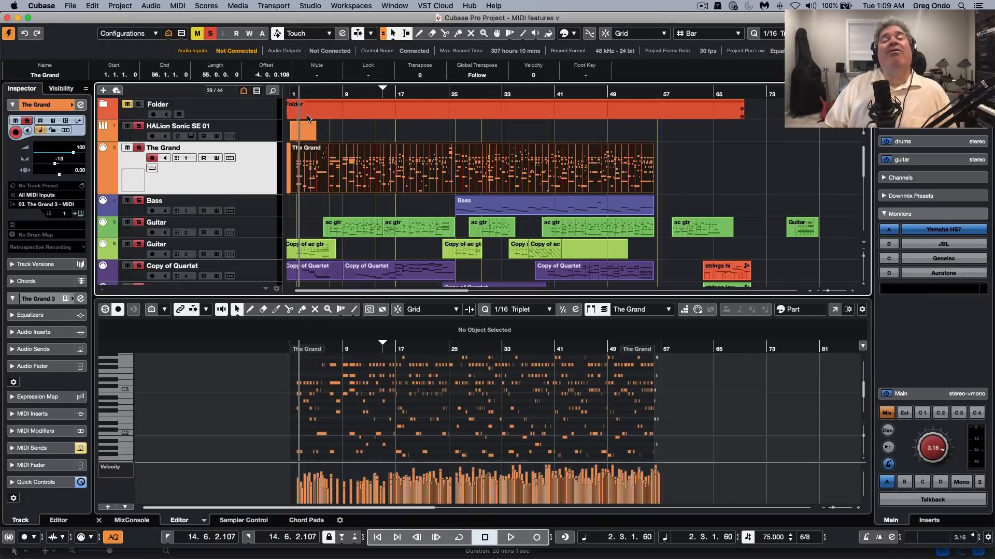
pyautogui.click(297, 139)
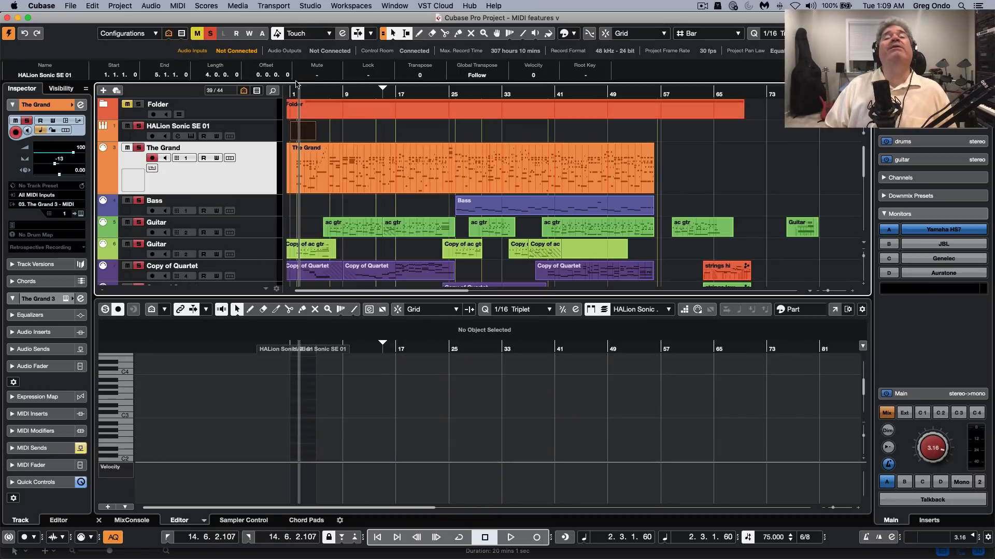
pyautogui.moveTo(300, 95); pyautogui.dragTo(199, 87)
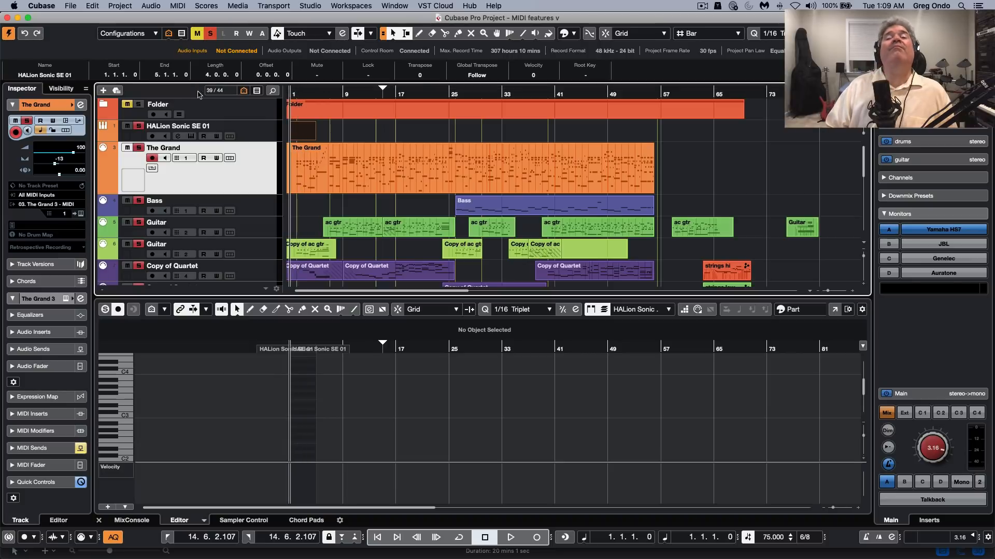
pyautogui.doubleClick(300, 141)
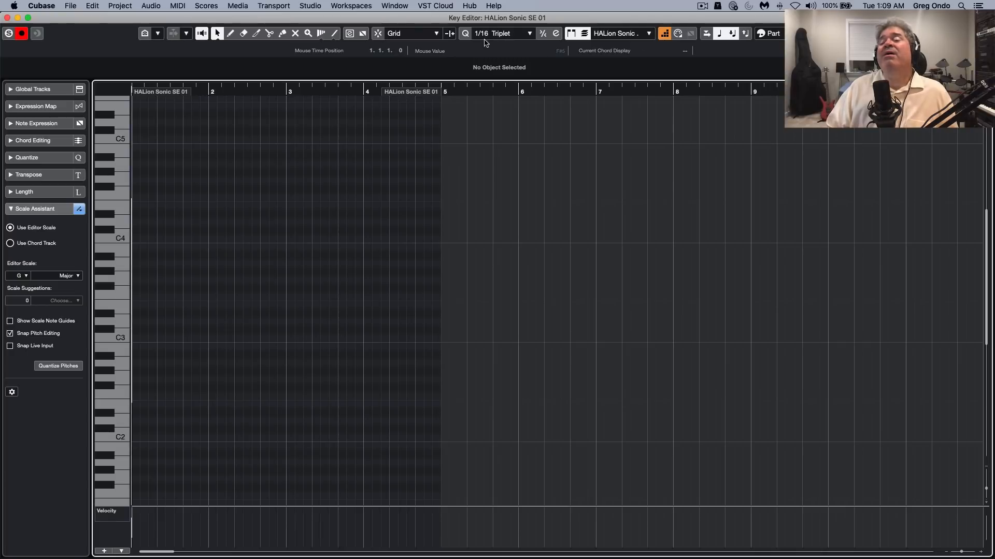
# Step-input a rising run of notes at 1/16 Triplet from bar 1 to just past bar 2, and play it back with Step Input off
pyautogui.click(493, 34)
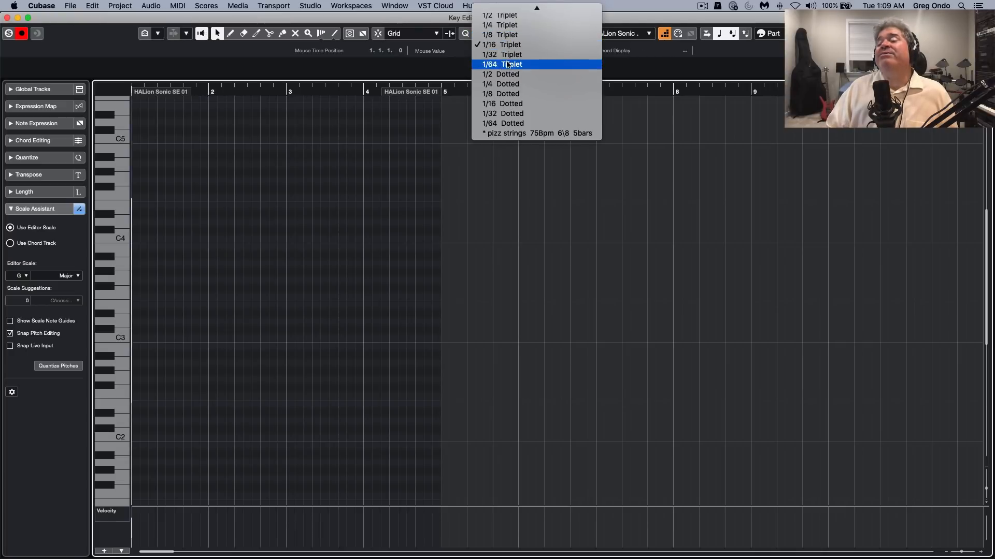
pyautogui.click(510, 46)
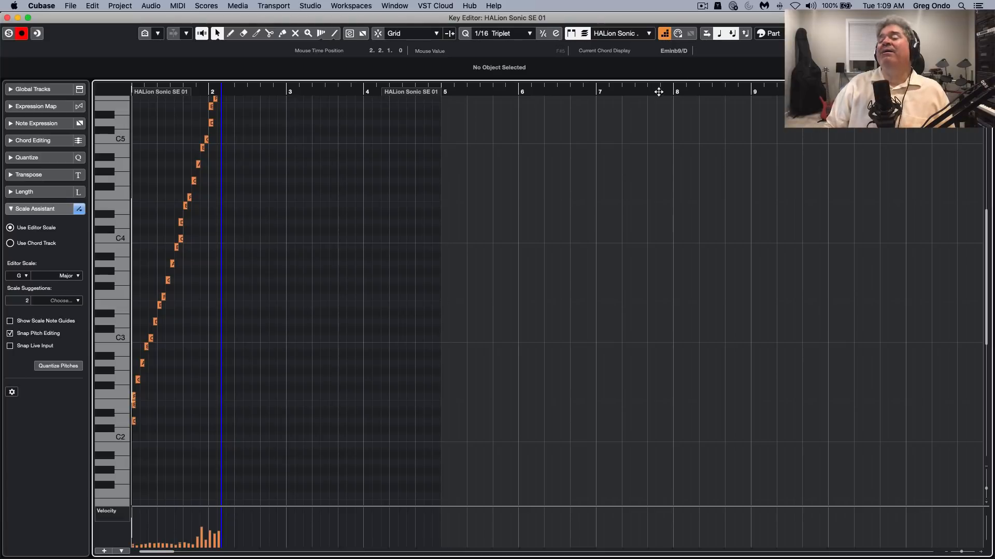
pyautogui.click(665, 34)
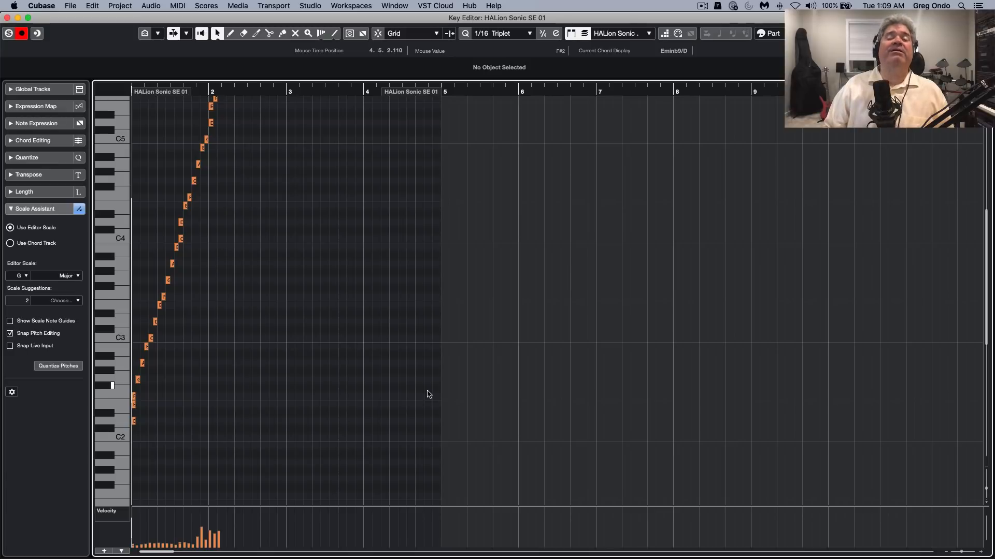
pyautogui.press('space')
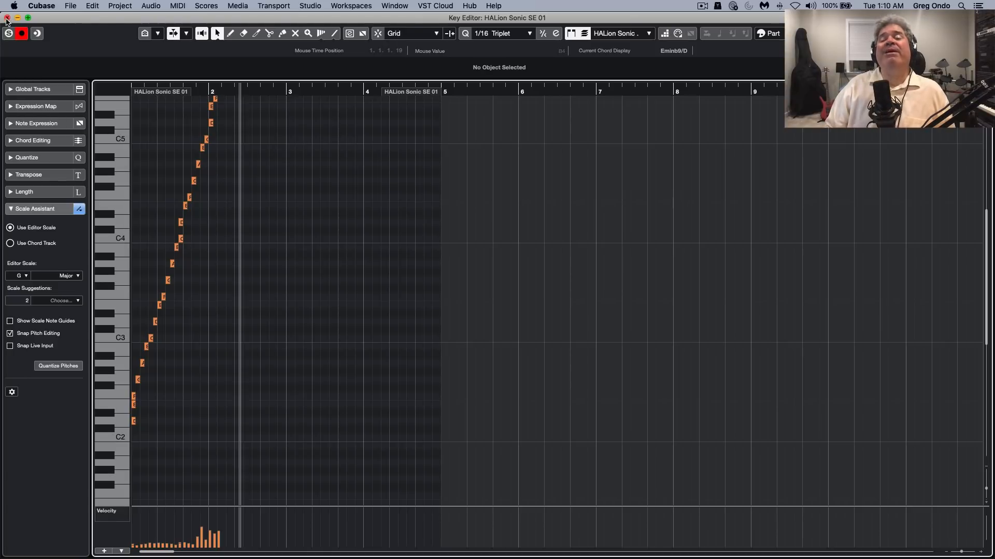
# Close the HALion Sonic SE 01 editor and reopen The Grand part in the Key Editor, showing its middle and lower notes
pyautogui.click(6, 17)
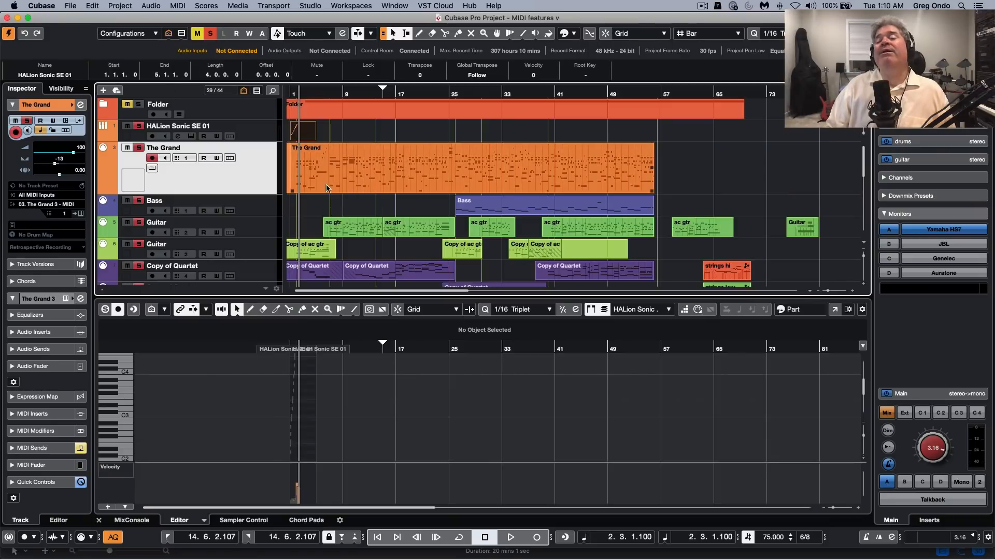
pyautogui.doubleClick(368, 181)
pyautogui.scroll(-4, 299, 283)
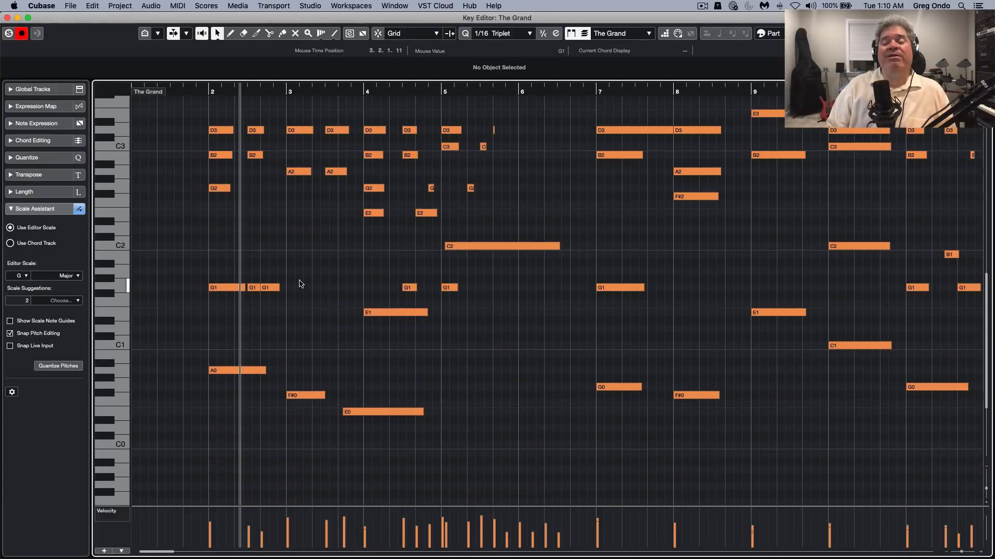
pyautogui.scroll(8, 299, 284)
pyautogui.scroll(-3, 299, 284)
pyautogui.scroll(-1, 298, 284)
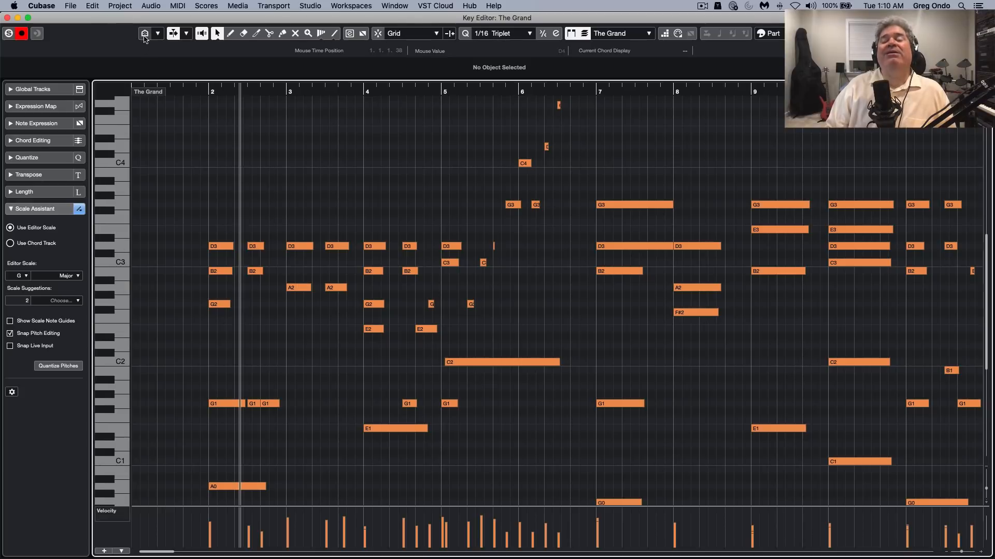
# Toggle Pitch Visibility on and off to compare the views, leaving only the pitches with events shown
pyautogui.click(145, 35)
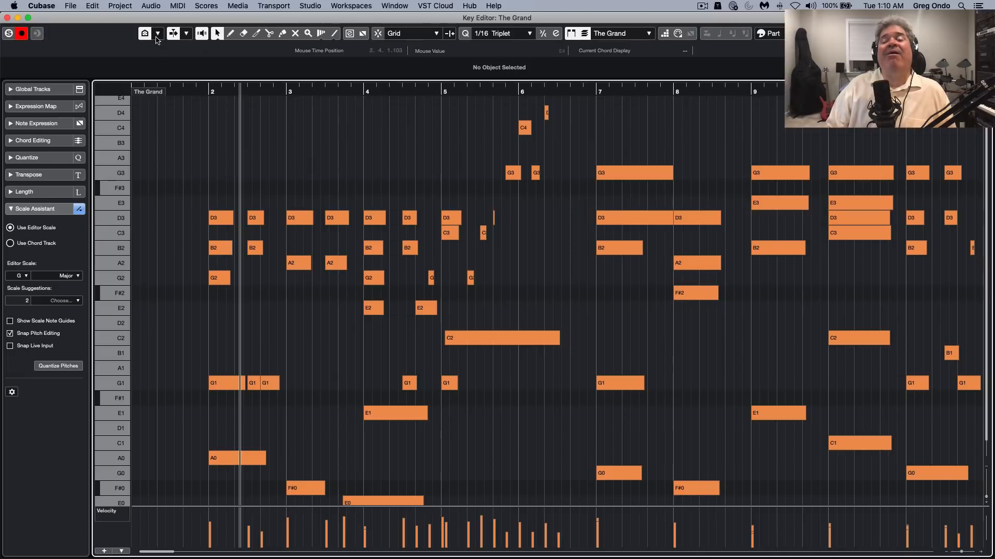
pyautogui.click(147, 36)
pyautogui.click(147, 36)
pyautogui.click(147, 36)
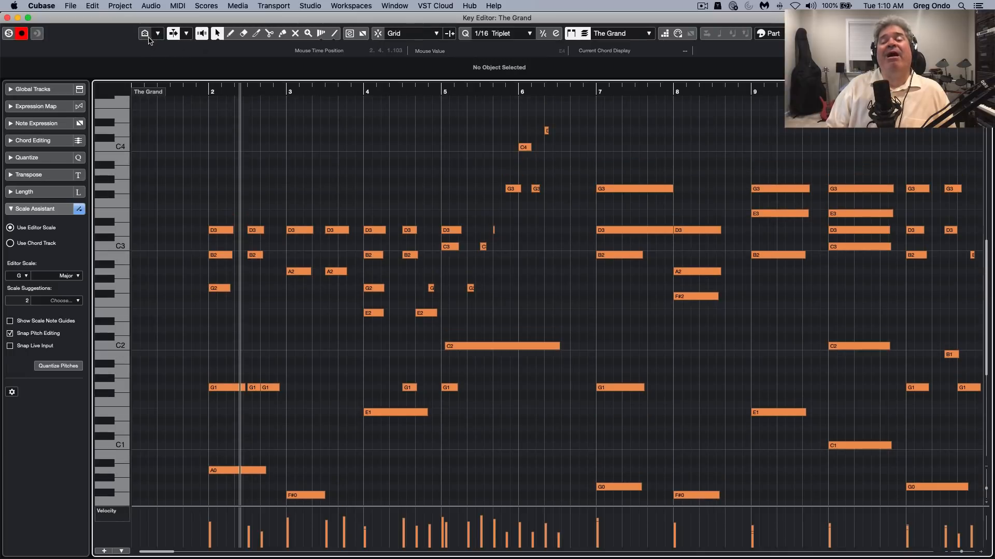
pyautogui.click(146, 36)
pyautogui.click(146, 35)
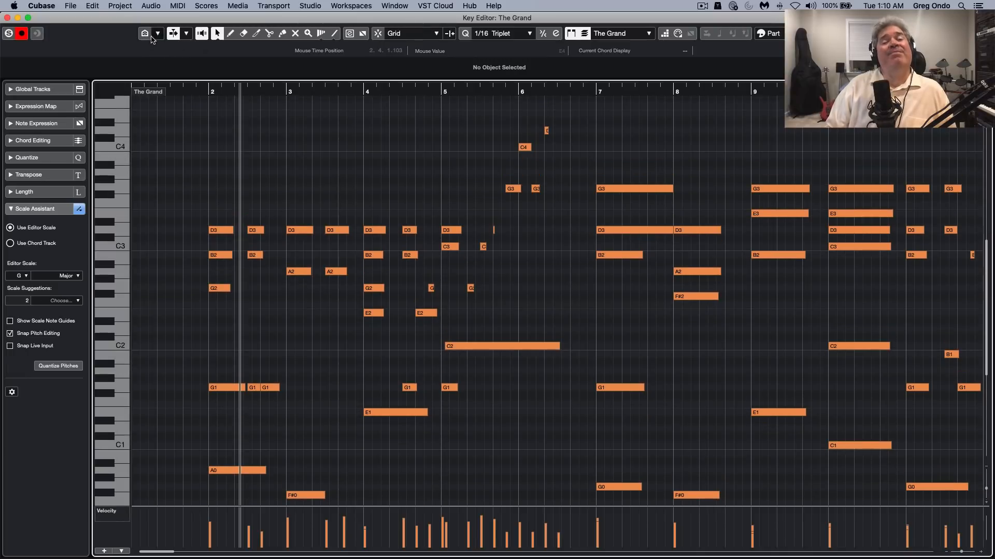
pyautogui.click(145, 36)
# Switch Pitch Visibility to Show Pitches from Scale Assistant, and return it to Show Pitches with Events
pyautogui.click(158, 33)
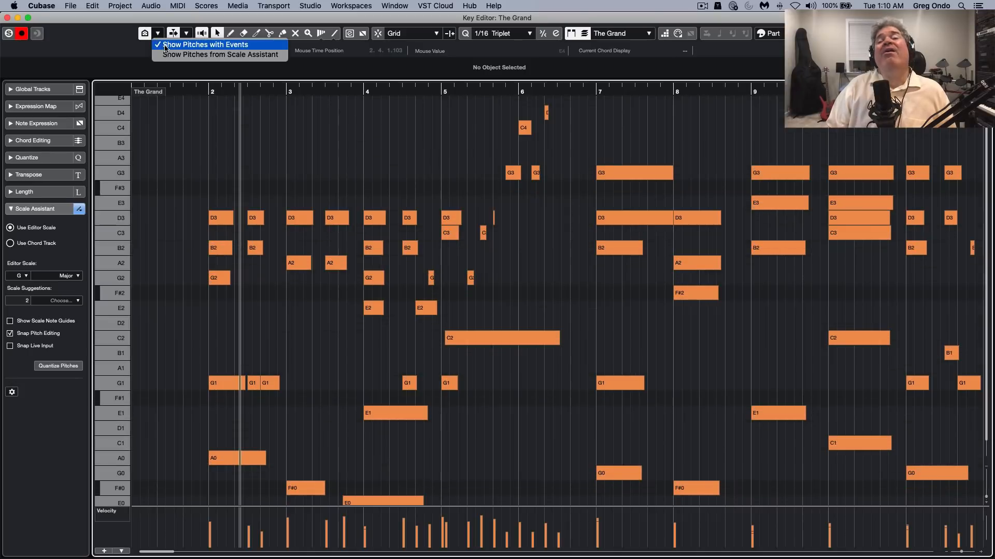
pyautogui.click(210, 57)
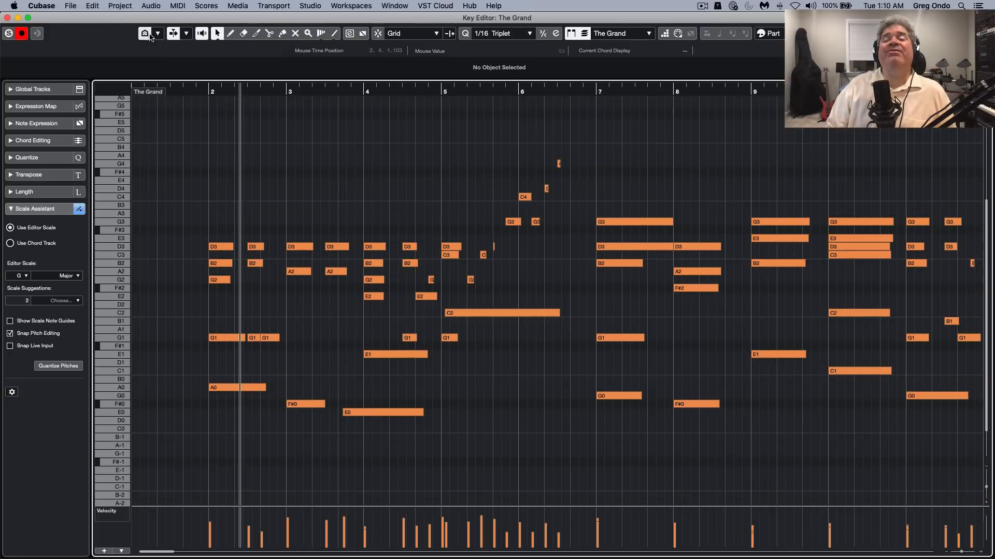
pyautogui.click(157, 33)
pyautogui.click(160, 46)
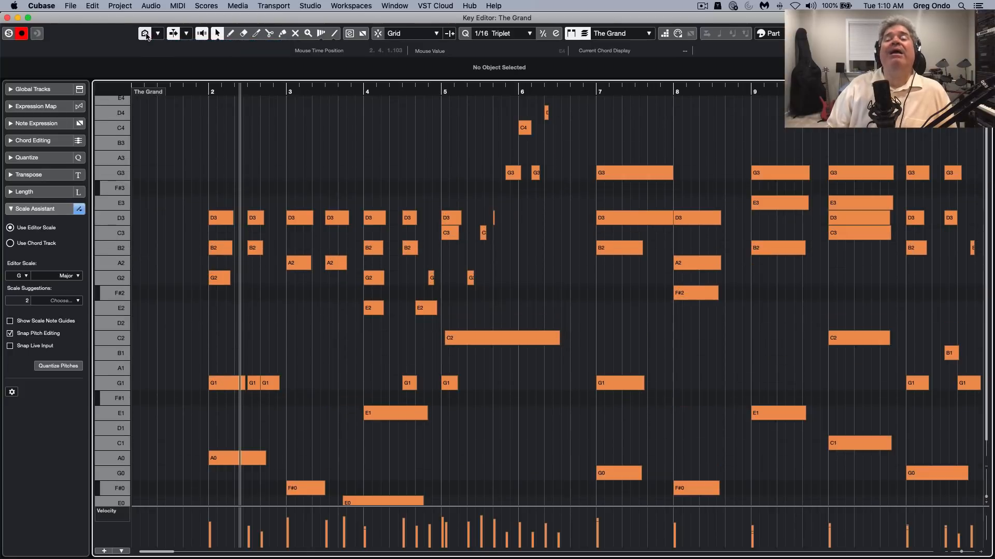
# Compare the event-only and full keyboard views of The Grand, and leave Pitch Visibility turned off
pyautogui.click(146, 35)
pyautogui.click(146, 36)
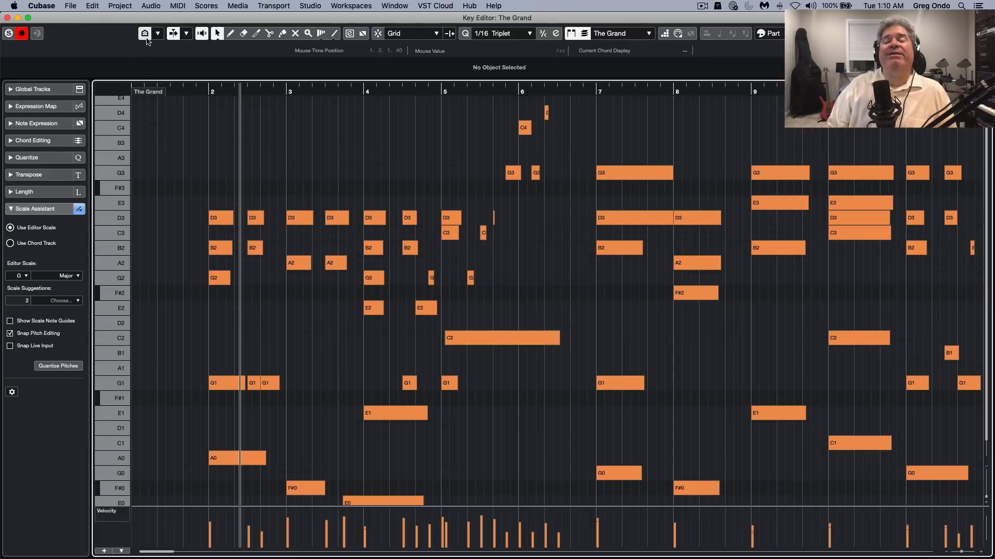
pyautogui.click(145, 35)
pyautogui.click(146, 35)
pyautogui.click(145, 35)
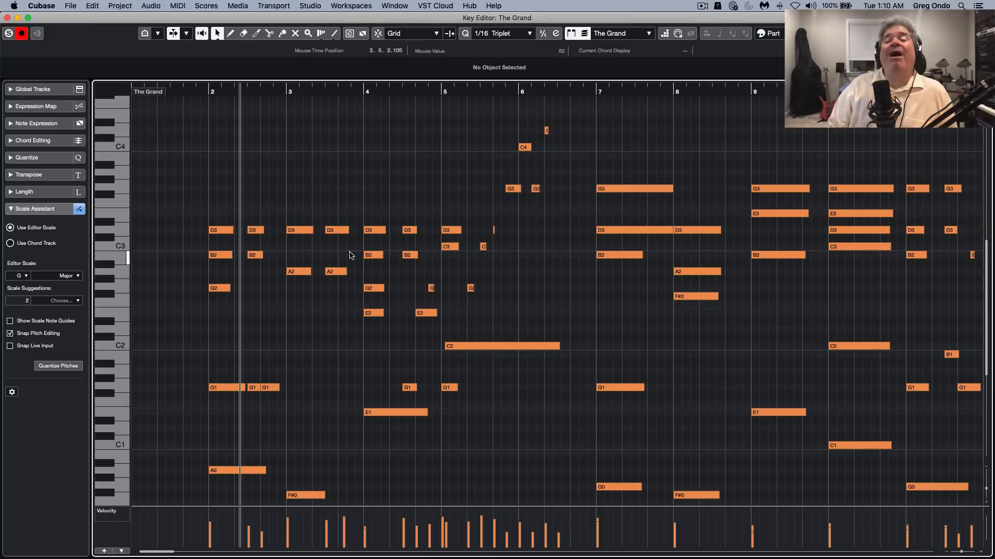
pyautogui.doubleClick(148, 18)
pyautogui.moveTo(219, 125); pyautogui.dragTo(147, 17)
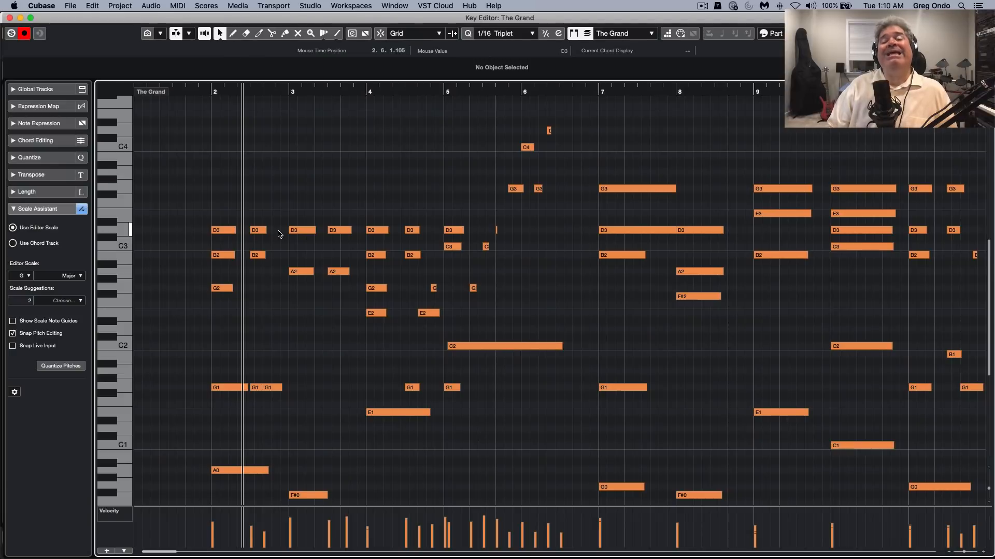
pyautogui.click(29, 17)
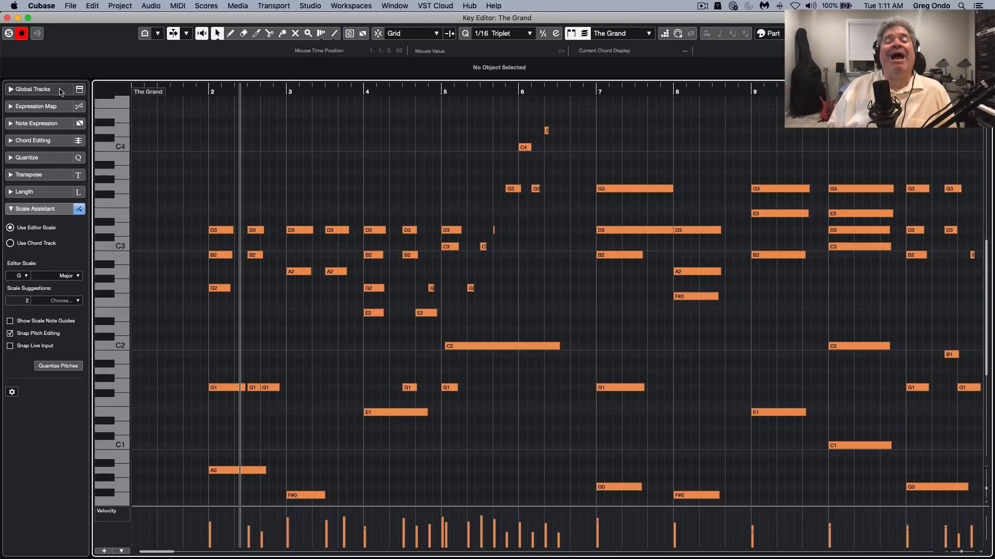
# Show the Video and Chord Track global tracks above the notes, and view the Emin7 chord's editor before closing it
pyautogui.click(61, 91)
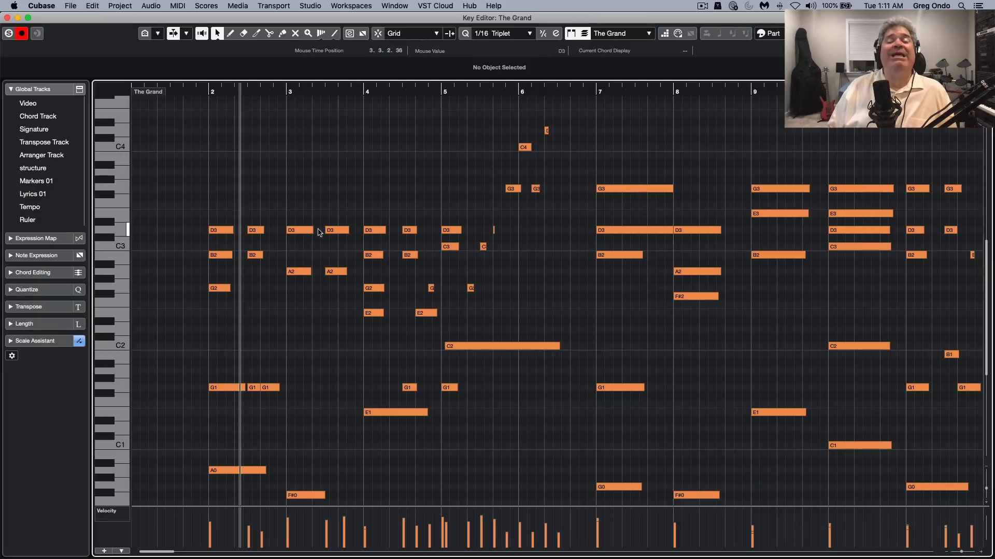
pyautogui.click(11, 103)
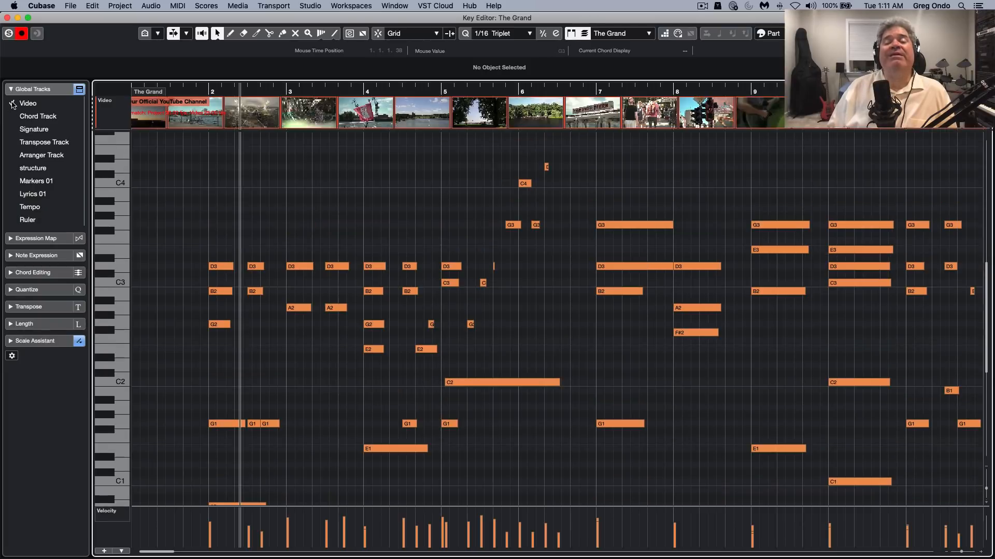
pyautogui.click(11, 104)
pyautogui.click(10, 103)
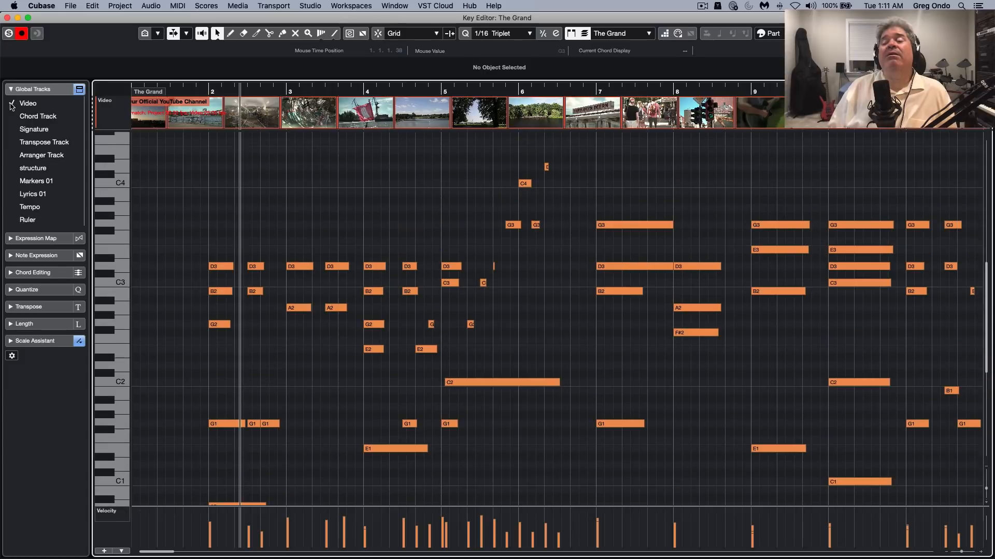
pyautogui.click(12, 116)
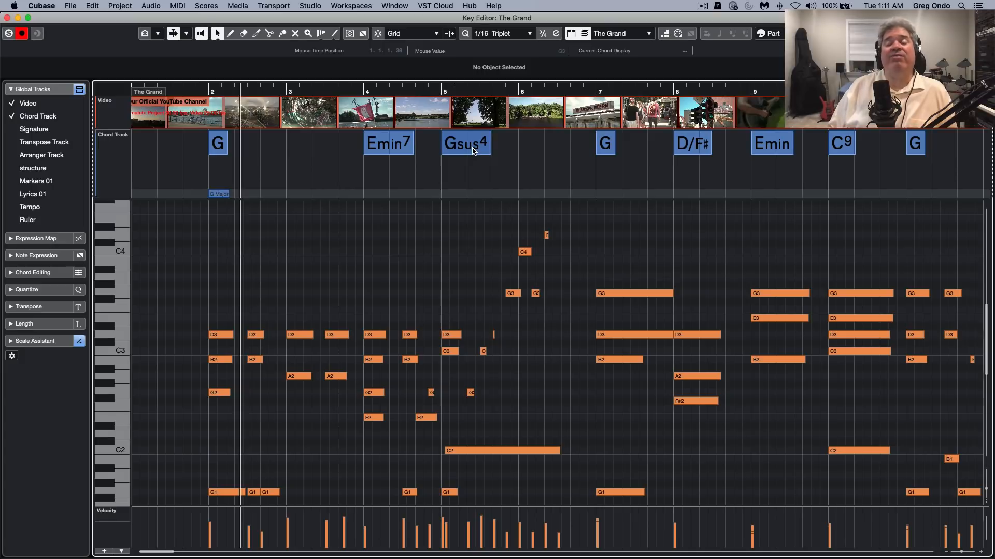
pyautogui.doubleClick(404, 150)
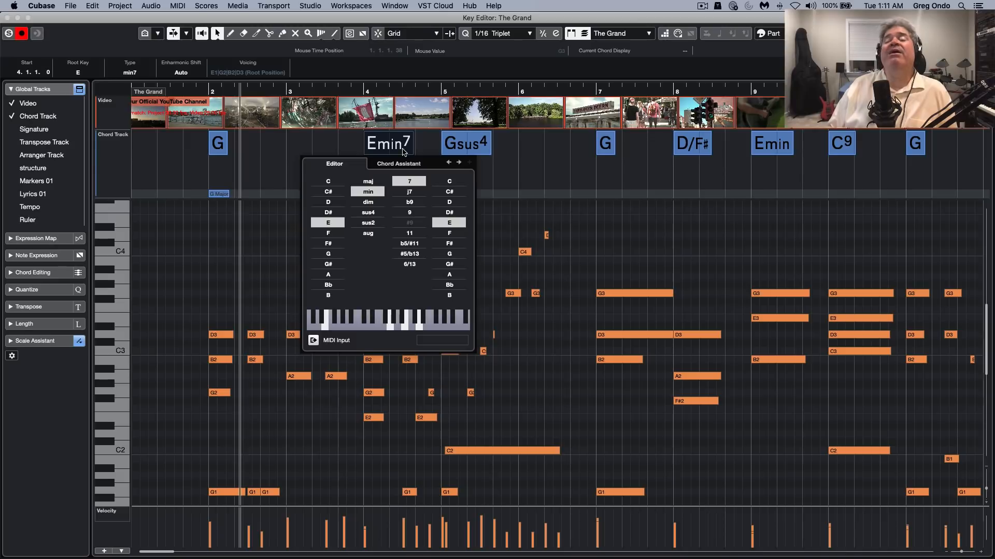
pyautogui.click(512, 148)
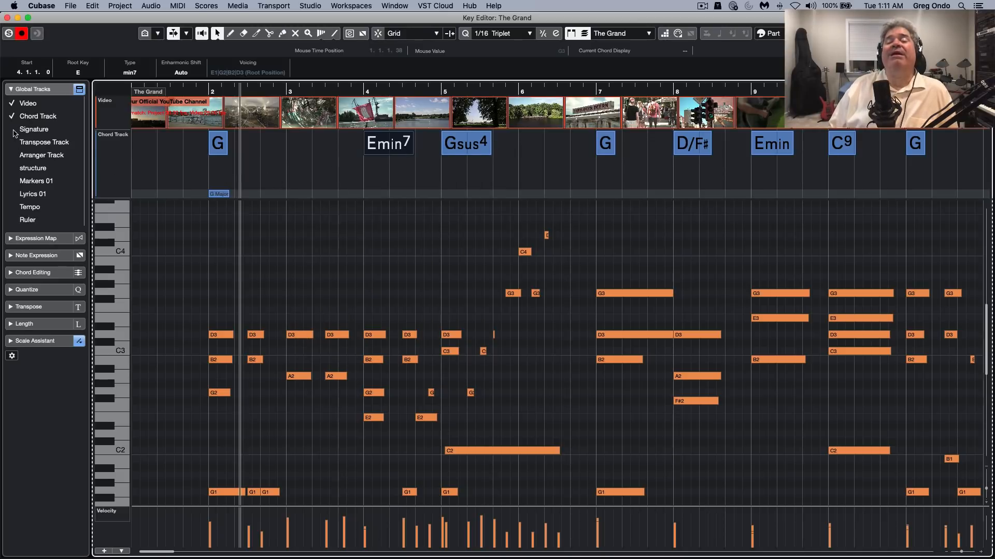
# Show the Signature, Ruler and Tempo tracks, and add tempo points of 95 BPM late in bar 5 and 70 BPM late in bar 6
pyautogui.click(13, 130)
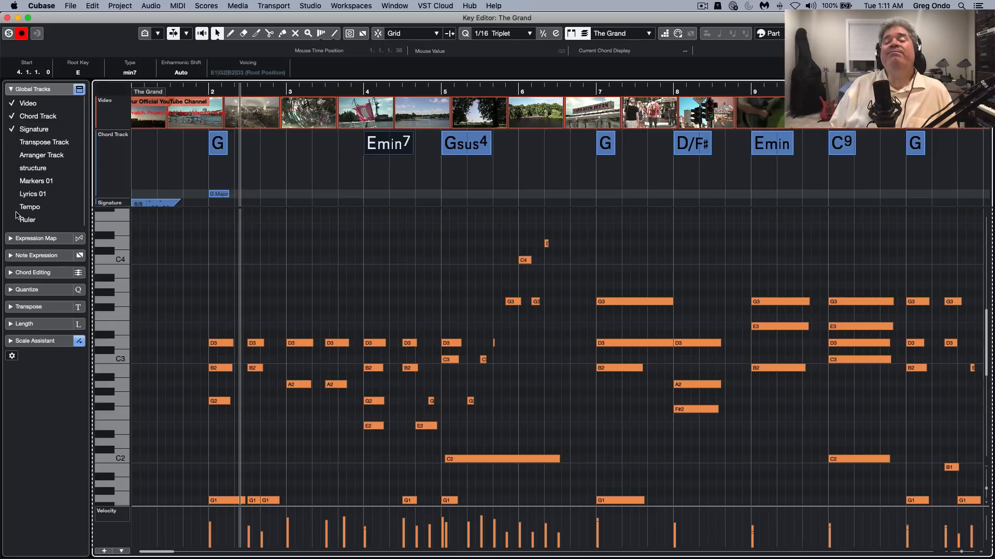
pyautogui.click(12, 221)
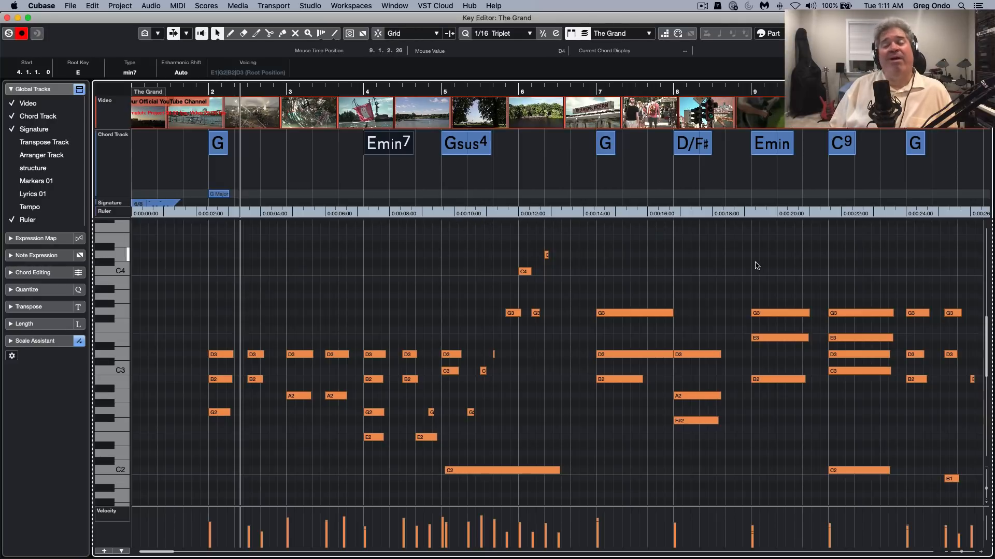
pyautogui.click(13, 208)
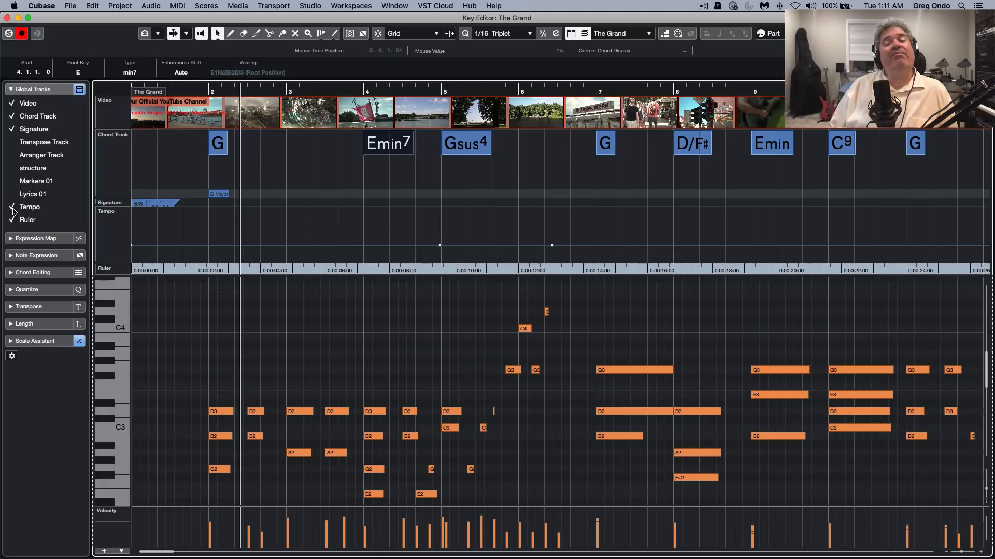
pyautogui.moveTo(502, 244); pyautogui.dragTo(505, 239)
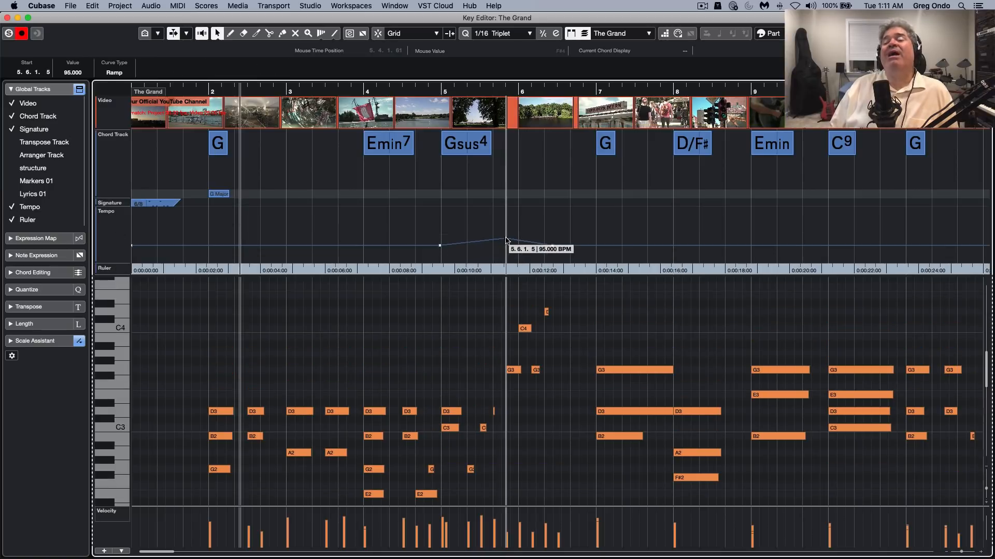
pyautogui.moveTo(594, 245); pyautogui.dragTo(593, 247)
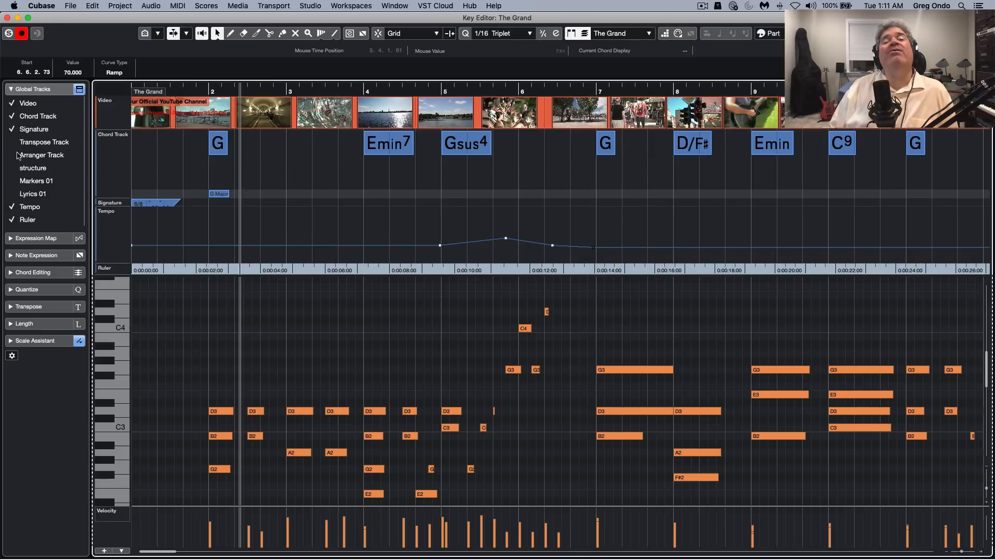
# Show the Transpose Track, Arranger Track, structure and Lyrics 01 tracks above the notes
pyautogui.click(12, 143)
pyautogui.click(12, 155)
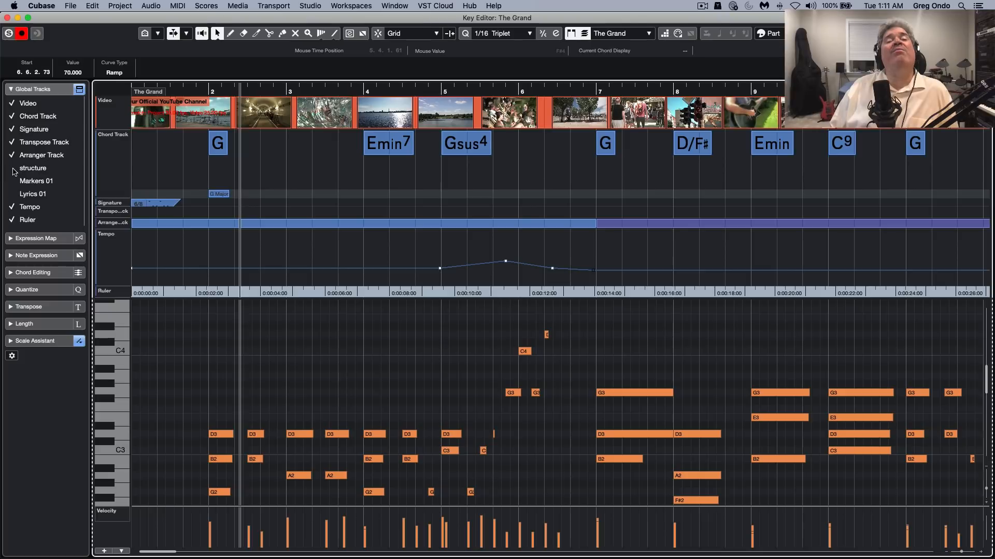
pyautogui.click(13, 169)
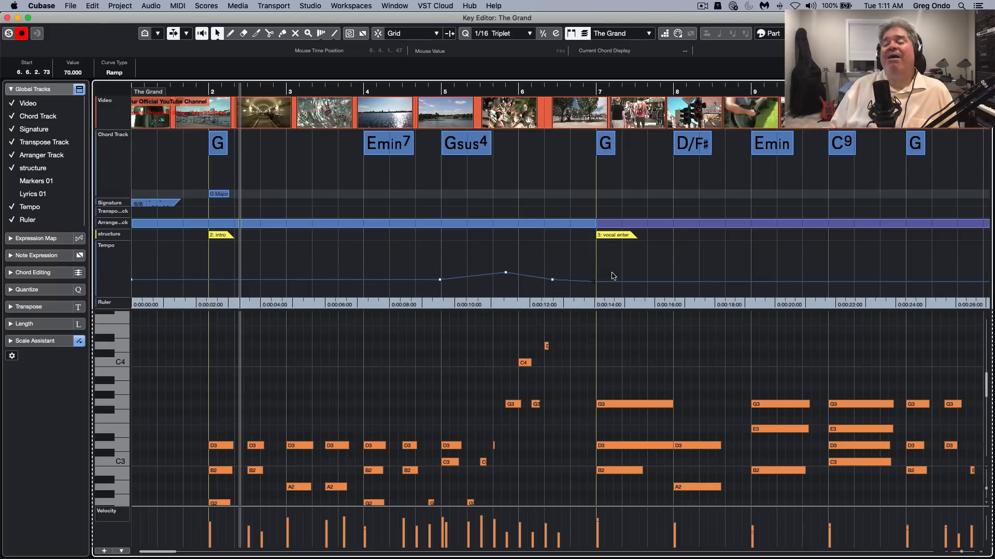
pyautogui.scroll(-1, 606, 345)
pyautogui.scroll(-3, 606, 345)
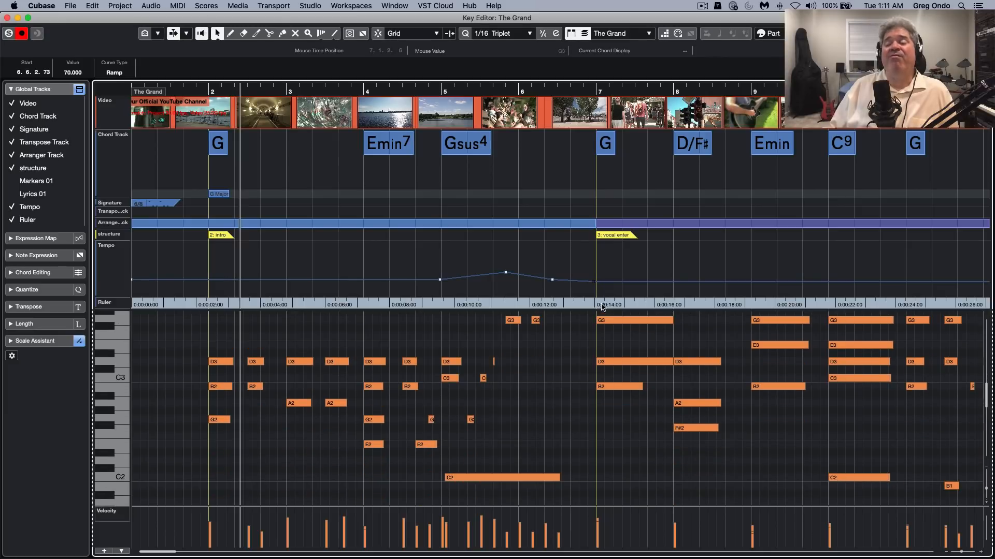
pyautogui.scroll(-6, 617, 434)
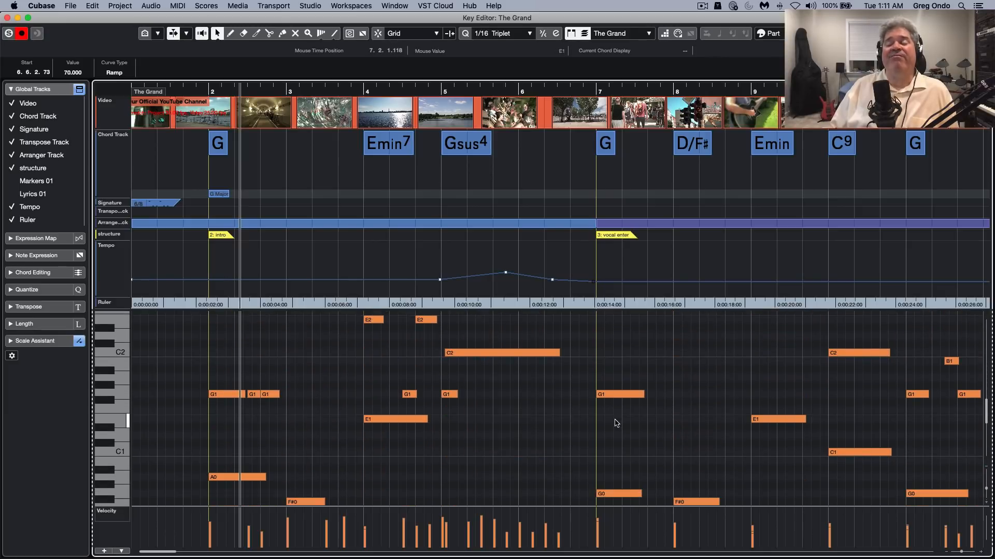
pyautogui.scroll(10, 607, 418)
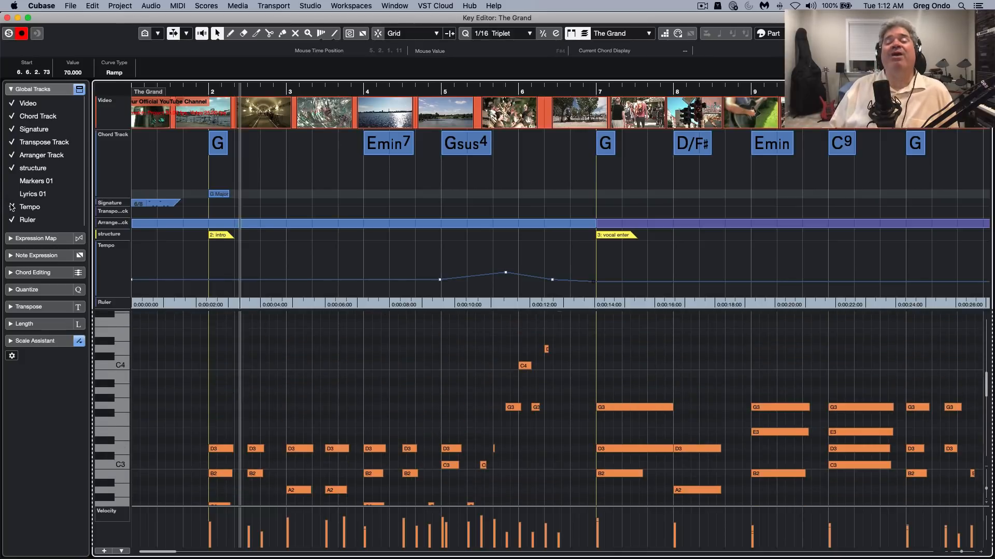
pyautogui.click(12, 194)
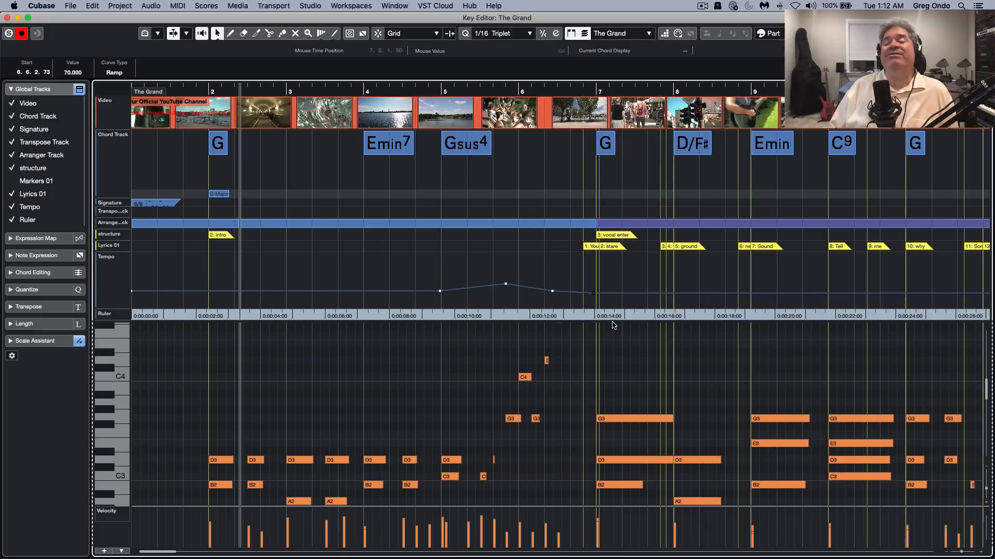
pyautogui.scroll(-1, 806, 345)
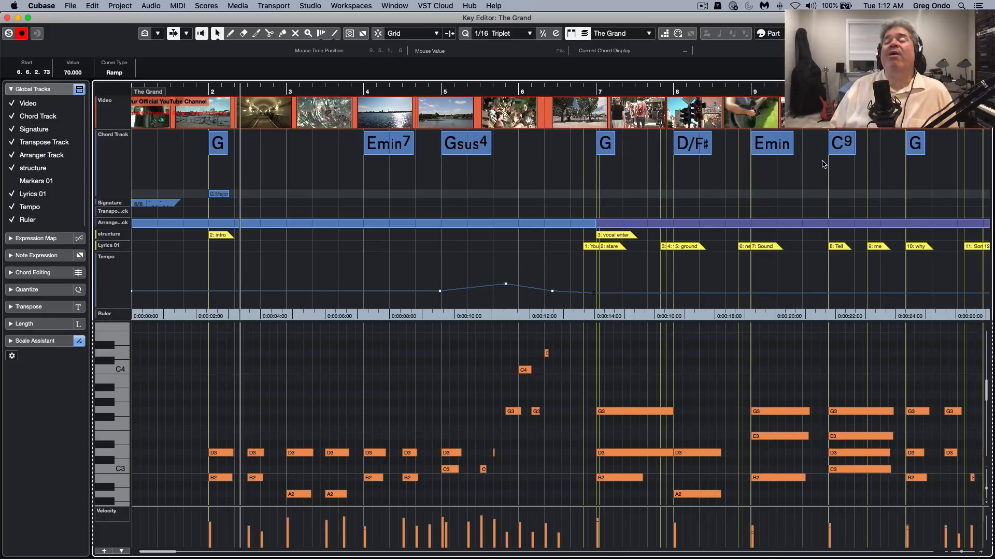
# Inspect the global tracks around bar 10, hiding the Video and Chord Track temporarily and showing them again
pyautogui.moveTo(750, 90); pyautogui.dragTo(923, 165)
pyautogui.press('g')
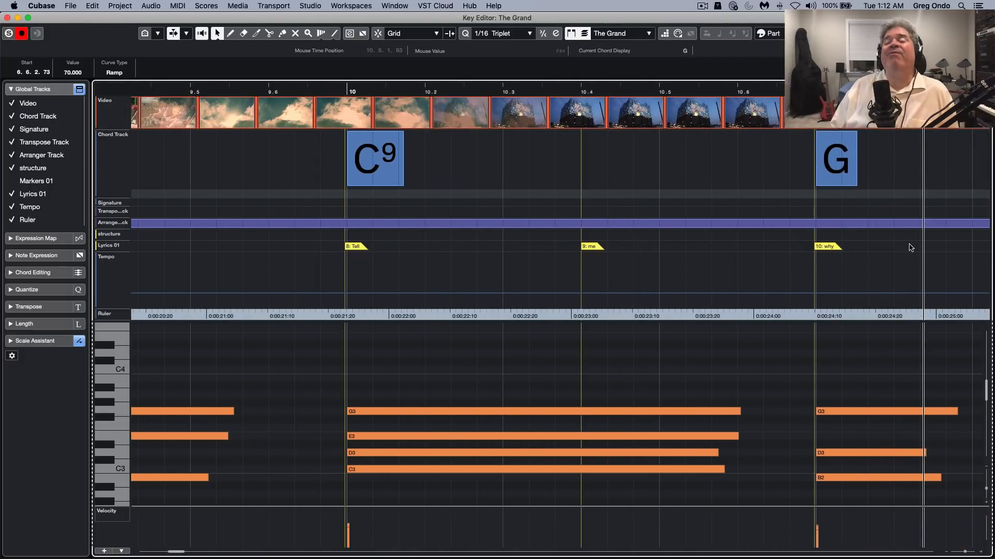
pyautogui.click(14, 195)
pyautogui.click(14, 190)
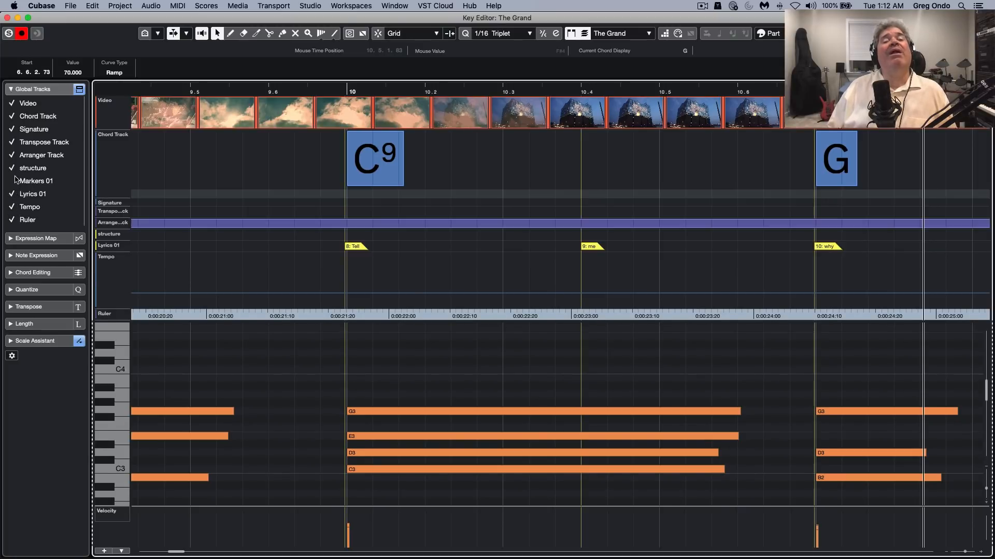
pyautogui.click(13, 105)
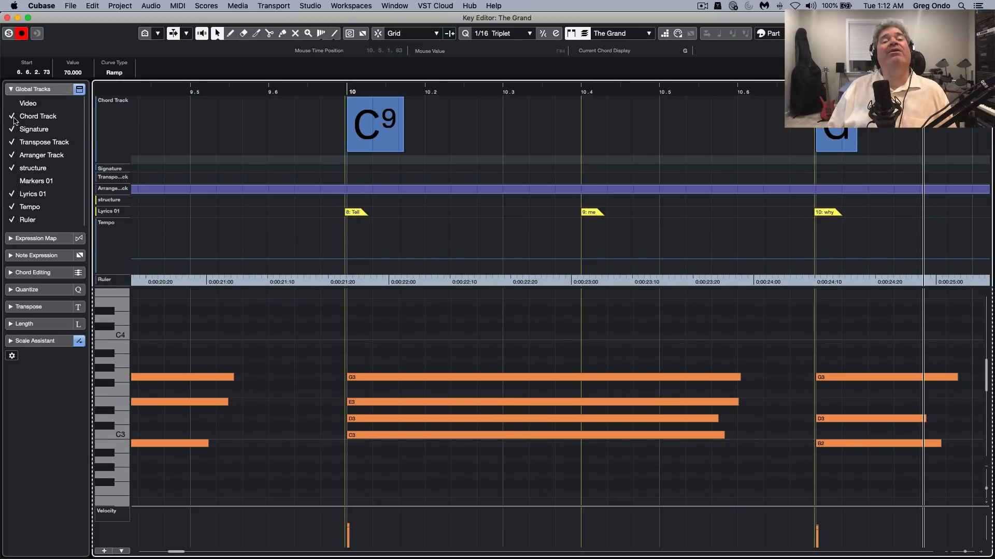
pyautogui.click(15, 115)
pyautogui.click(14, 104)
pyautogui.click(13, 116)
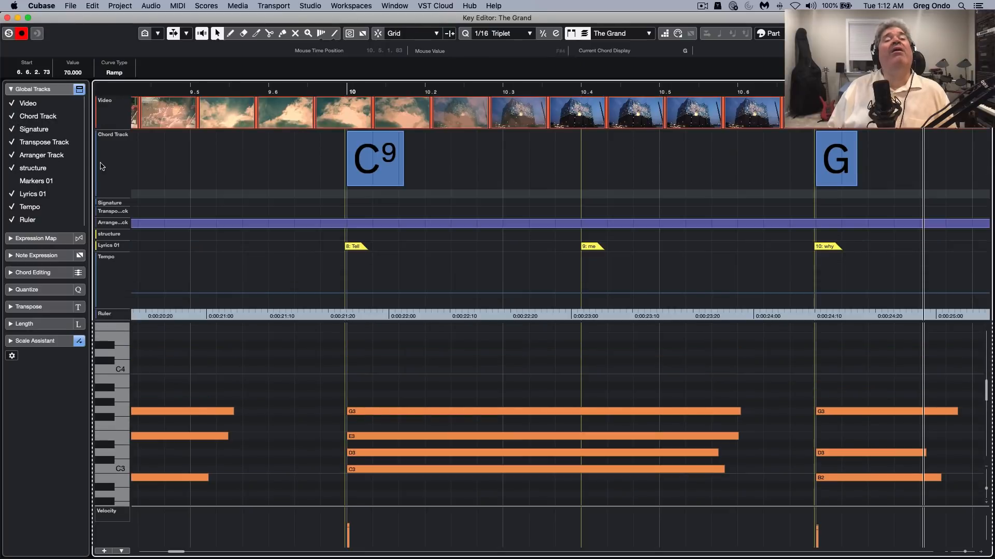
# Hide all global tracks at once while keeping their individual selection, and collapse the Global Tracks section
pyautogui.click(79, 89)
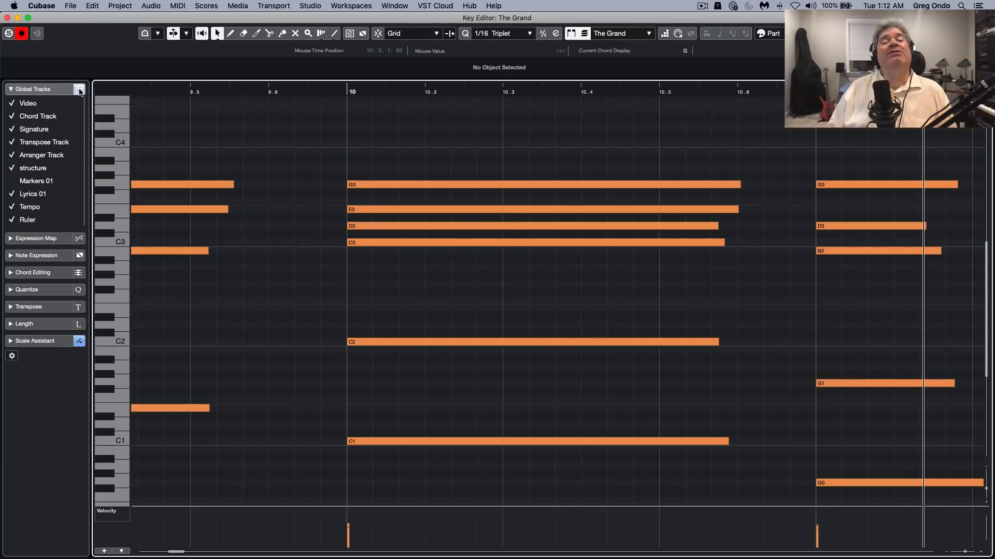
pyautogui.click(52, 92)
pyautogui.click(53, 92)
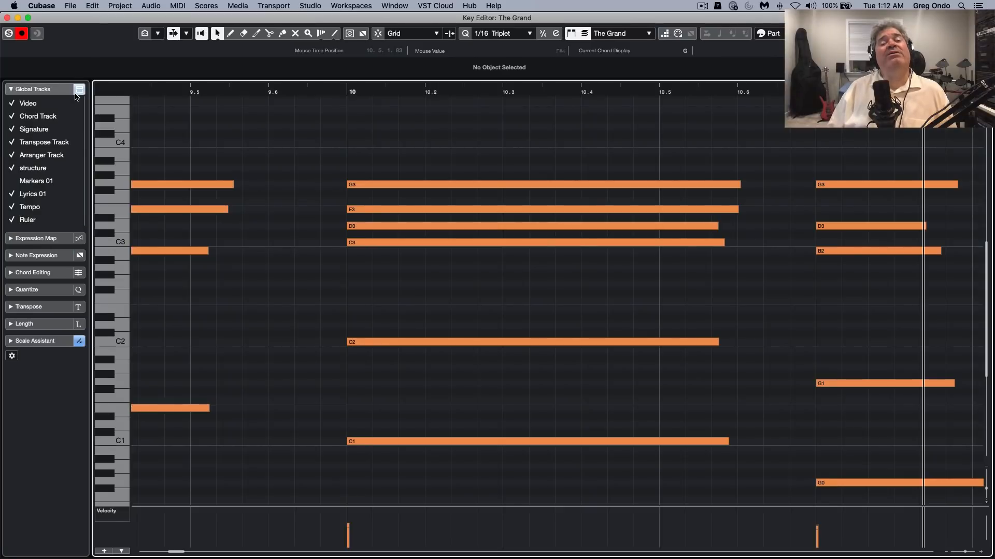
pyautogui.click(77, 91)
pyautogui.click(78, 91)
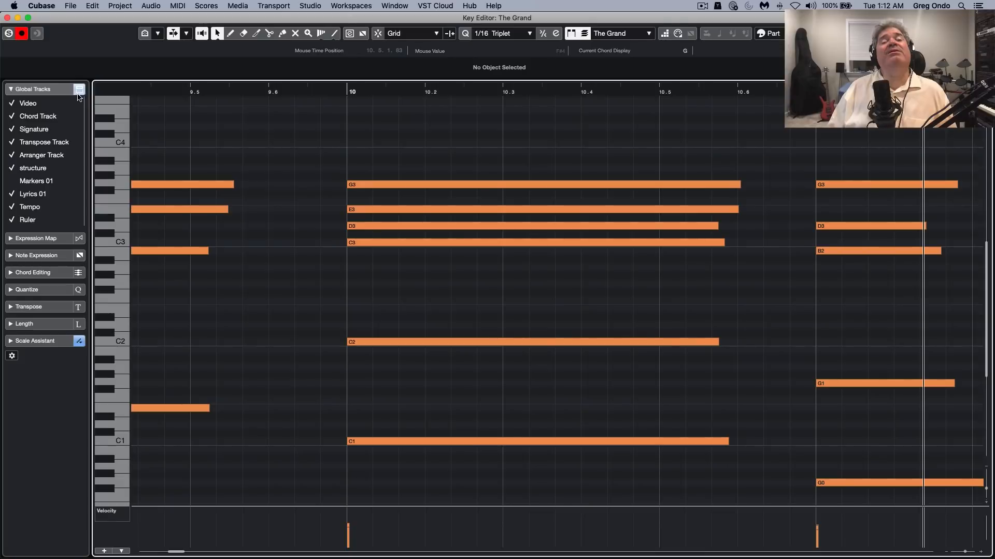
pyautogui.click(53, 92)
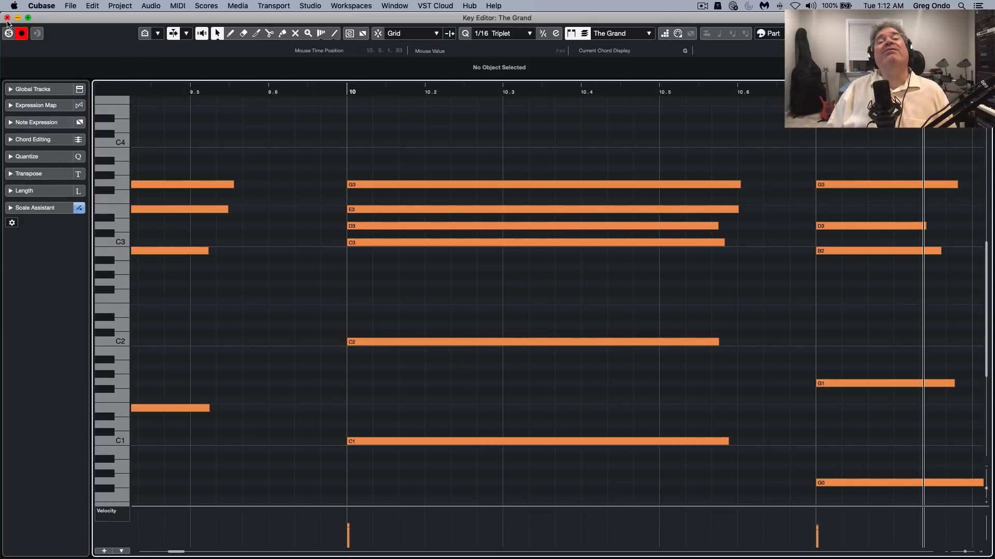
# Close the Key Editor and open The Grand part in the Score Editor
pyautogui.click(7, 18)
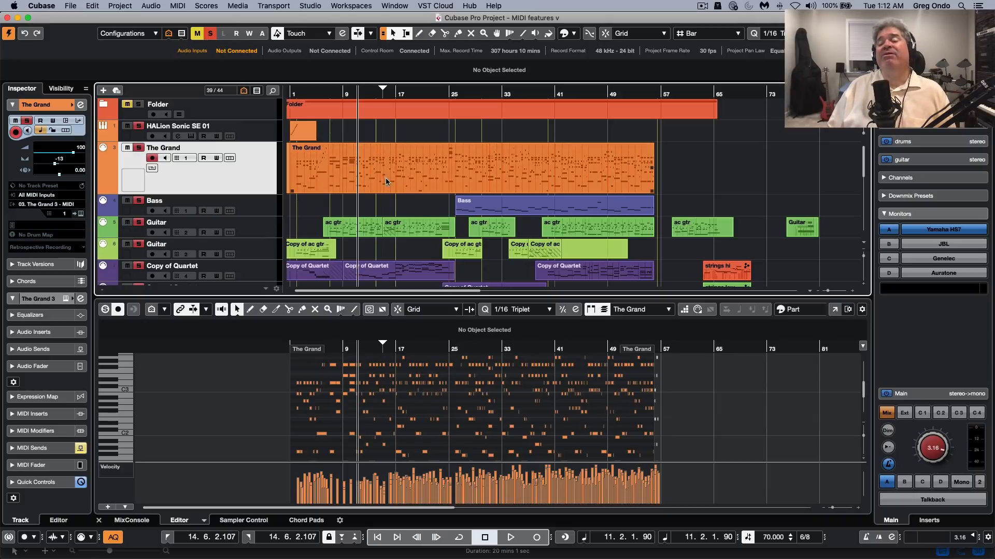
pyautogui.click(418, 182)
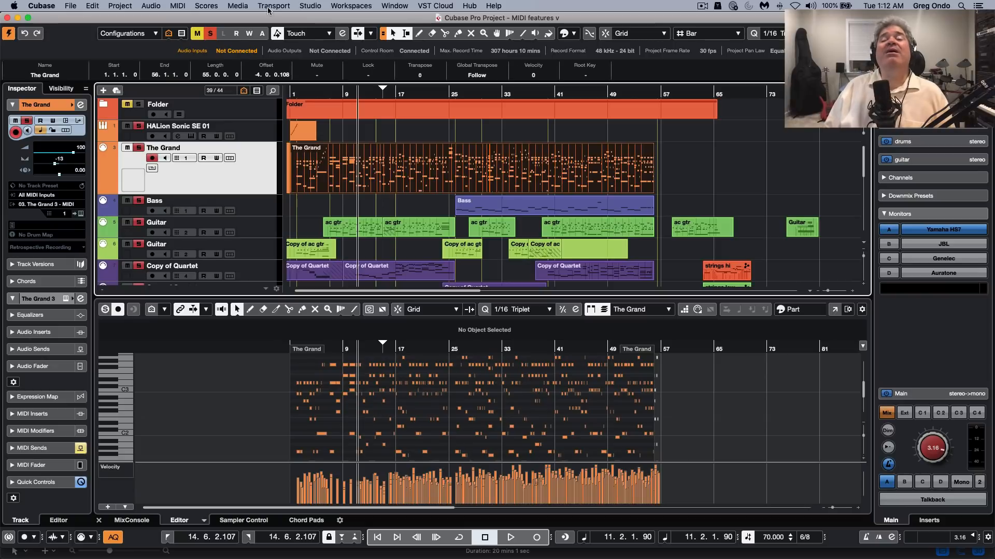
pyautogui.click(212, 5)
pyautogui.moveTo(231, 5)
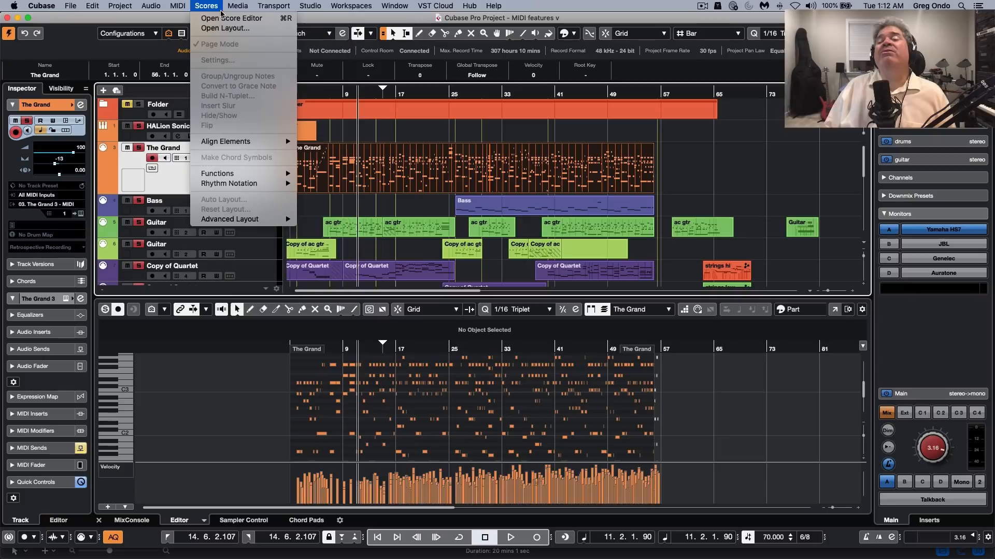
pyautogui.click(217, 17)
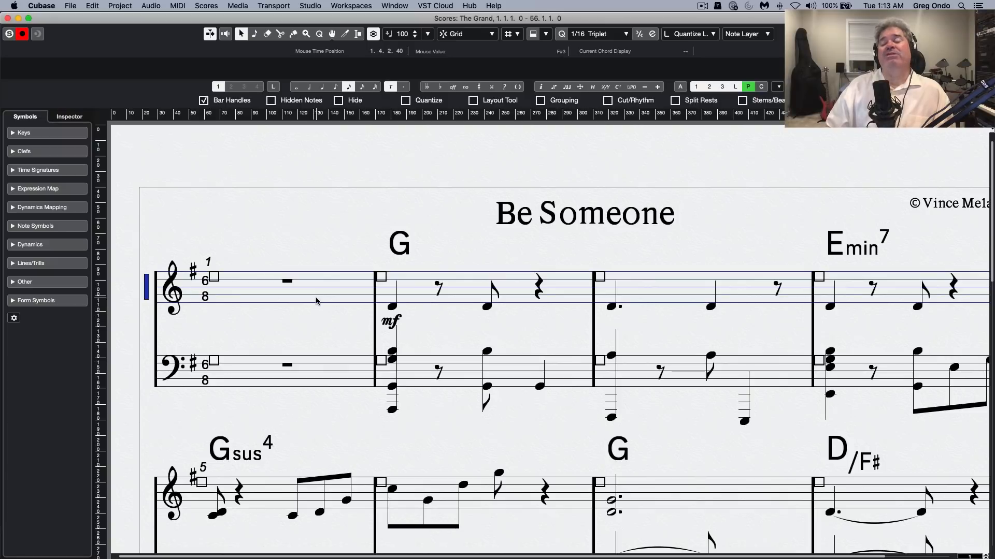
# Open the score settings for The Grand's staff and apply Petaluma (Dorico Jazz) as the project's score font
pyautogui.doubleClick(146, 287)
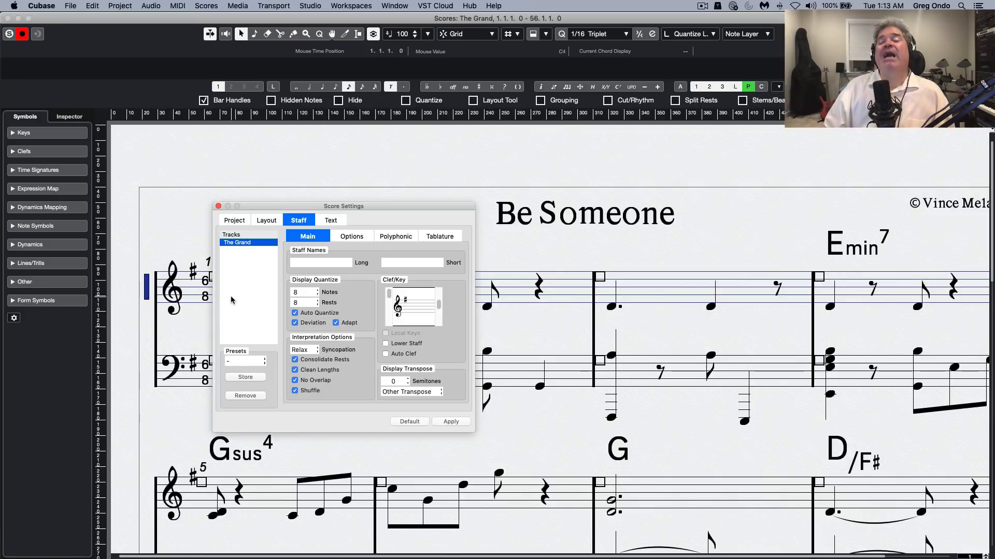
pyautogui.click(233, 222)
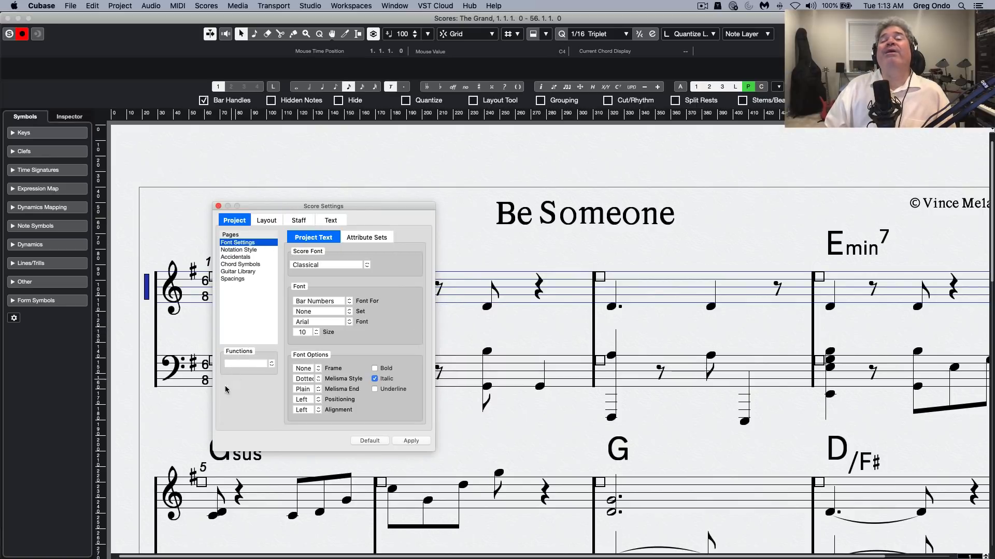
pyautogui.click(308, 266)
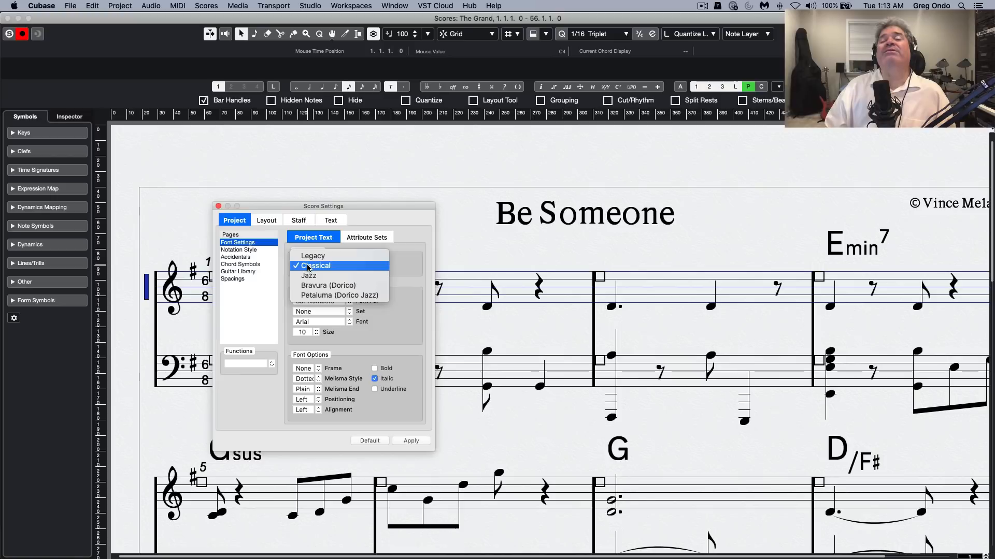
pyautogui.click(316, 296)
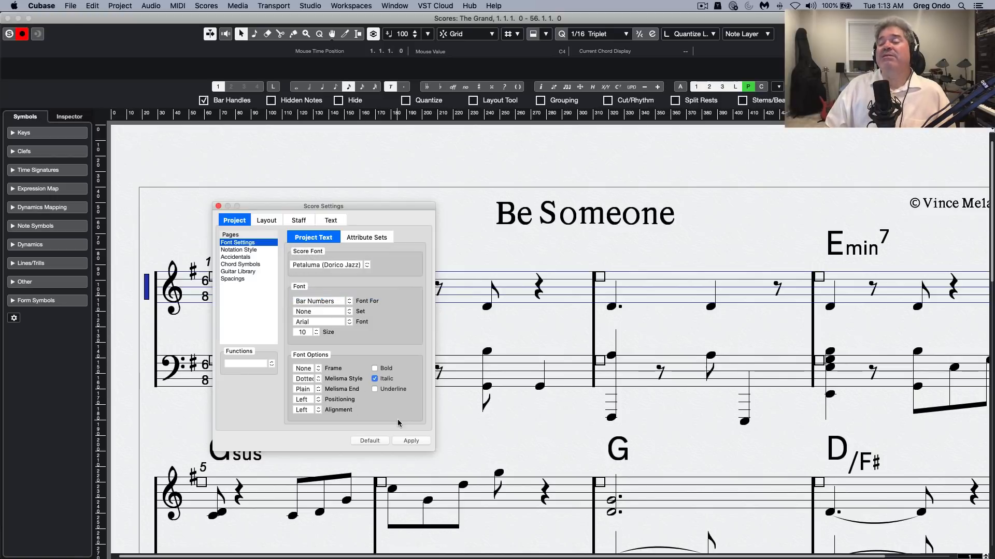
pyautogui.click(411, 440)
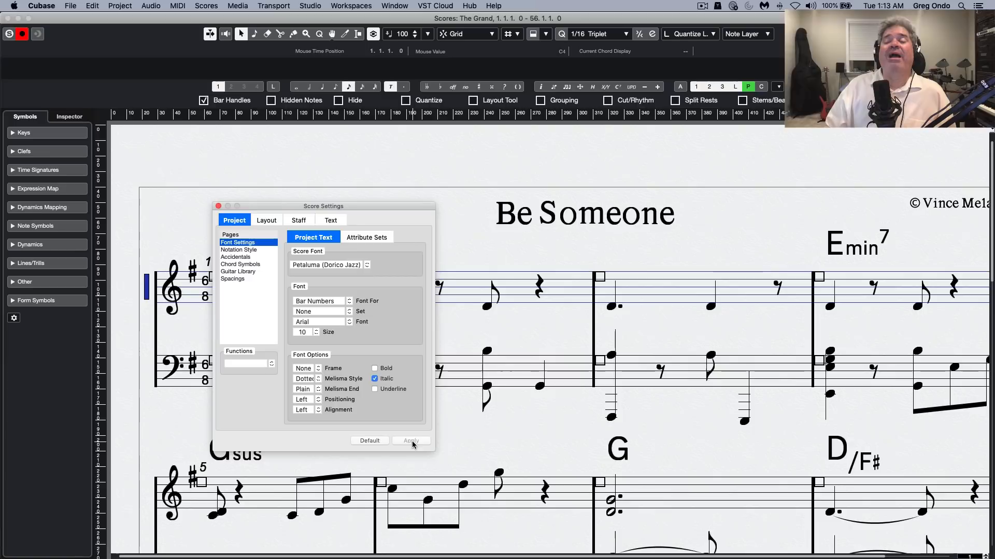
# Change the score font to Bravura (Dorico), apply it and close the score settings
pyautogui.click(322, 265)
pyautogui.click(322, 256)
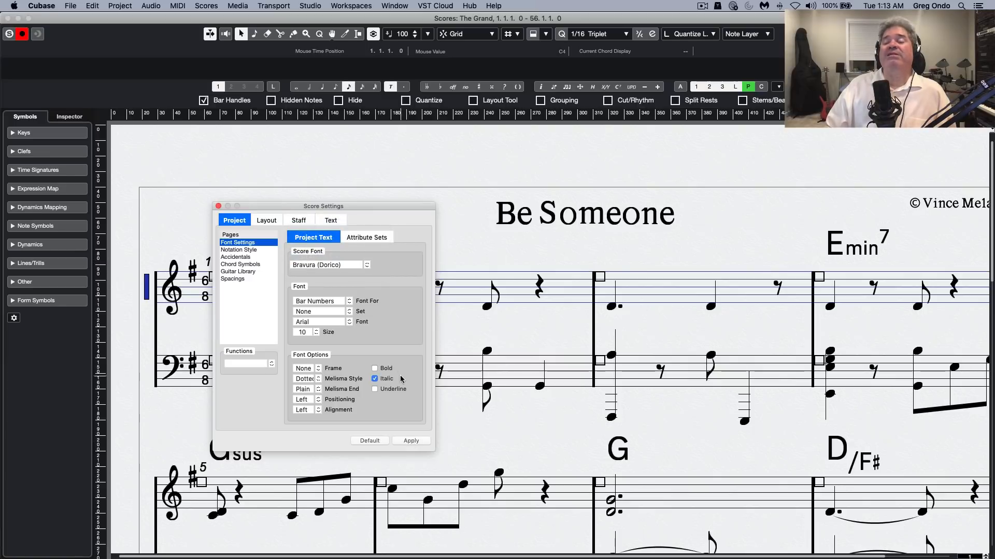
pyautogui.click(411, 441)
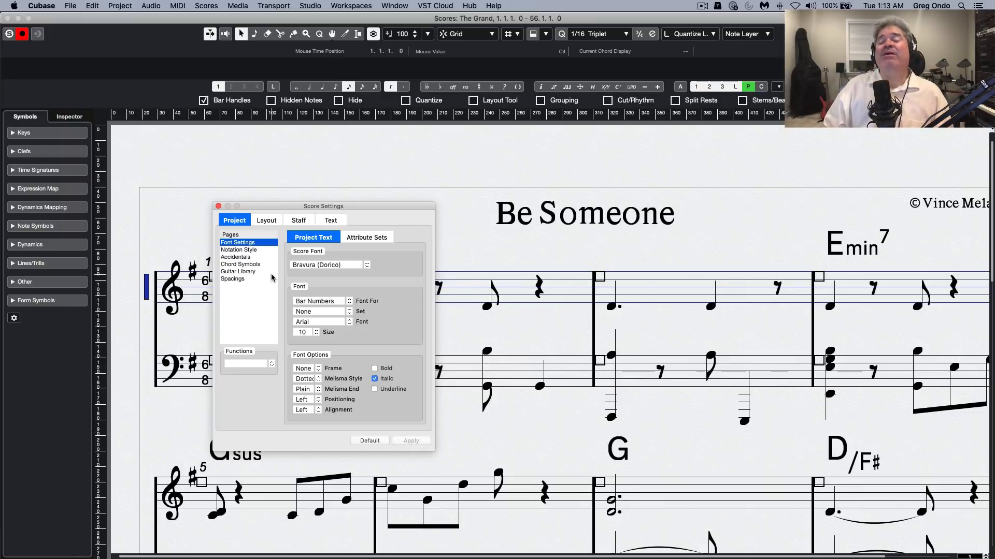
pyautogui.click(217, 207)
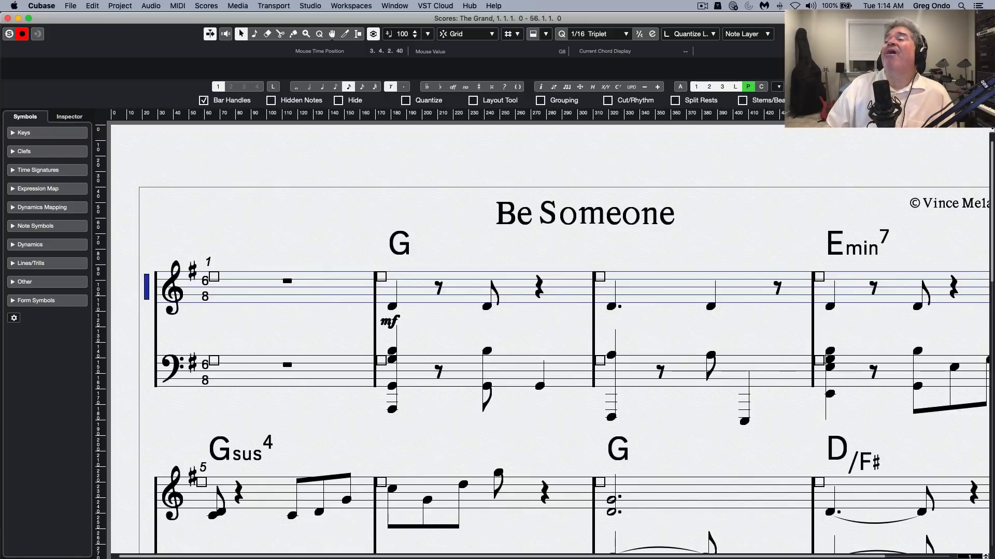
# Show the score's object properties and inspect those of the opening barline, treble clef, key signature and time signature
pyautogui.click(974, 33)
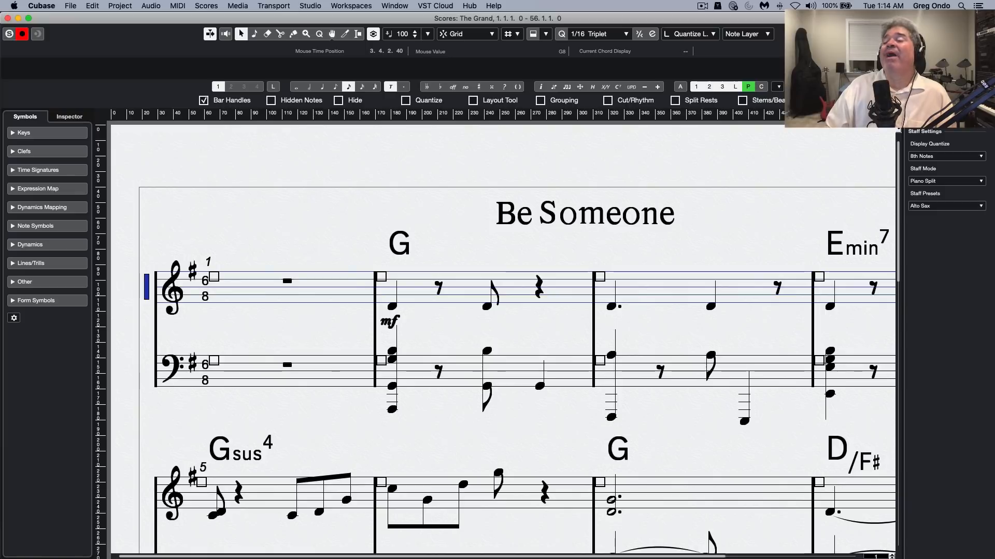
pyautogui.click(973, 34)
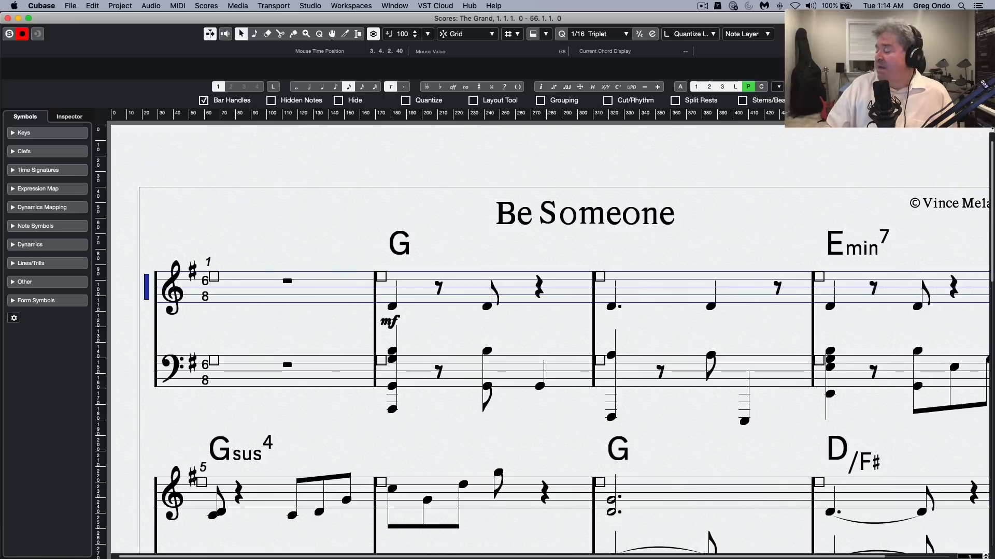
pyautogui.click(973, 34)
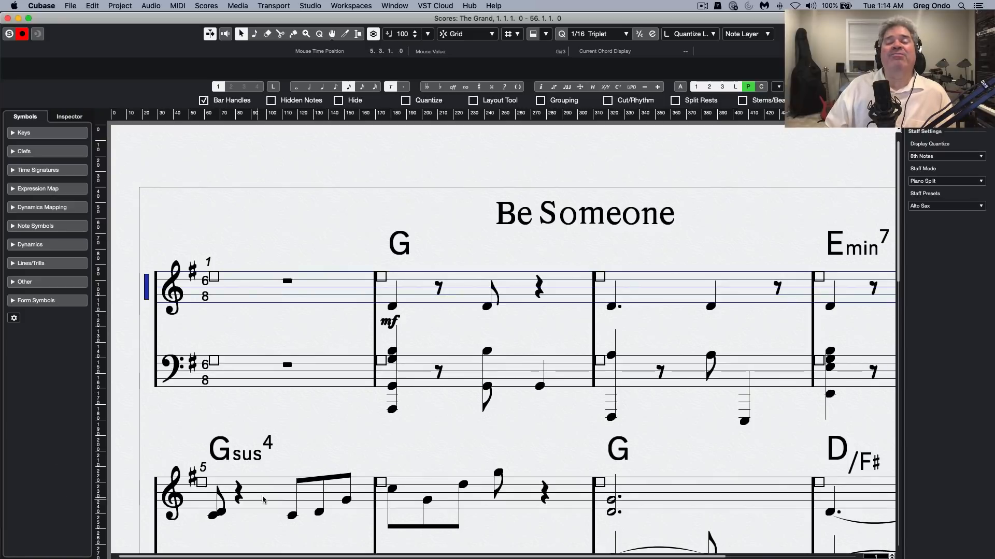
pyautogui.click(157, 349)
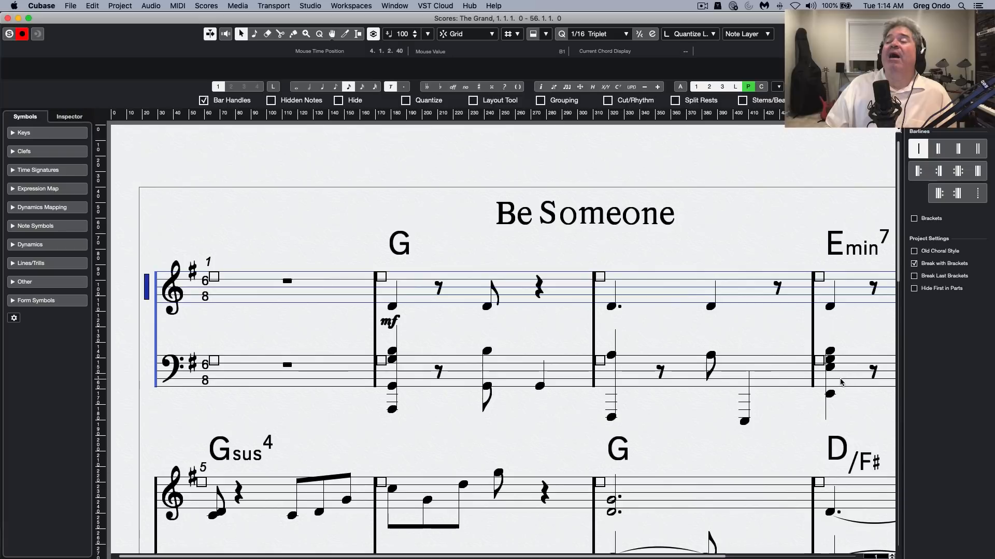
pyautogui.click(172, 291)
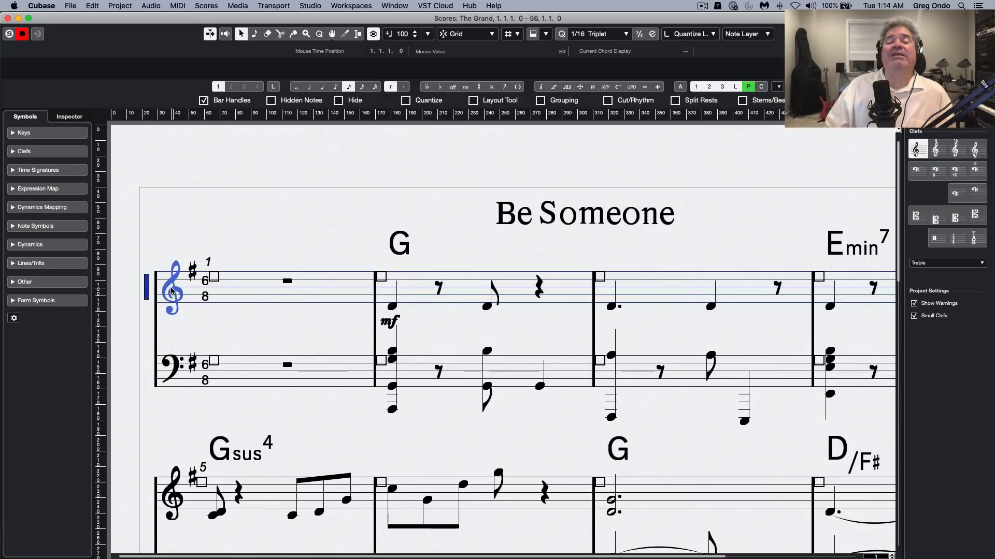
pyautogui.click(192, 273)
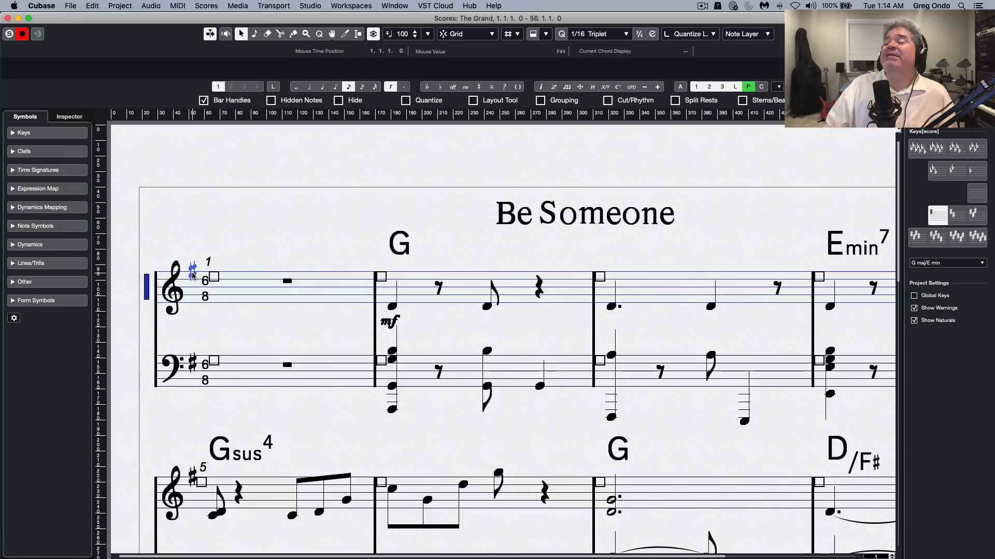
pyautogui.click(205, 296)
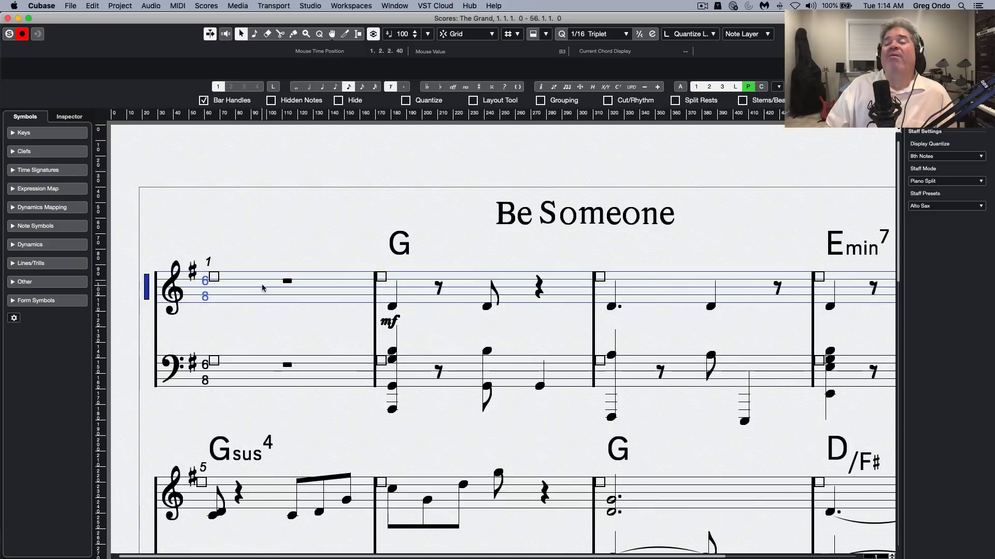
# Try a larger scaling on the first treble note of bar 2 and return it to 100%
pyautogui.click(392, 307)
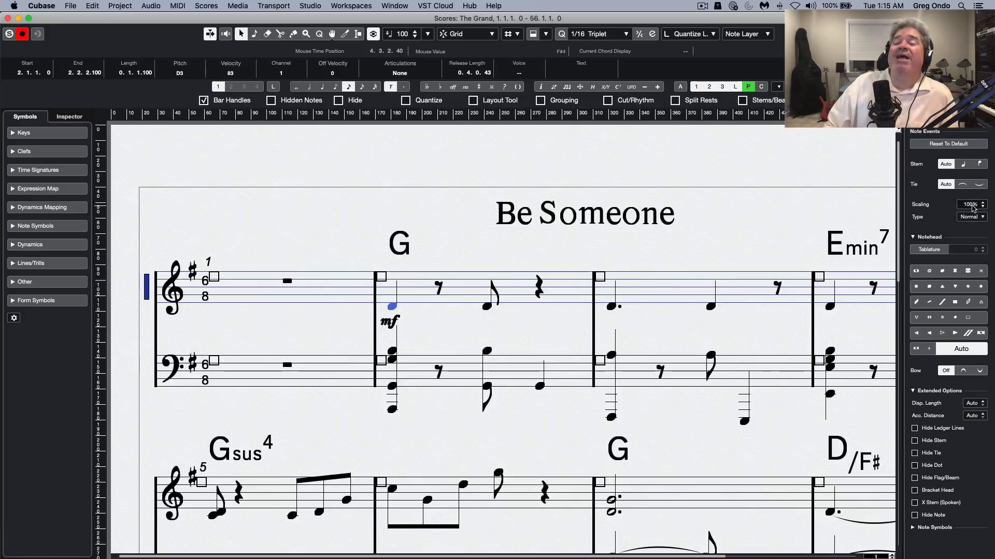
pyautogui.scroll(-3, 972, 208)
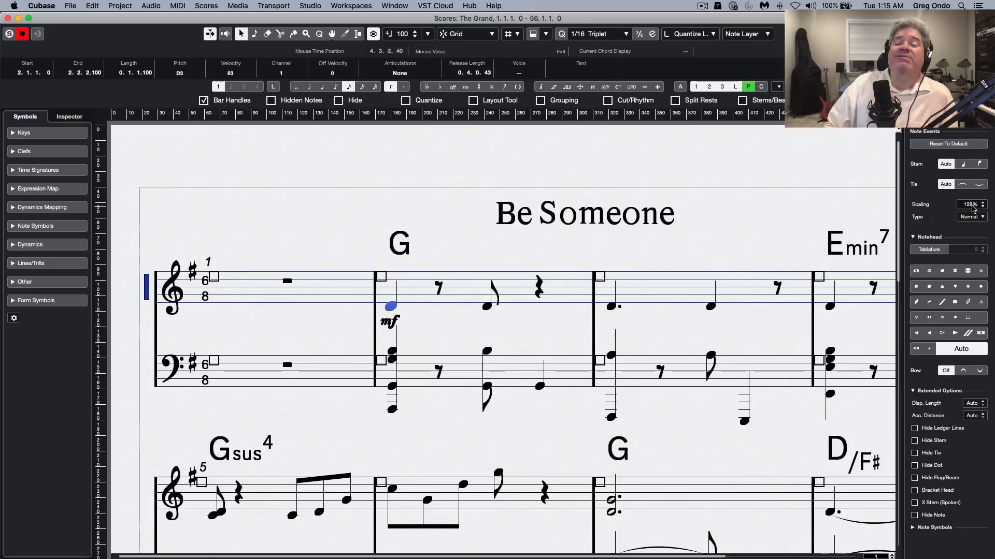
pyautogui.scroll(3, 972, 208)
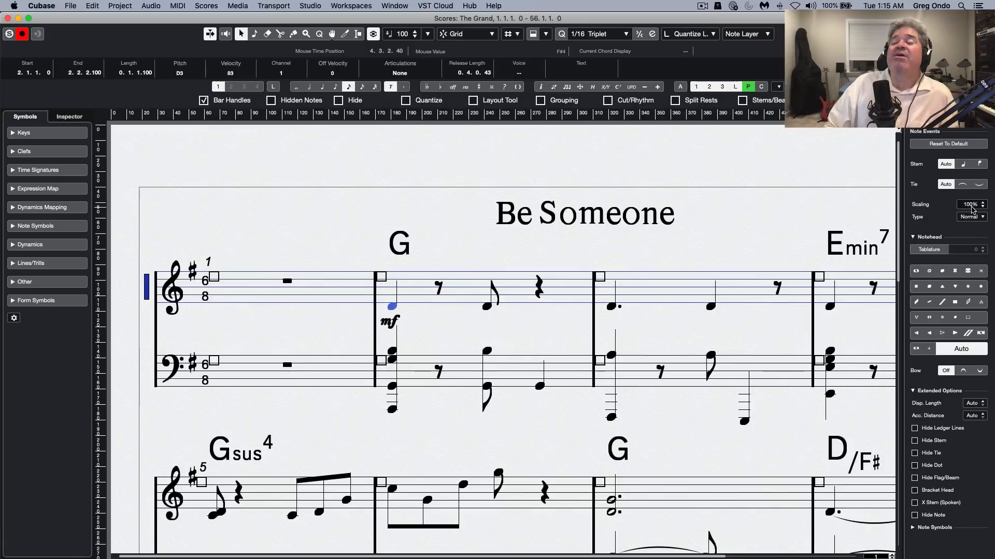
# Inspect the properties of the mf dynamic, the Be Someone title and the G chord symbol above bar 2
pyautogui.click(390, 322)
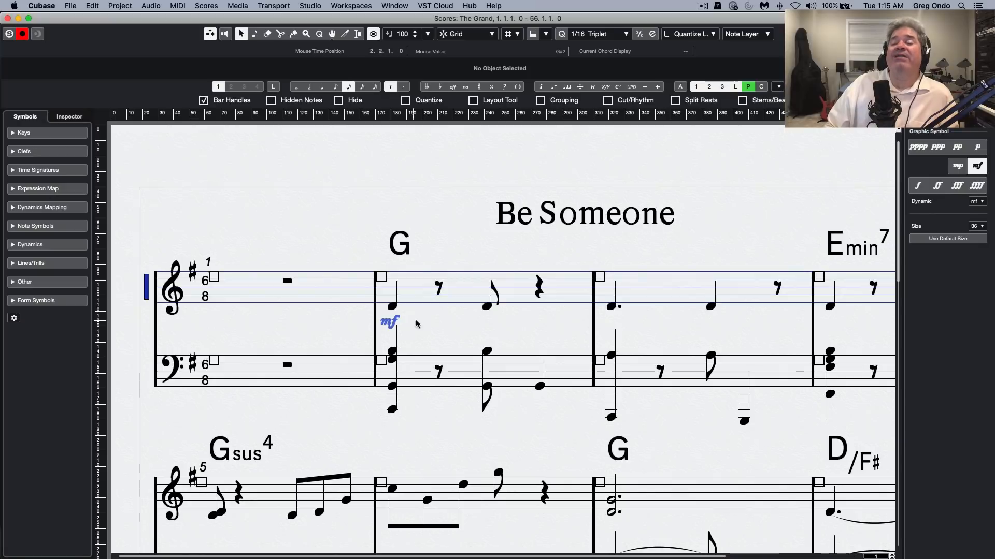
pyautogui.click(518, 221)
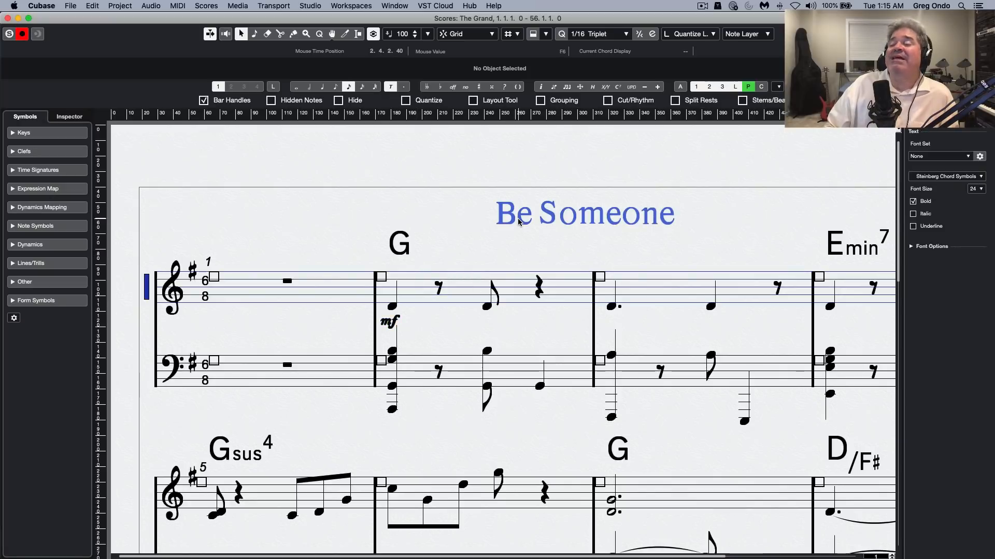
pyautogui.click(407, 247)
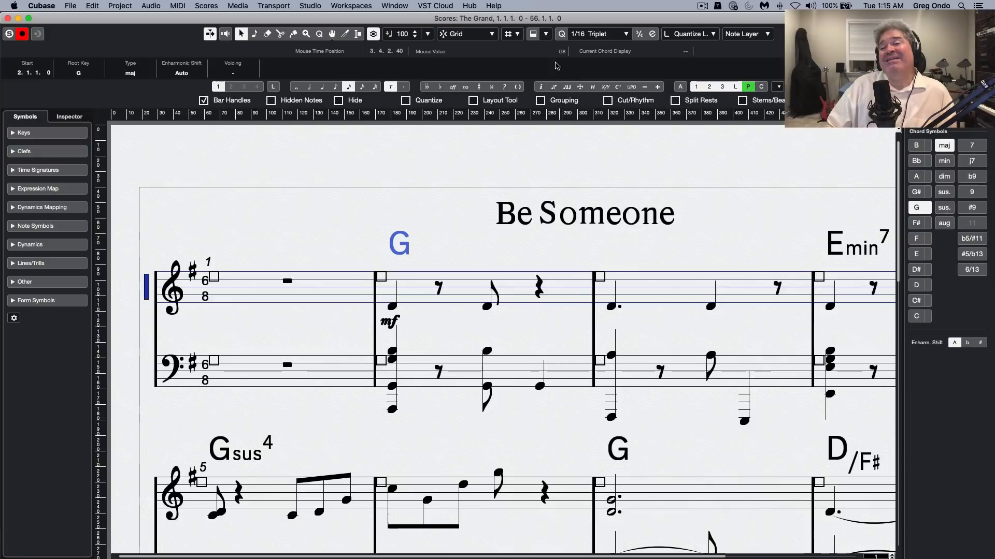
# Show the note overlay's velocity view above bar 3 and set the first treble note's velocity to 94
pyautogui.click(534, 34)
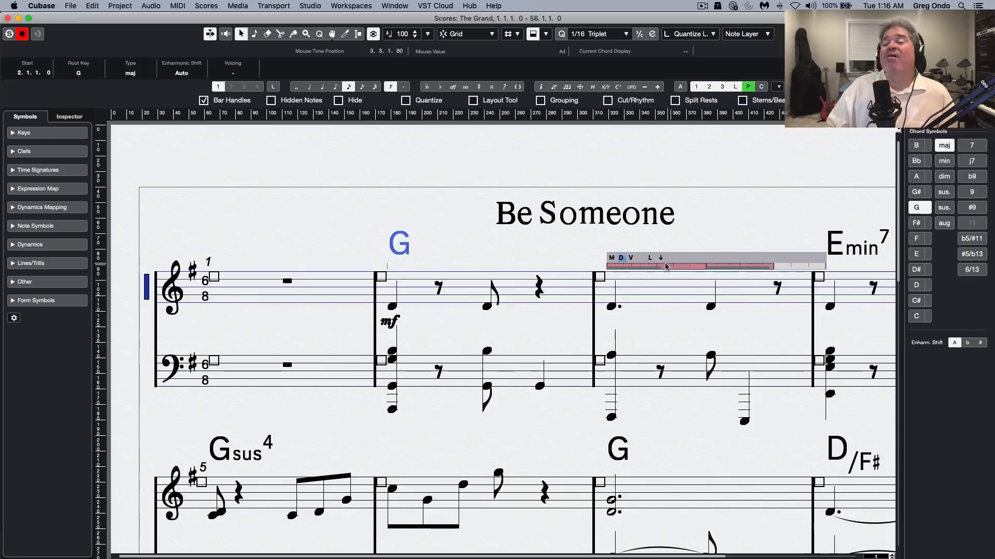
pyautogui.click(631, 259)
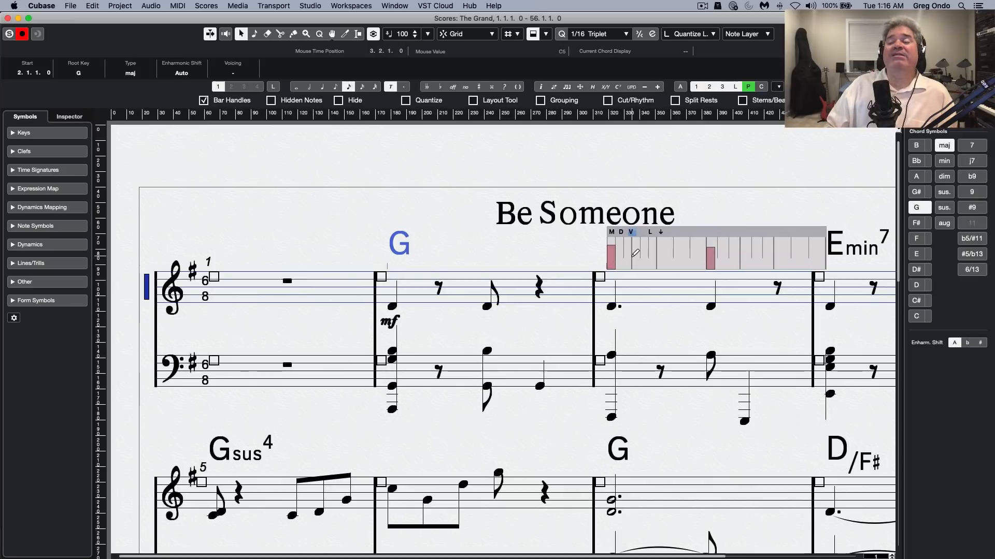
pyautogui.click(710, 249)
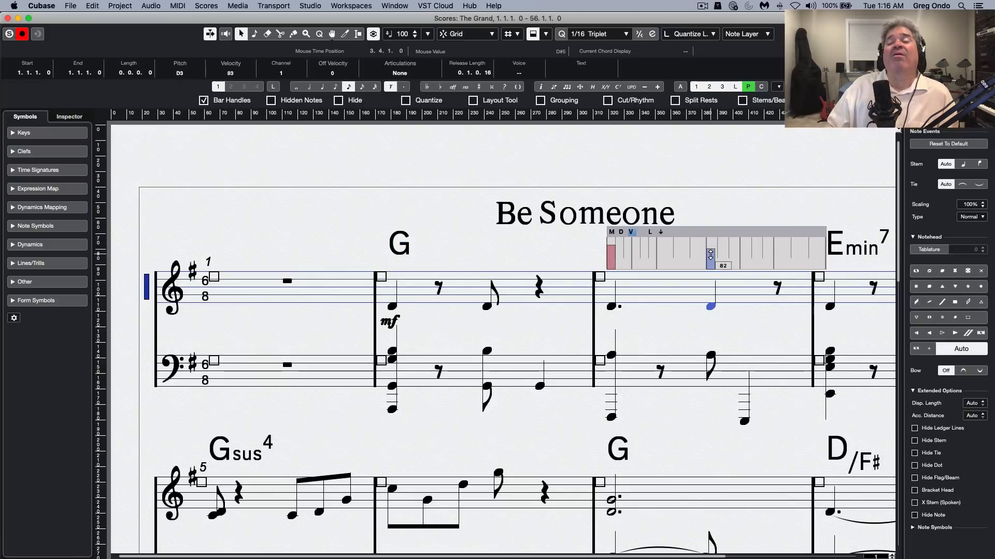
pyautogui.click(610, 253)
pyautogui.moveTo(609, 254)
pyautogui.mouseDown()
pyautogui.moveTo(613, 288)
pyautogui.moveTo(618, 250)
pyautogui.mouseUp()
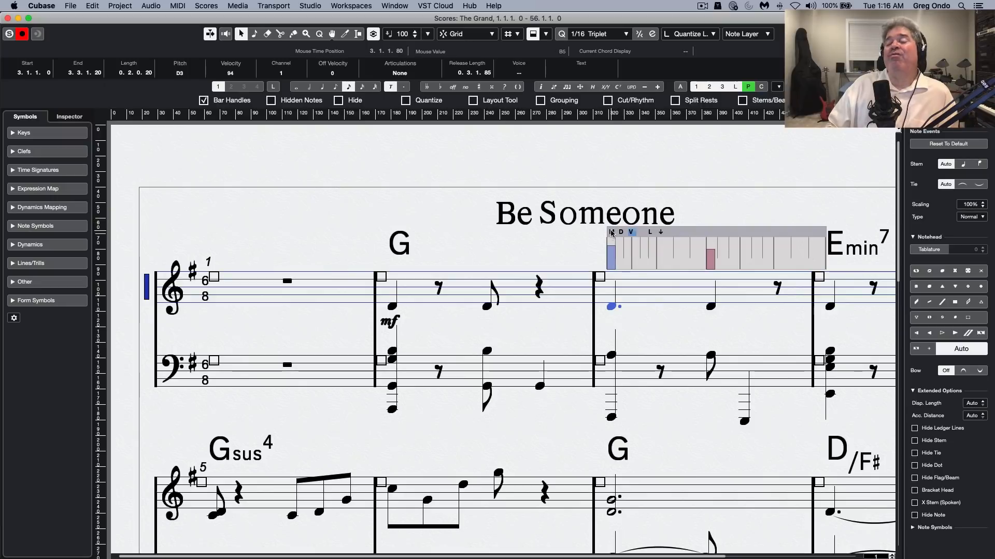
# In bar 3's overlay, lengthen the first treble note's MIDI length to 0.2.0.28 and extend the second note's display length to 0.3.0.0
pyautogui.click(610, 233)
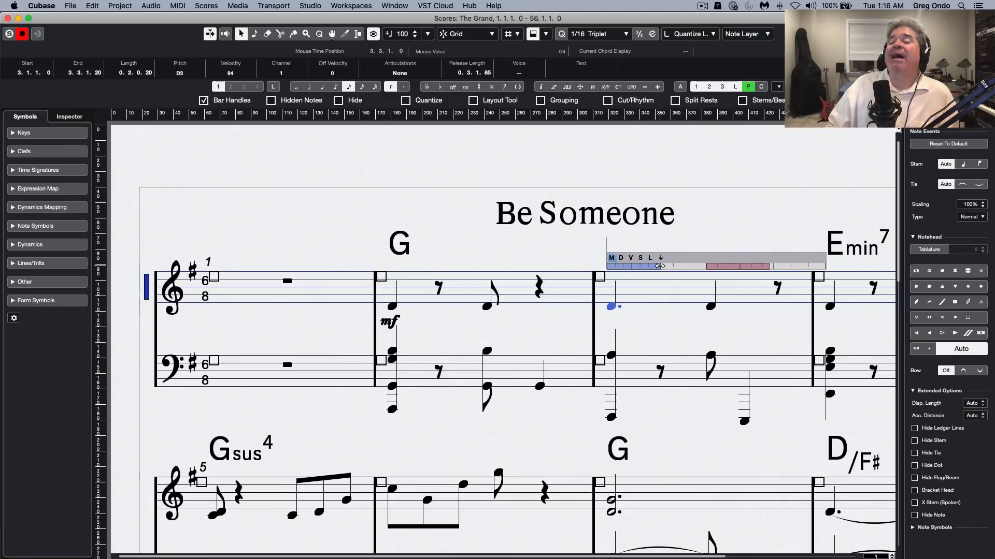
pyautogui.moveTo(659, 266)
pyautogui.mouseDown()
pyautogui.moveTo(688, 266)
pyautogui.moveTo(641, 266)
pyautogui.moveTo(662, 266)
pyautogui.mouseUp()
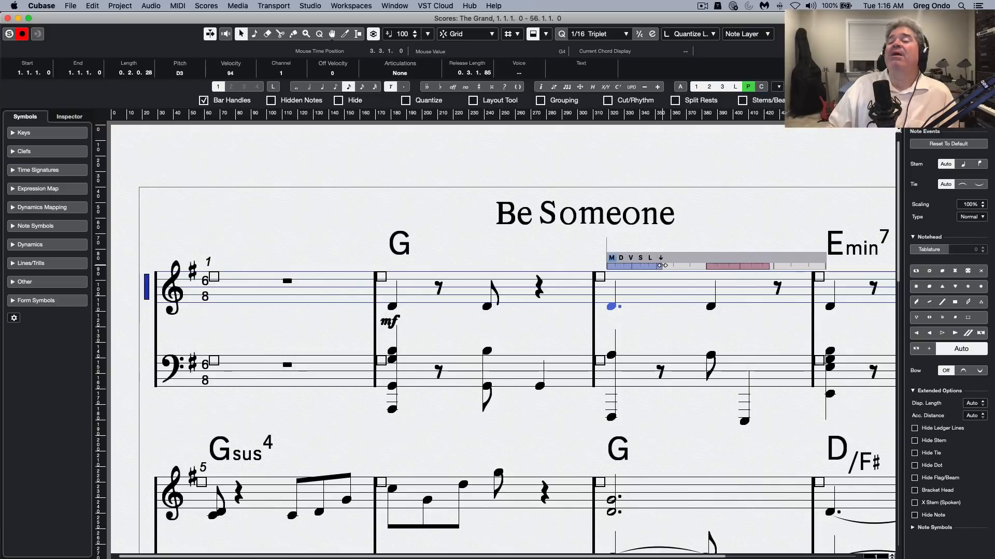
pyautogui.click(621, 257)
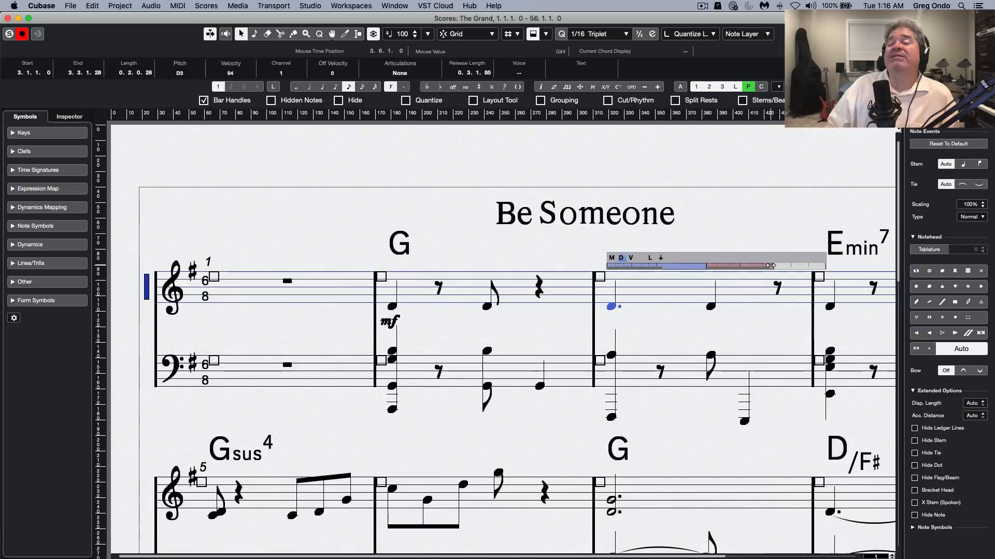
pyautogui.moveTo(771, 266); pyautogui.dragTo(819, 263)
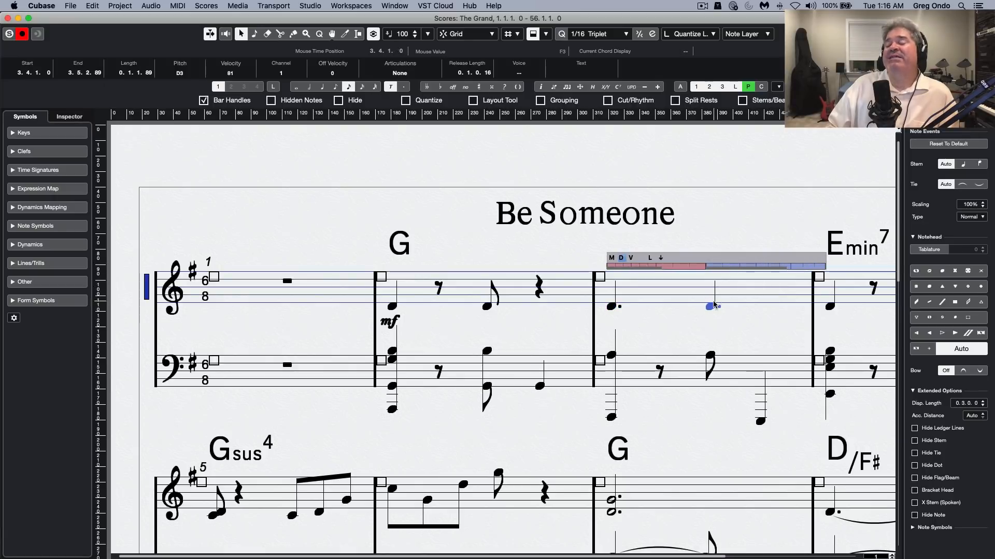
pyautogui.click(613, 258)
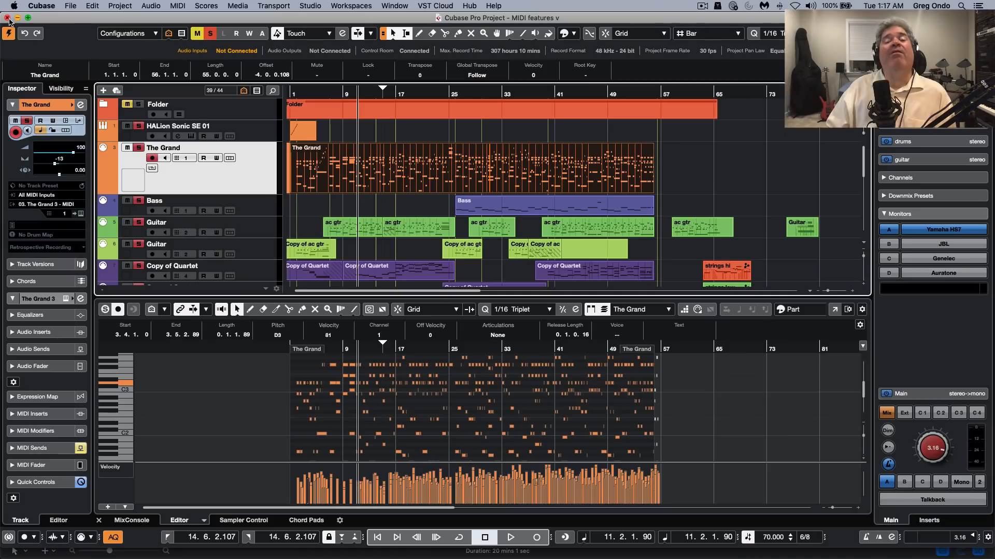
# Close the Score Editor, switch to the open project "sampler track go" and activate it
pyautogui.click(8, 18)
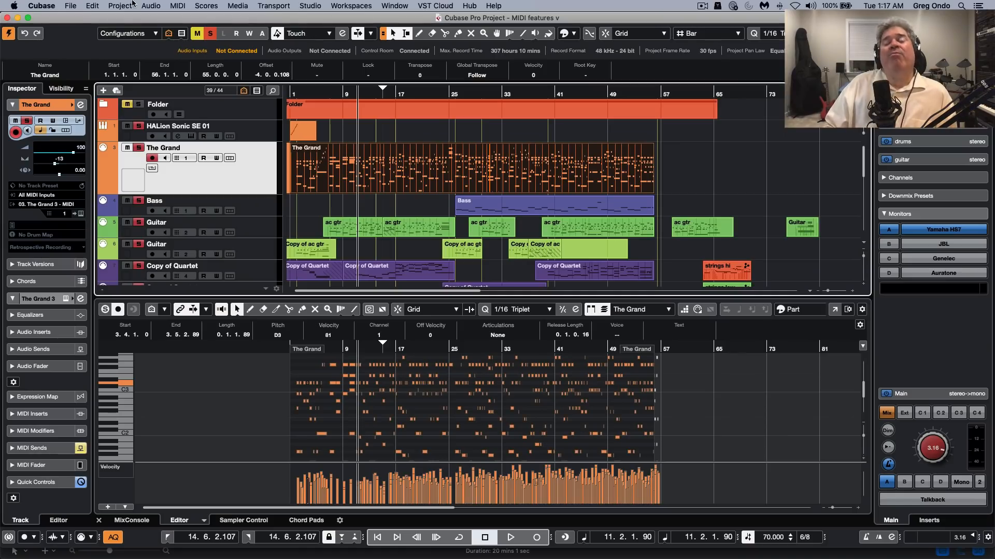
pyautogui.click(402, 8)
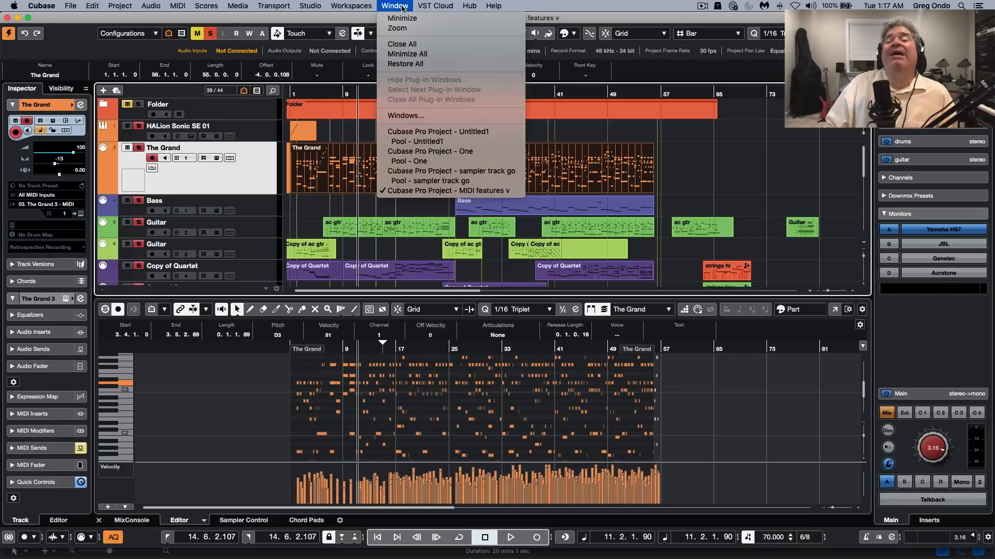
pyautogui.moveTo(373, 7)
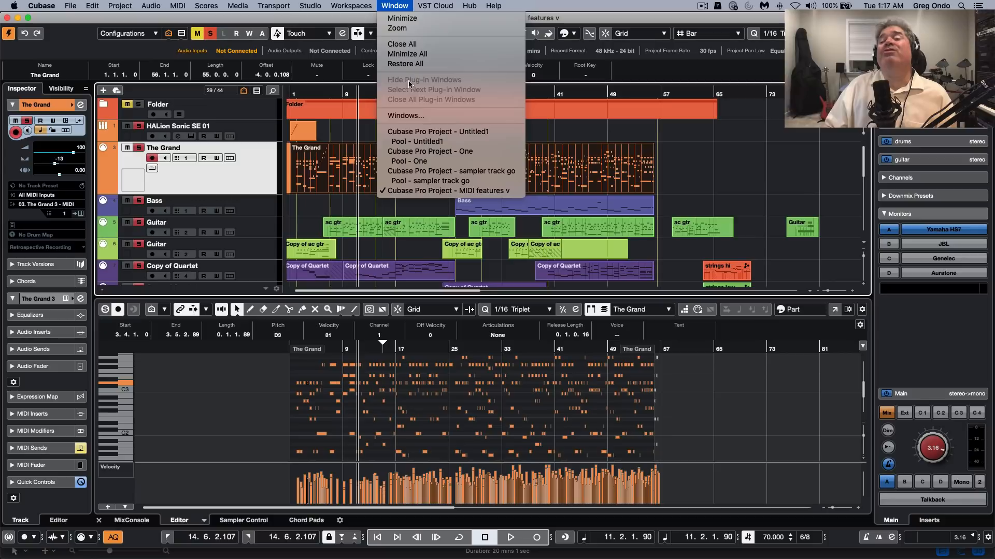
pyautogui.click(413, 170)
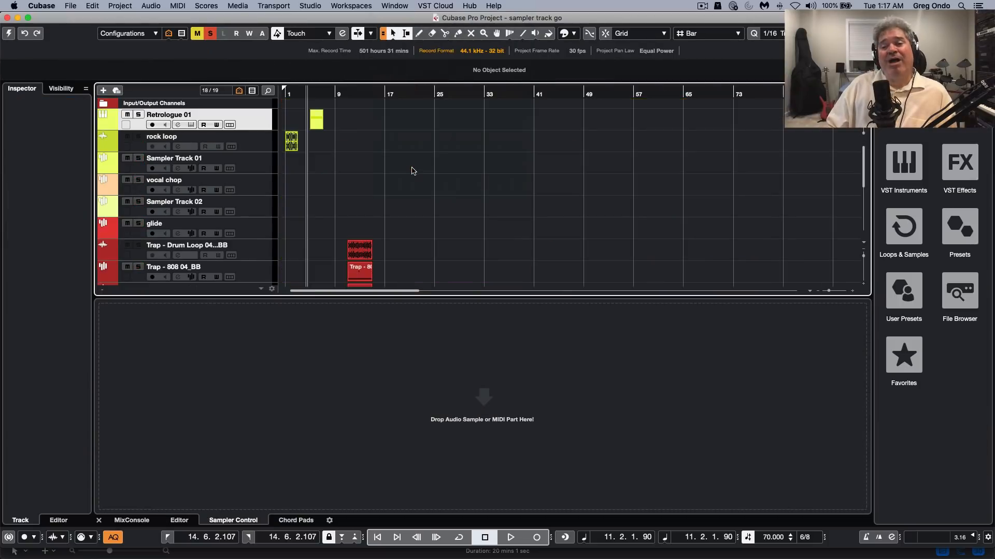
pyautogui.click(13, 34)
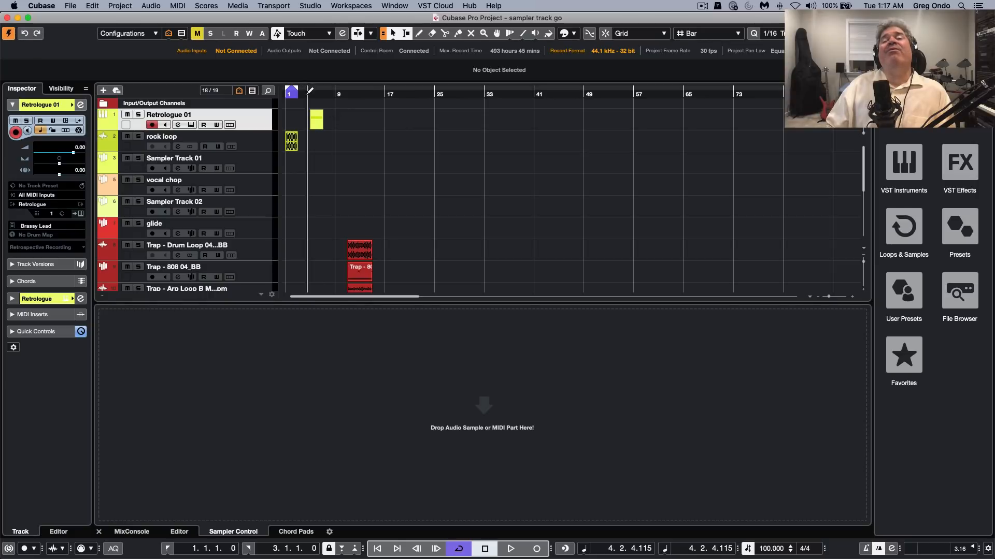
# Add one Sampler track with the default name directly below the rock loop track
pyautogui.click(235, 144)
pyautogui.rightClick(235, 144)
pyautogui.moveTo(259, 147)
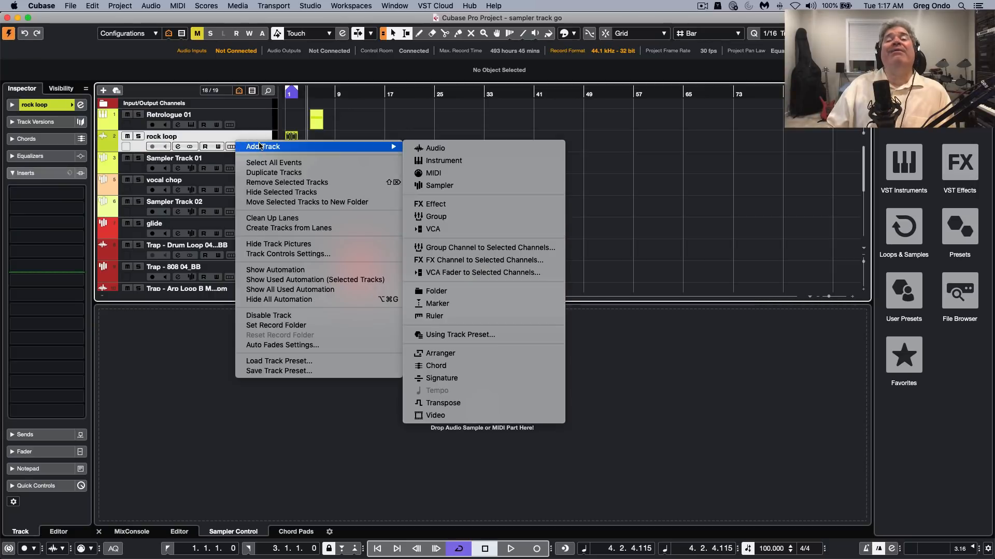
pyautogui.click(491, 186)
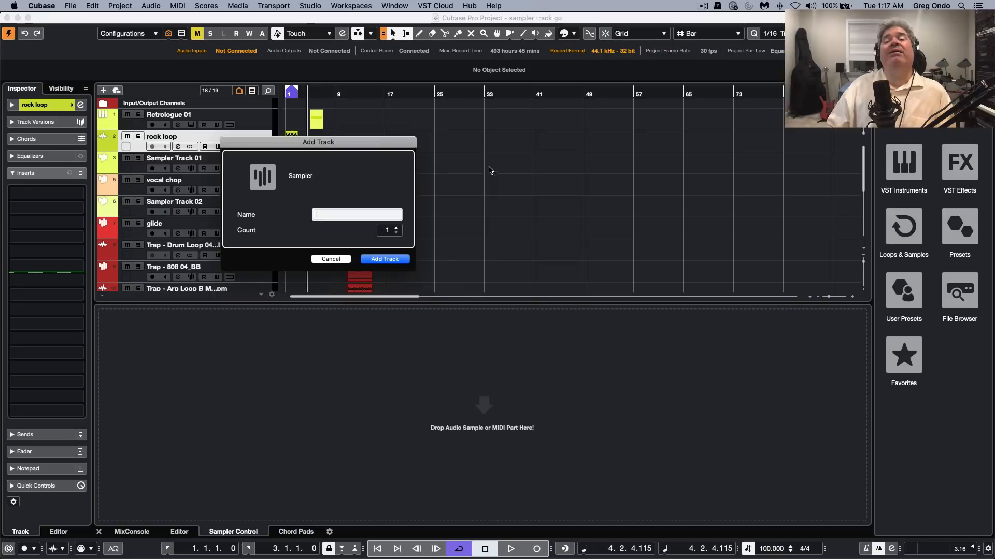
pyautogui.click(385, 259)
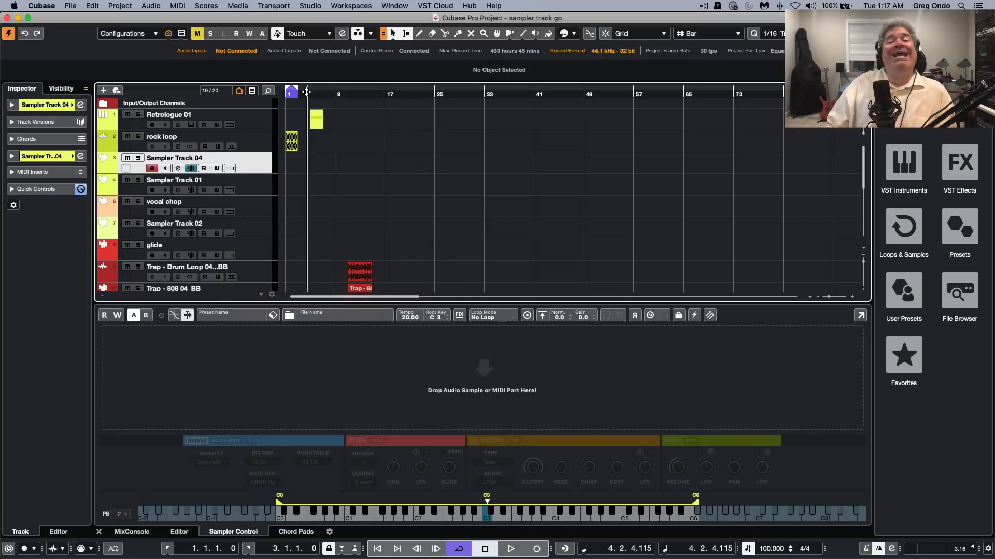
# Turn the Retrologue 01 MIDI part at bar 5 into a sample on a new sampler track
pyautogui.moveTo(312, 94); pyautogui.dragTo(270, 115)
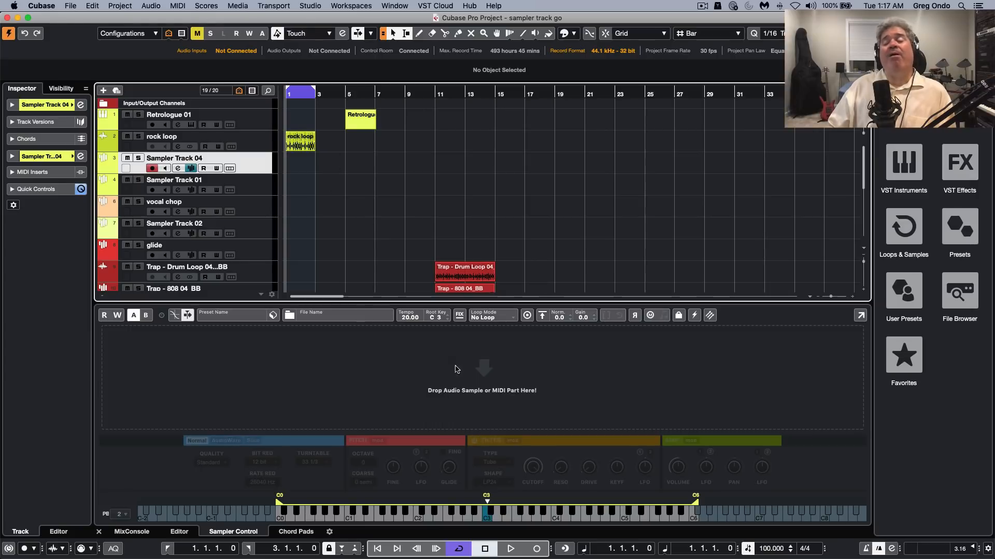
pyautogui.click(361, 127)
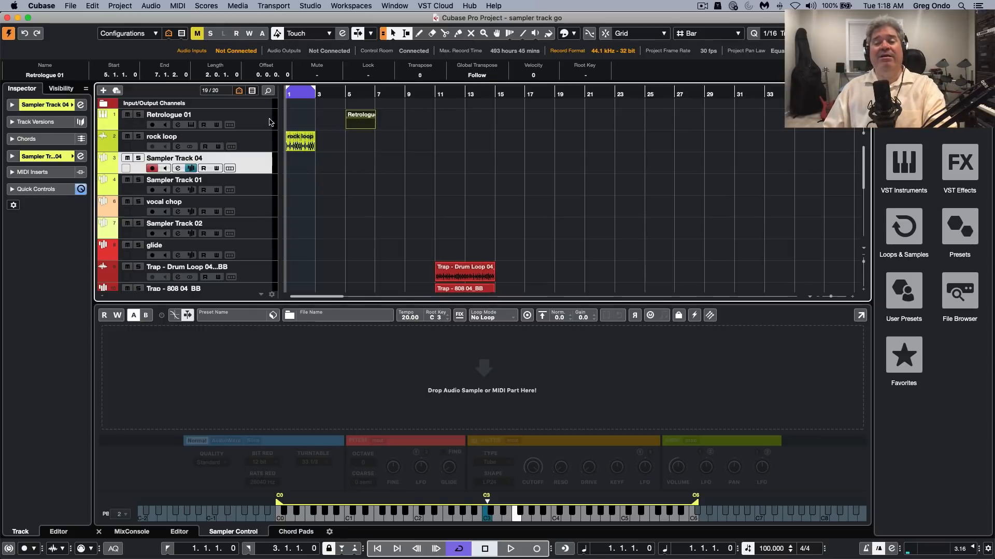
pyautogui.click(244, 118)
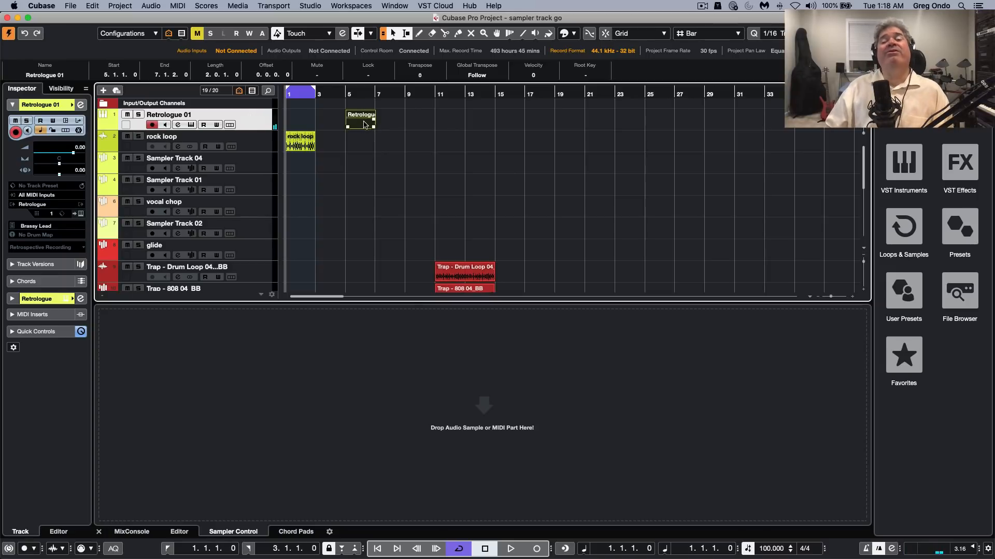
pyautogui.moveTo(364, 123); pyautogui.dragTo(486, 433)
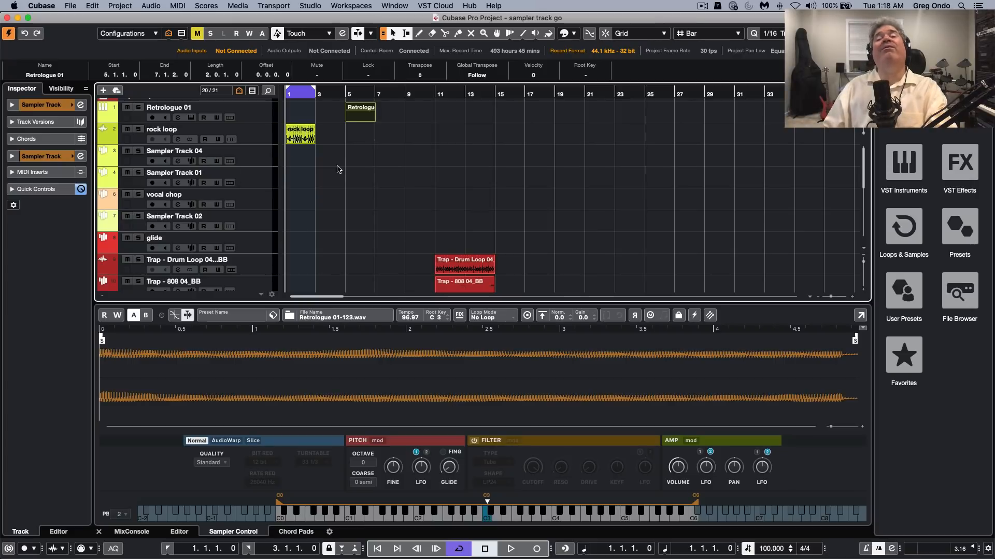
# Normalize the Retrologue sample and select its range from about 2 to 3.35 seconds
pyautogui.scroll(-6, 248, 182)
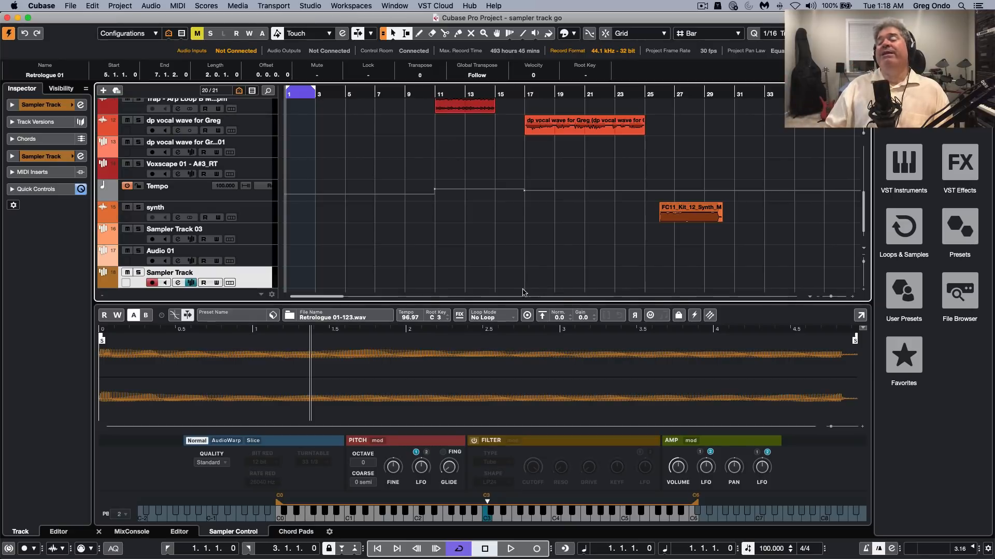
pyautogui.click(544, 317)
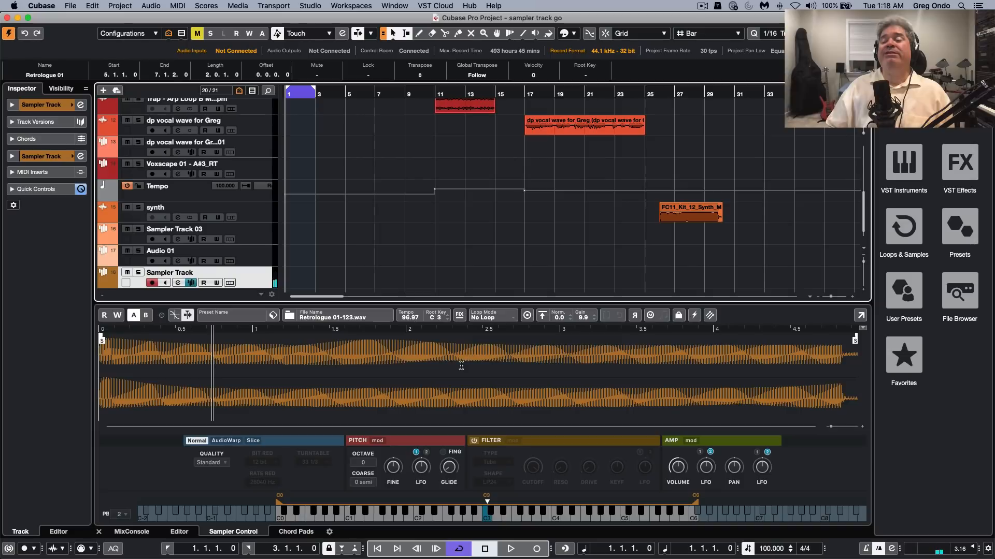
pyautogui.moveTo(449, 372); pyautogui.dragTo(617, 389)
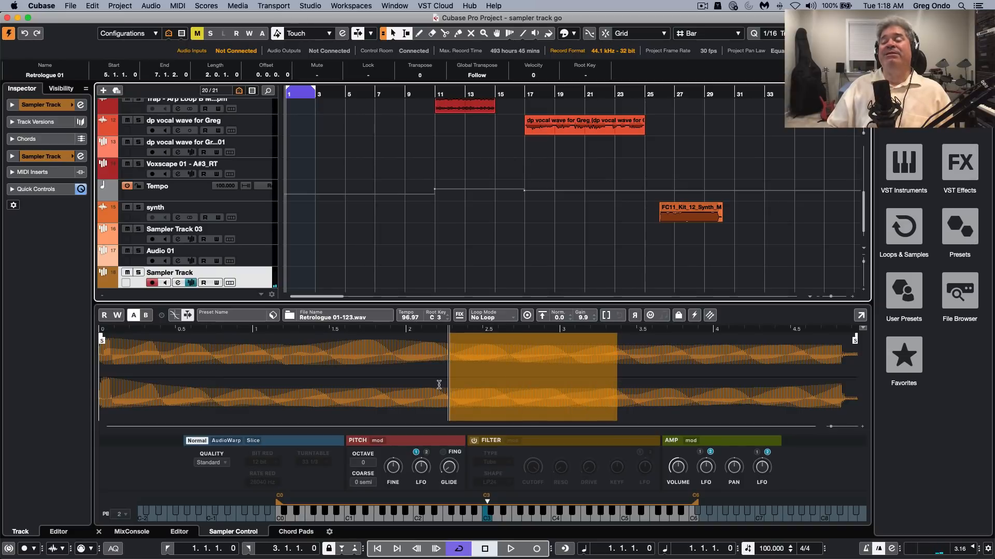
pyautogui.moveTo(400, 375); pyautogui.dragTo(613, 379)
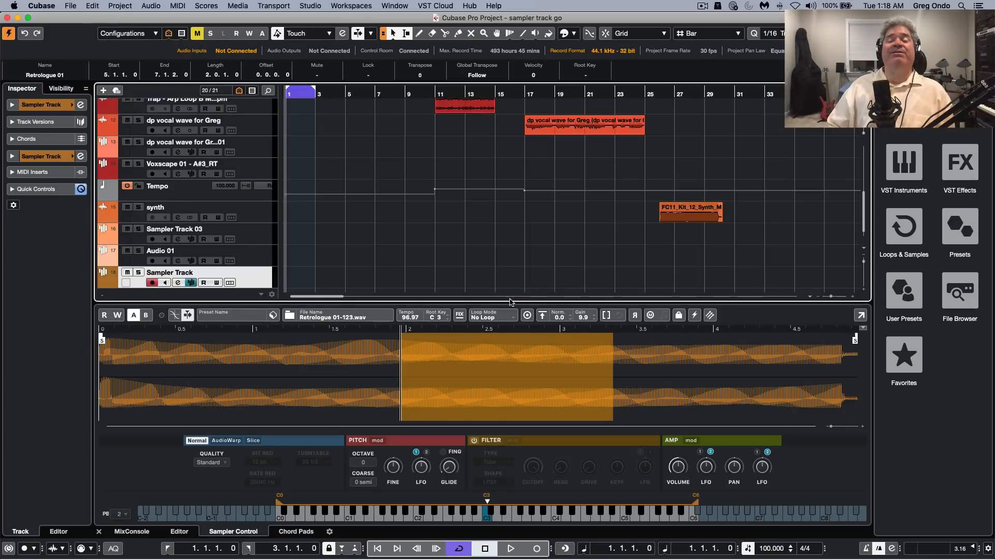
# Load the rock loop audio event at bar 1 into Sampler Track 04
pyautogui.scroll(10, 350, 213)
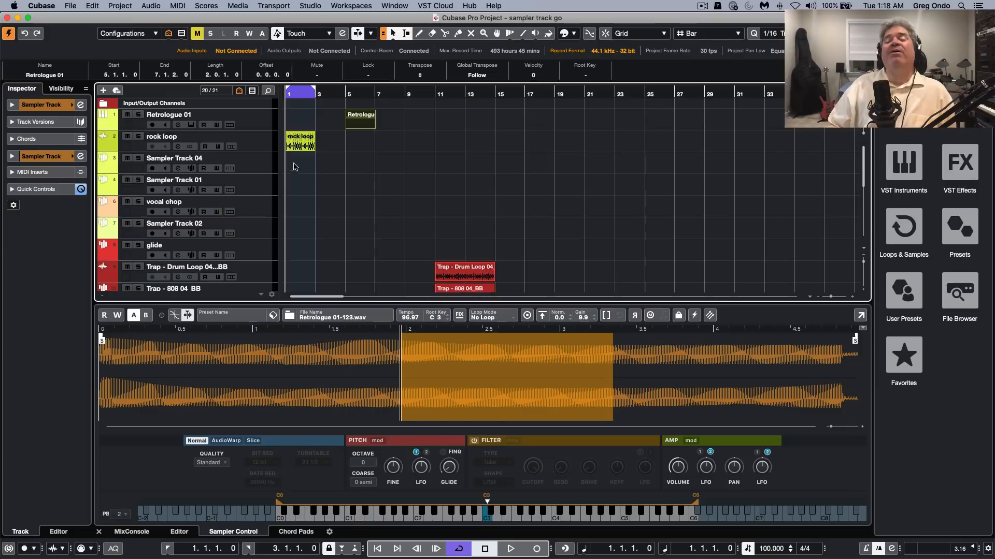
pyautogui.click(270, 155)
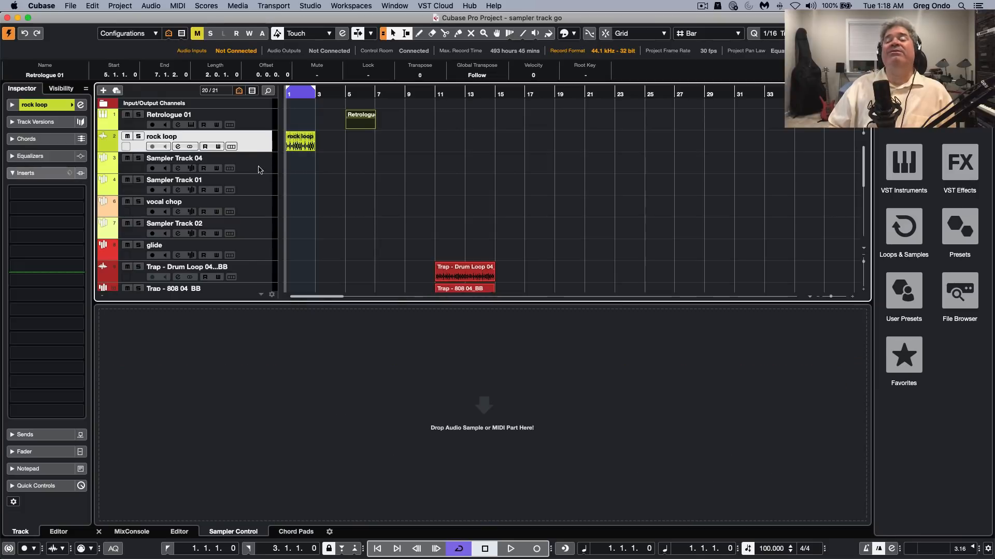
pyautogui.click(293, 145)
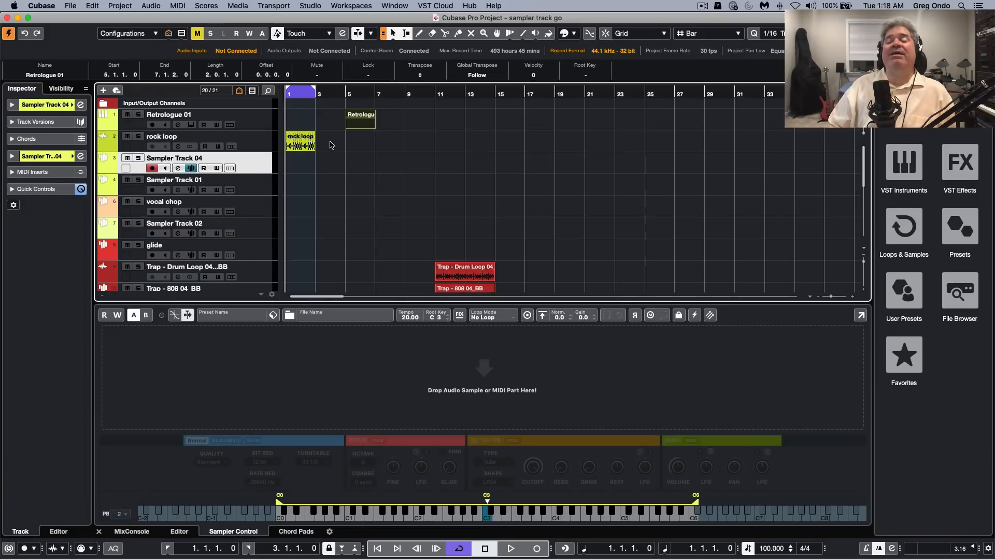
pyautogui.moveTo(312, 148); pyautogui.dragTo(456, 365)
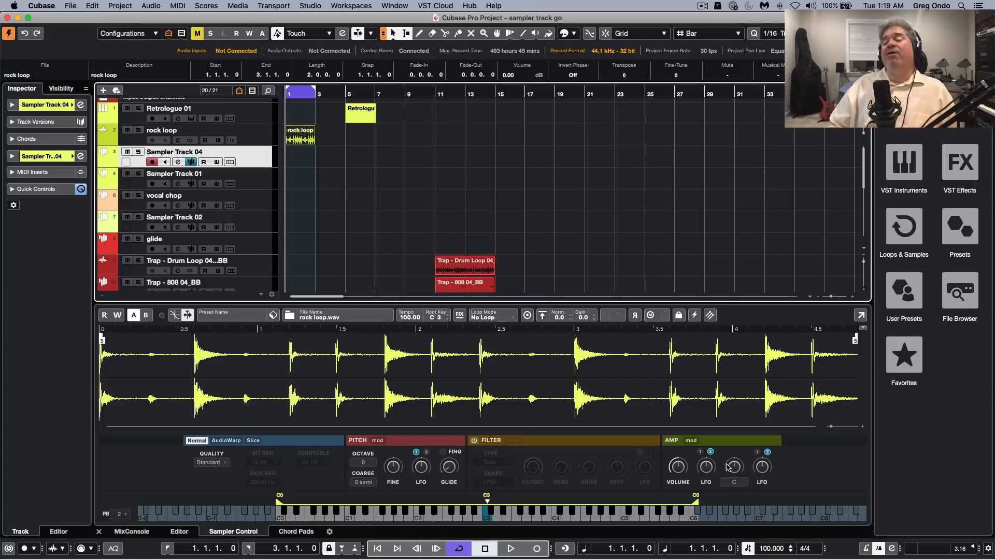
# Set the rock loop sample's playback quality to Best and switch its playback to AudioWarp mode
pyautogui.click(216, 463)
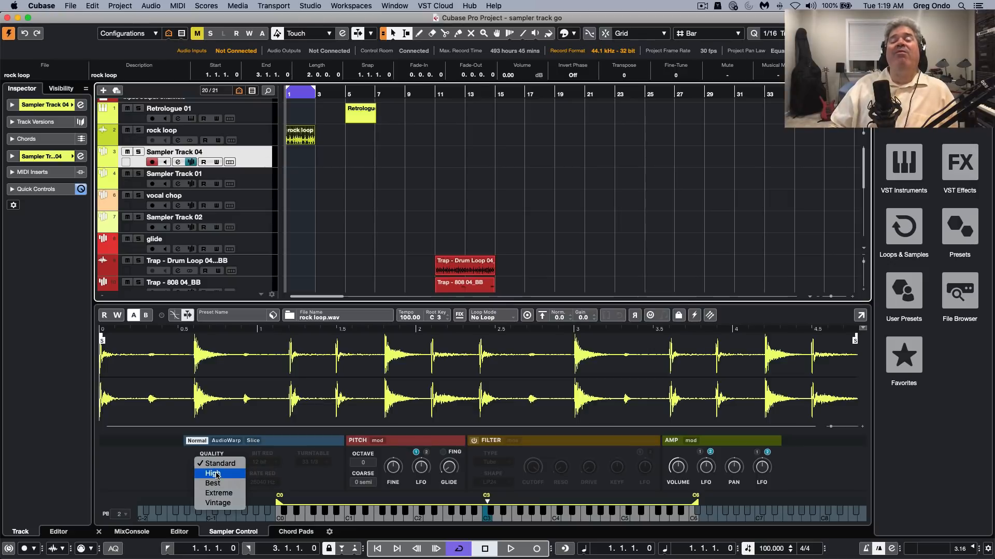
pyautogui.click(239, 488)
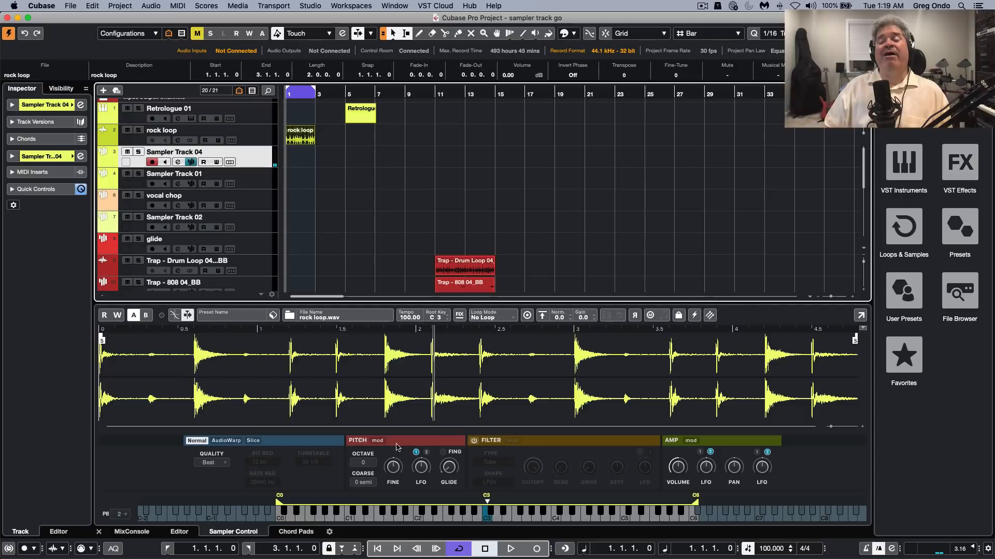
pyautogui.click(227, 441)
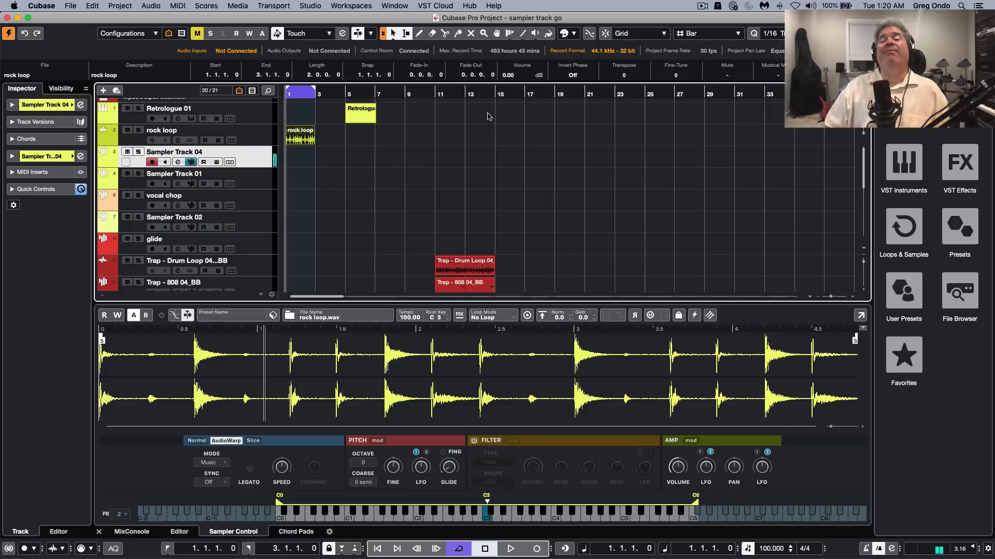
# Move the Retrologue 01 part to start at 10.3.4.70 and switch the rock loop sample to Slice playback in Transient mode
pyautogui.moveTo(362, 119); pyautogui.dragTo(442, 122)
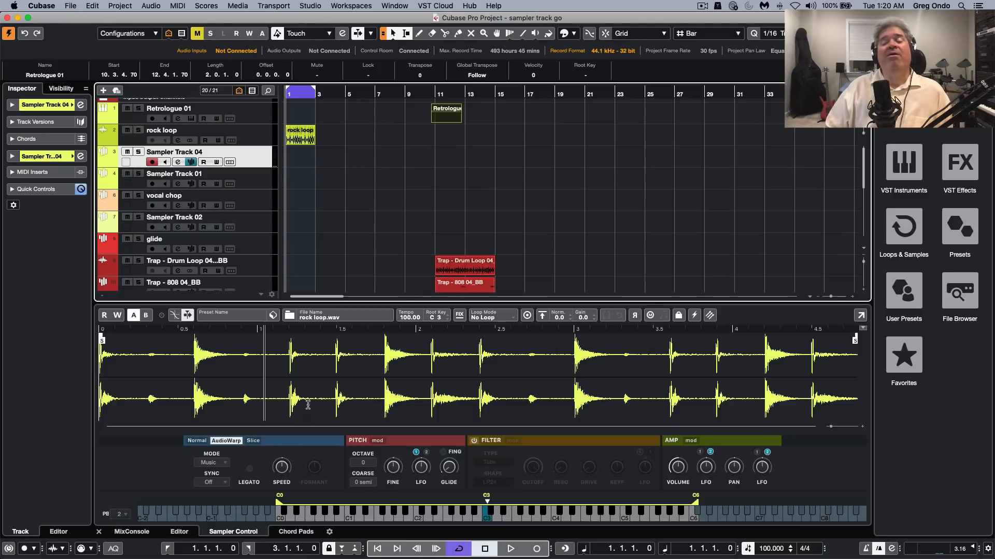
pyautogui.click(254, 441)
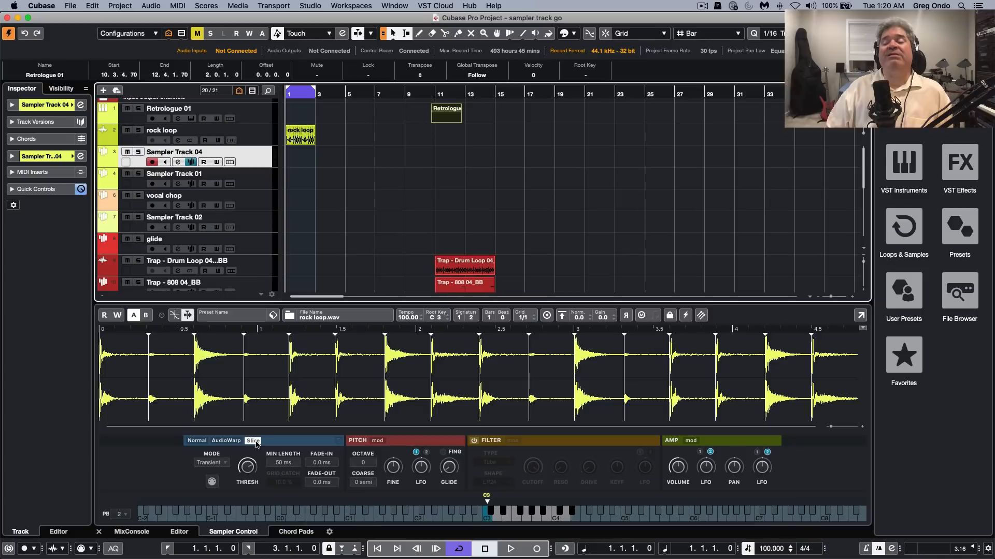
pyautogui.click(204, 463)
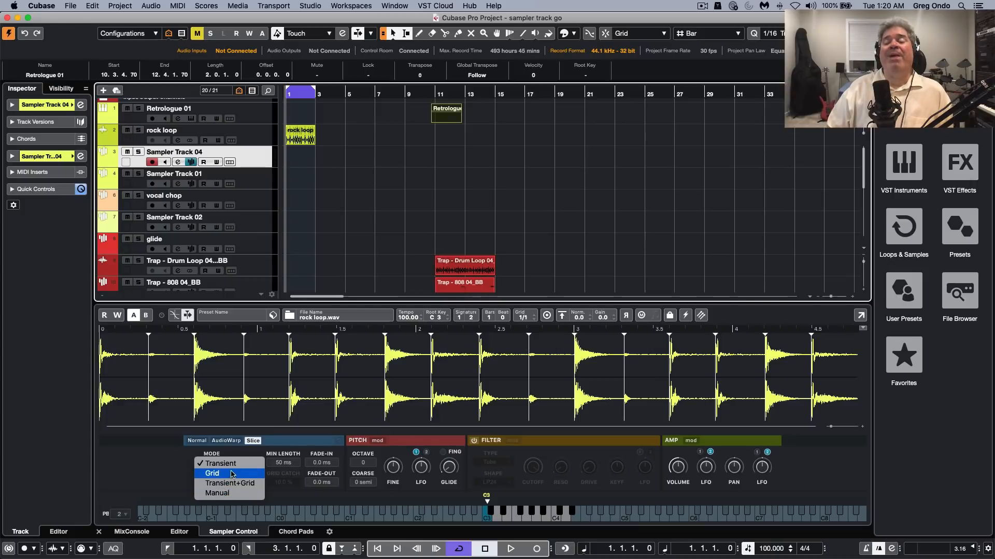
pyautogui.press('Return')
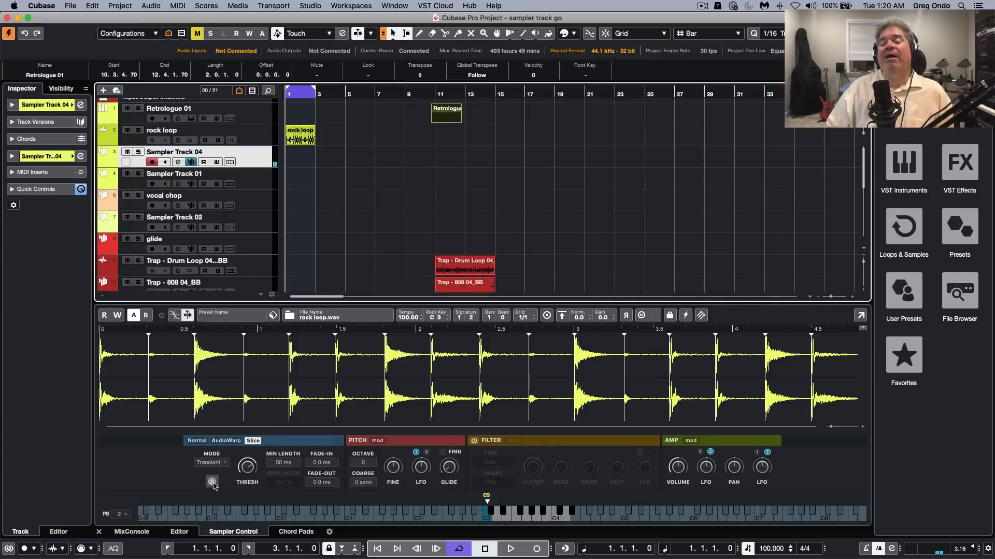
# Export the slices' MIDI phrase onto Sampler Track 04 and align the part to start at 3.1.1.0
pyautogui.moveTo(283, 420); pyautogui.dragTo(331, 150)
pyautogui.click(318, 149)
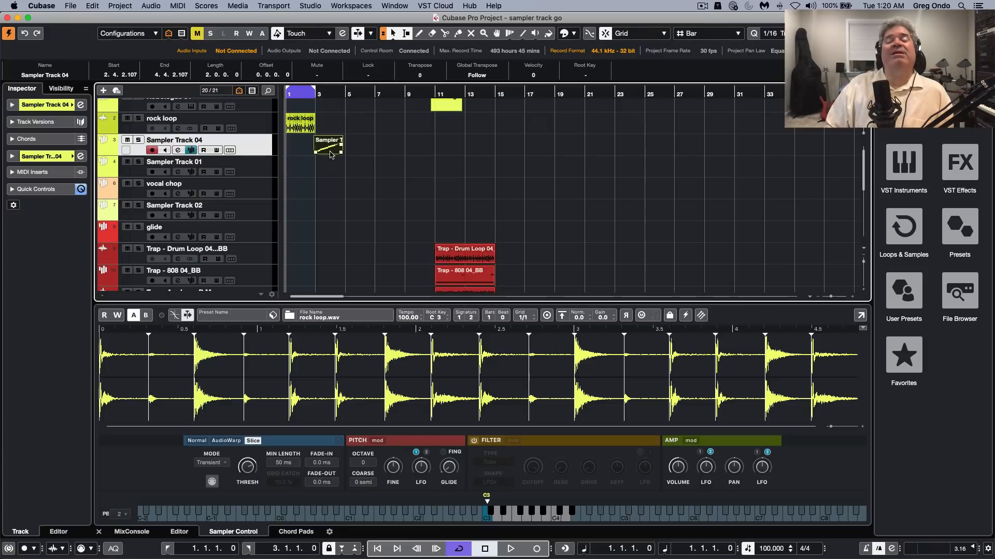
pyautogui.moveTo(331, 152); pyautogui.dragTo(327, 154)
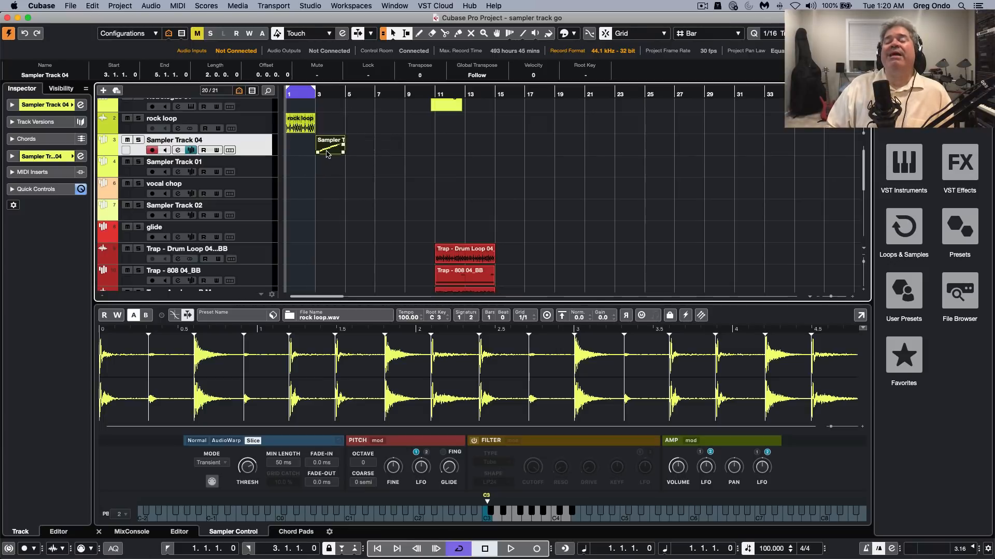
# Open the Sampler Track 04 part in the Key Editor, turn off cycle and play the slices from just before bar 3
pyautogui.doubleClick(326, 153)
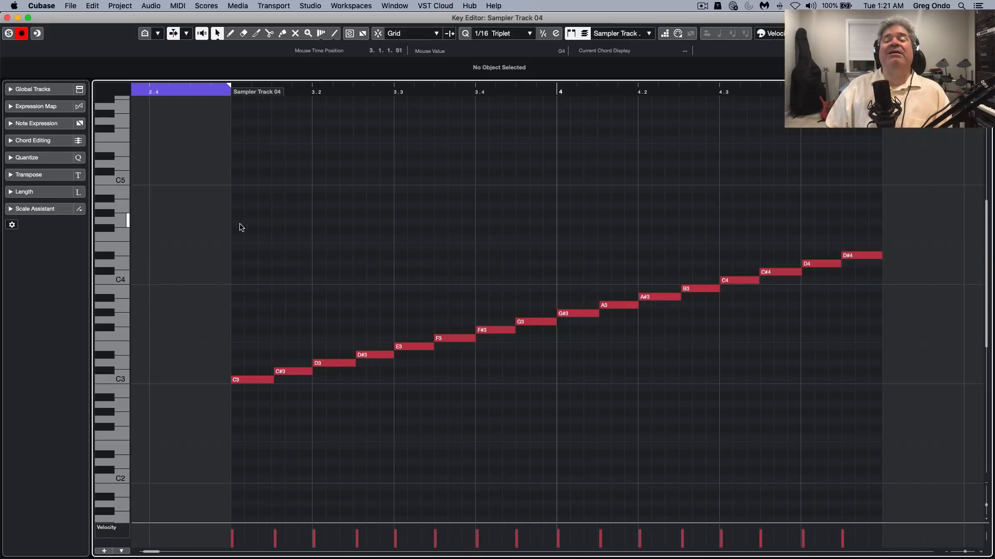
pyautogui.press('g')
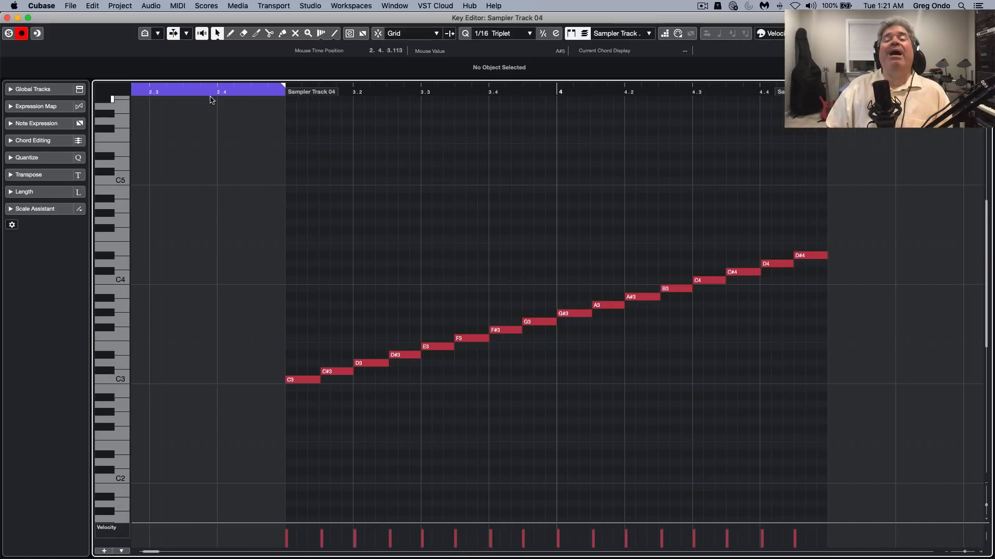
pyautogui.click(275, 89)
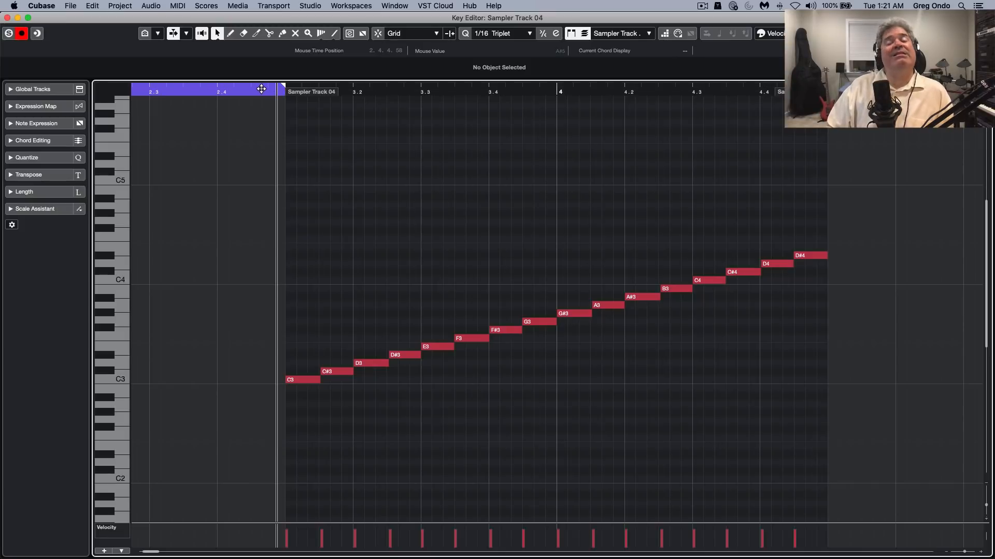
pyautogui.click(258, 88)
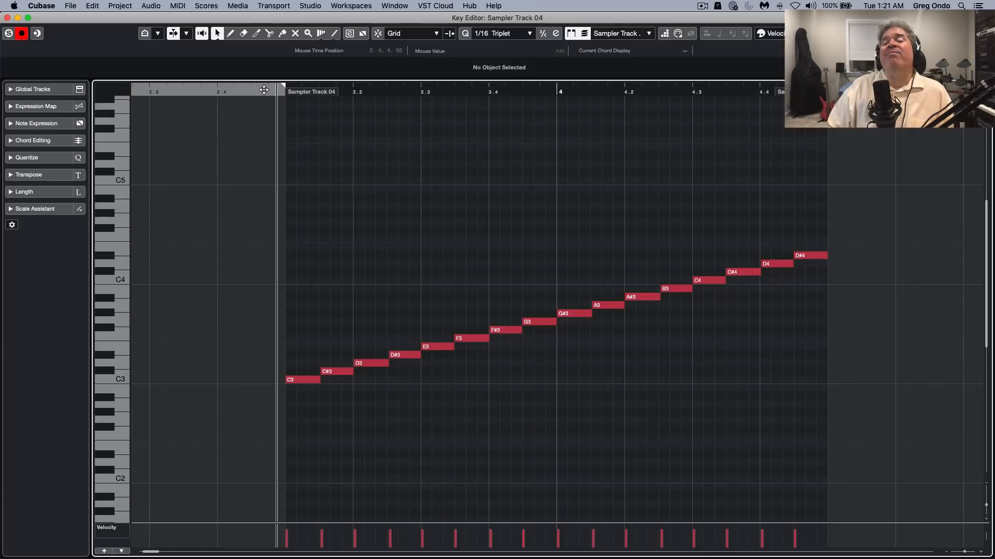
pyautogui.press('space')
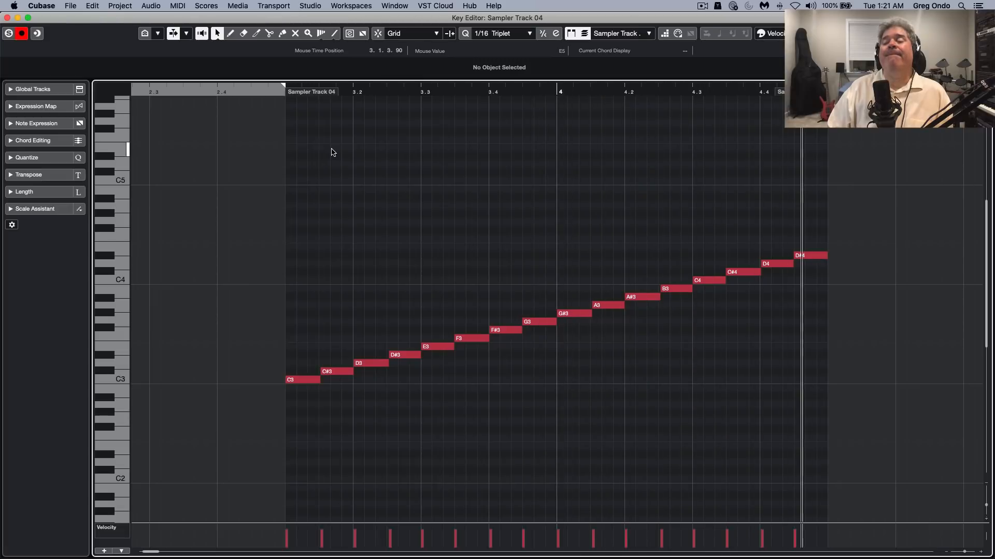
pyautogui.press('space')
# Raise the part's first note to D3 and lower its third note to C3
pyautogui.click(297, 381)
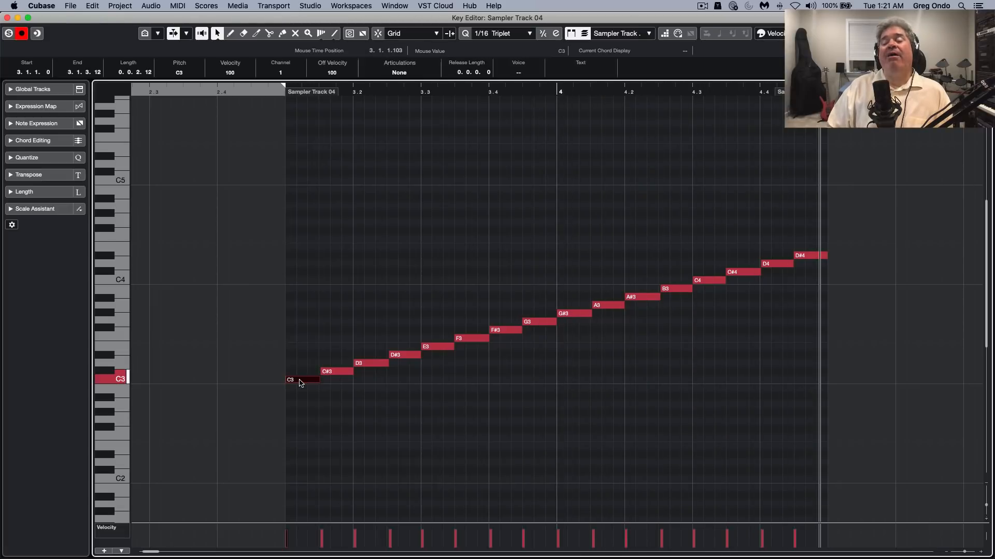
pyautogui.press('Up')
pyautogui.press('Up')
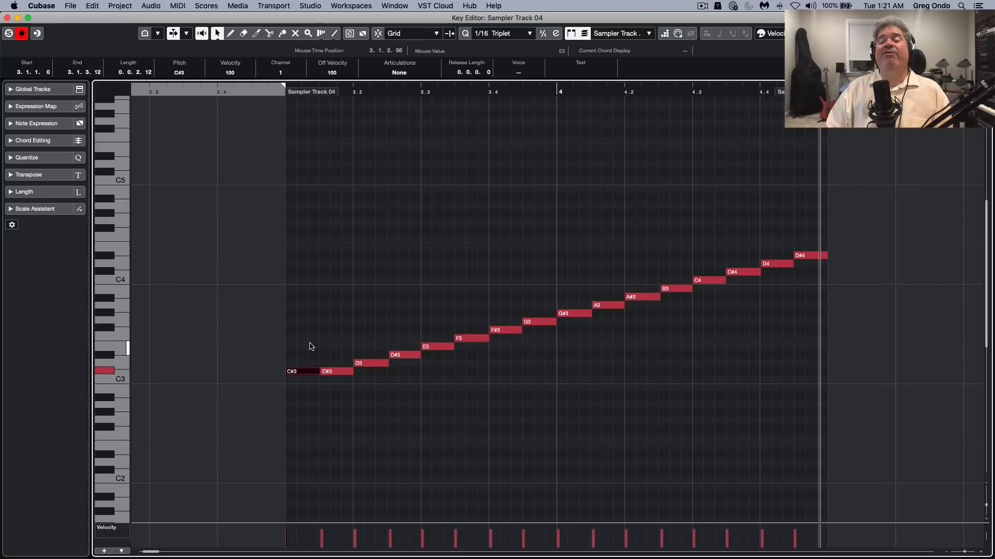
pyautogui.press('Right')
pyautogui.press('Right')
pyautogui.press('Down')
pyautogui.press('Down')
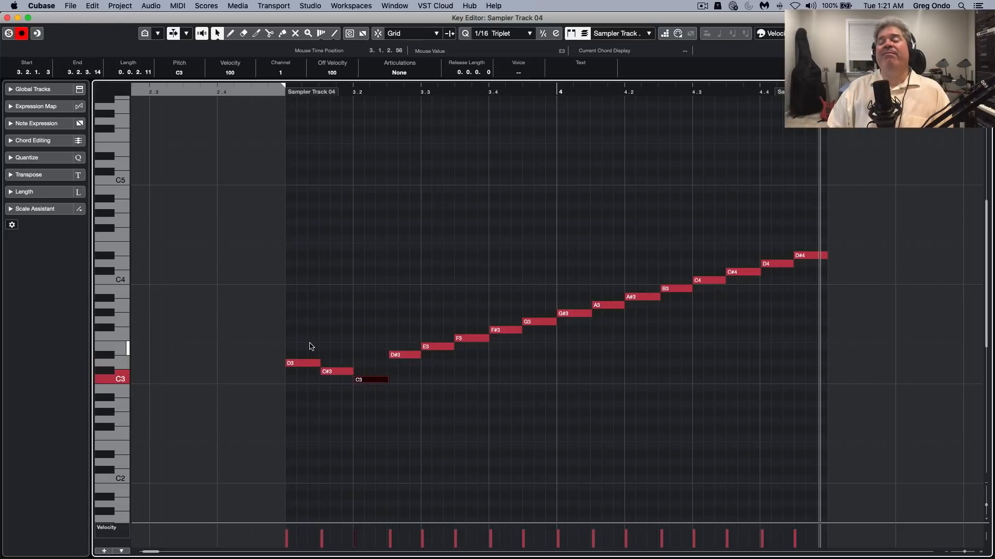
# Raise the fifth note to G#3 and lower the seventh note to D#3
pyautogui.press('Right')
pyautogui.press('Right')
pyautogui.press('Up')
pyautogui.press('Up')
pyautogui.press('Up')
pyautogui.press('Up')
pyautogui.press('Right')
pyautogui.press('Right')
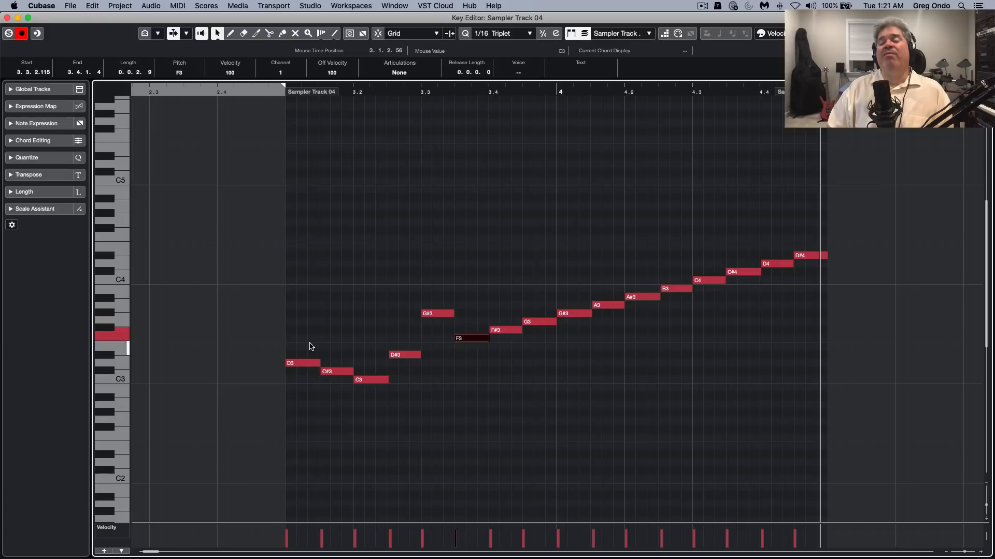
pyautogui.press('Down')
# Raise the eighth note to A#3 and lower the tenth note to G3
pyautogui.press('Down')
pyautogui.press('Down')
pyautogui.press('Right')
pyautogui.press('Up')
pyautogui.press('Up')
pyautogui.press('Up')
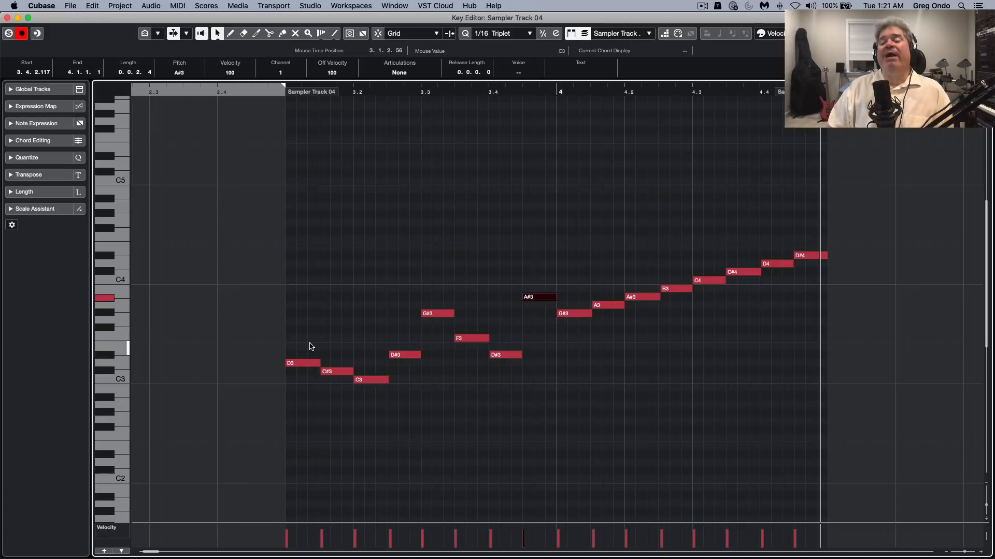
pyautogui.press('Right')
pyautogui.press('Right')
pyautogui.press('Down')
# Lower the fourteenth note to B3 and the fifteenth note, just after beat 4.4, to A3
pyautogui.press('Down')
# Raise the twelfth note, just before beat 4.3, to D#4
pyautogui.press('Right')
pyautogui.press('Right')
pyautogui.press('Up')
pyautogui.press('Up')
pyautogui.press('Up')
pyautogui.press('Up')
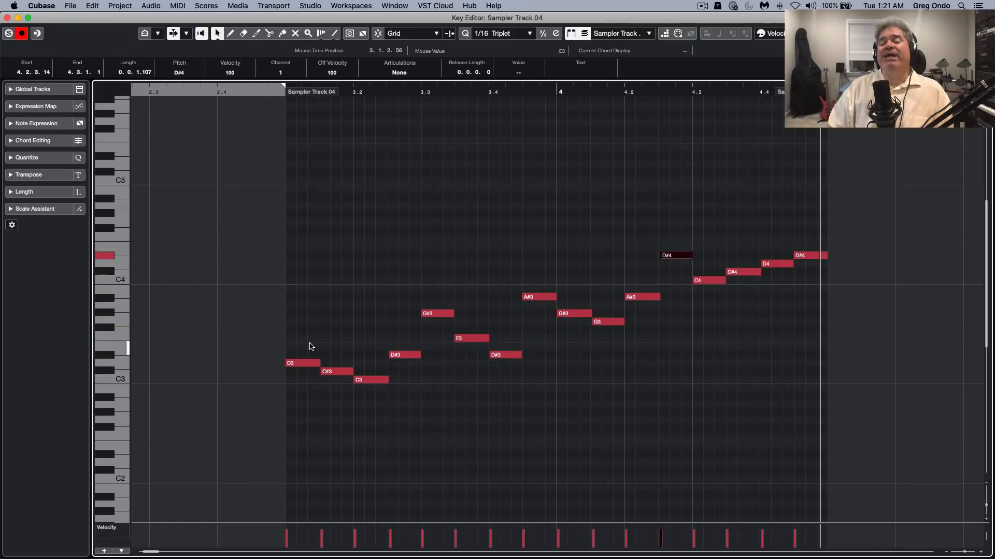
pyautogui.press('Right')
pyautogui.press('Right')
pyautogui.press('Down')
pyautogui.press('Down')
pyautogui.press('Right')
pyautogui.press('Down')
pyautogui.press('Down')
pyautogui.press('Down')
pyautogui.press('Down')
pyautogui.press('Down')
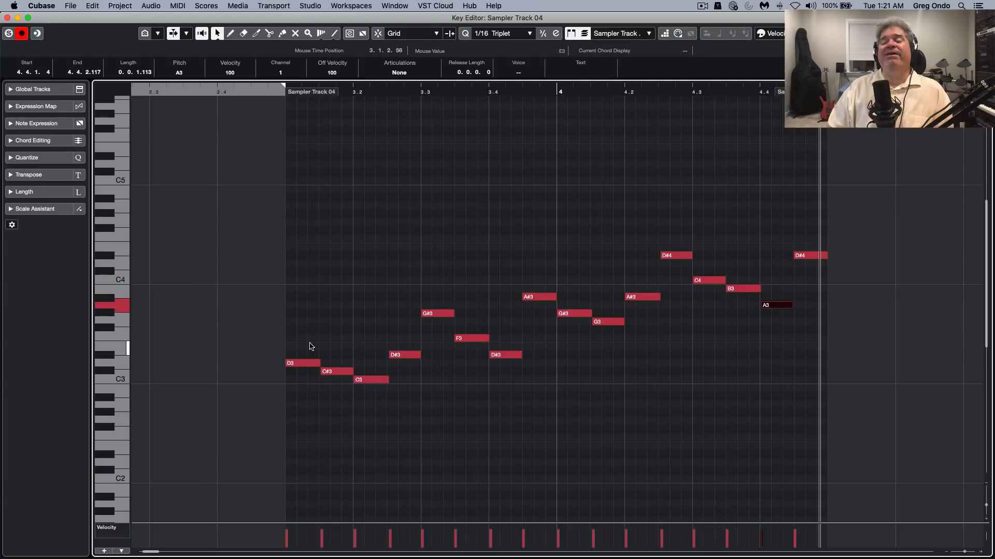
# Play the rearranged part from between beats 2.3 and 2.4, stop playback, and close the Key Editor
pyautogui.scroll(-1, 311, 347)
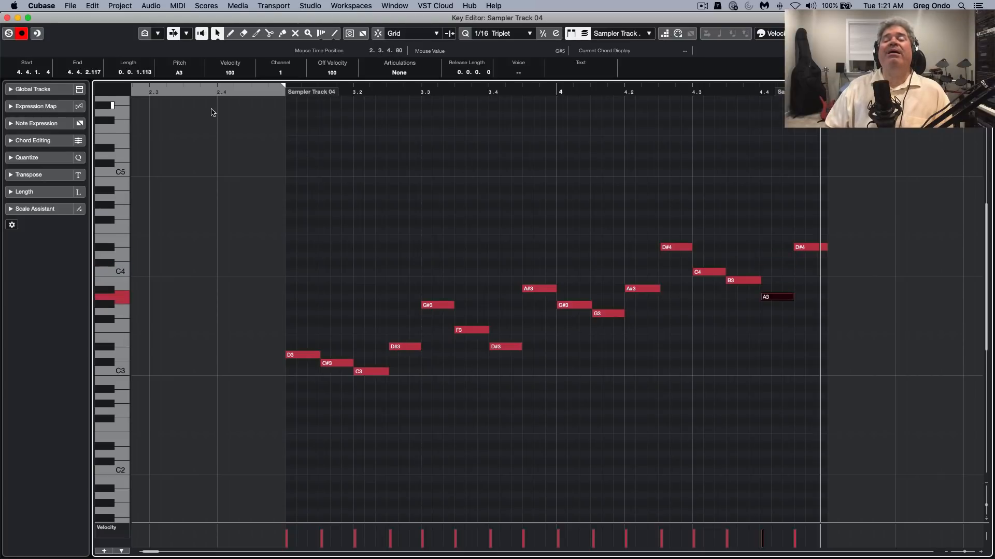
pyautogui.click(178, 92)
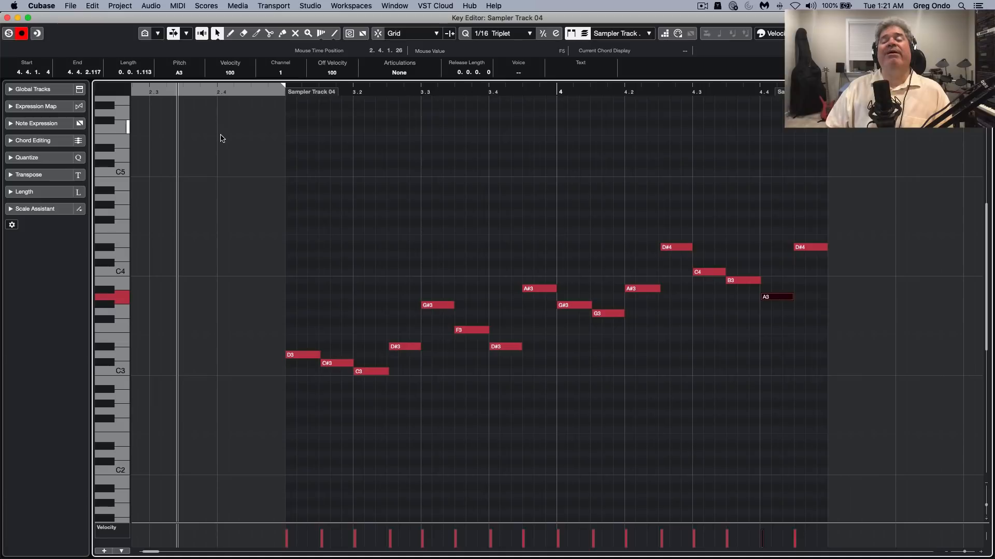
pyautogui.press('space')
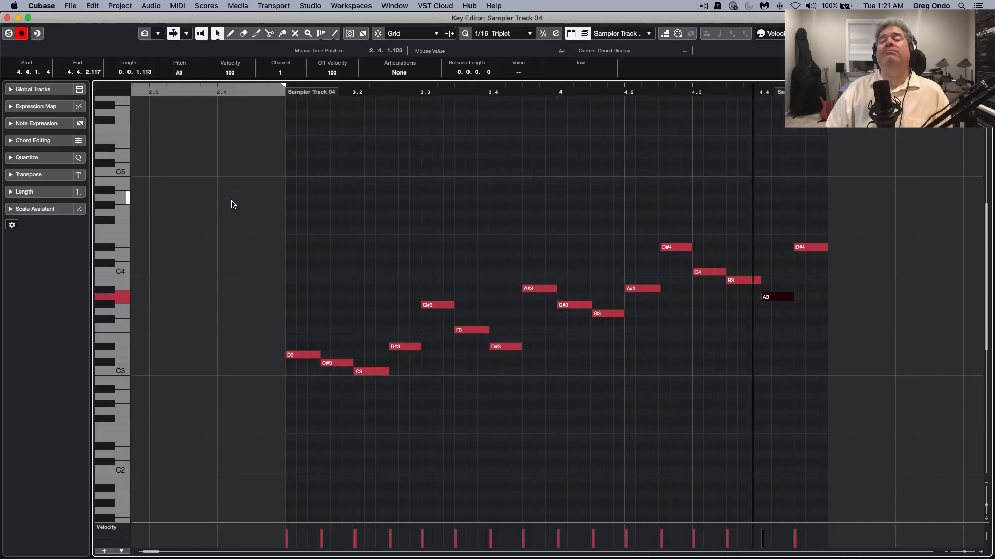
pyautogui.press('space')
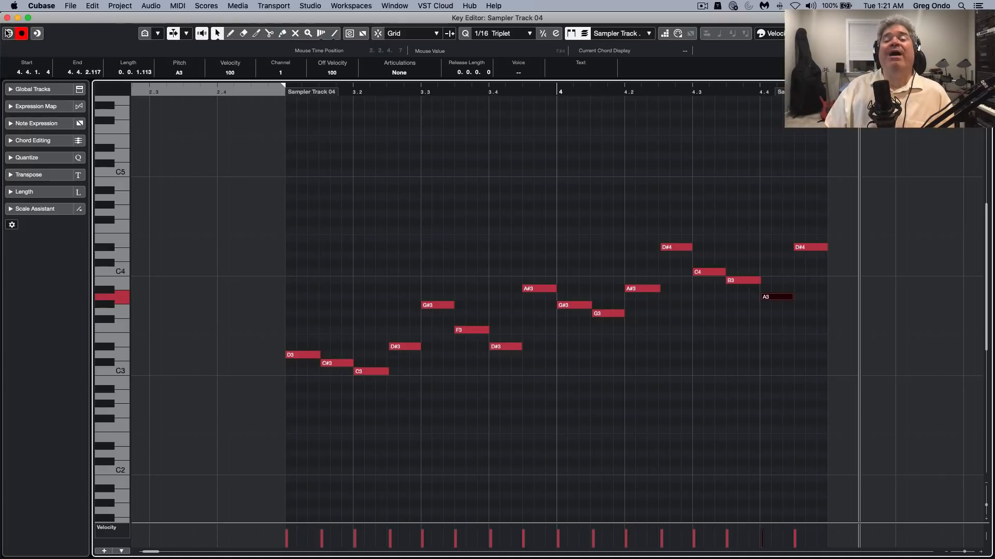
pyautogui.click(7, 19)
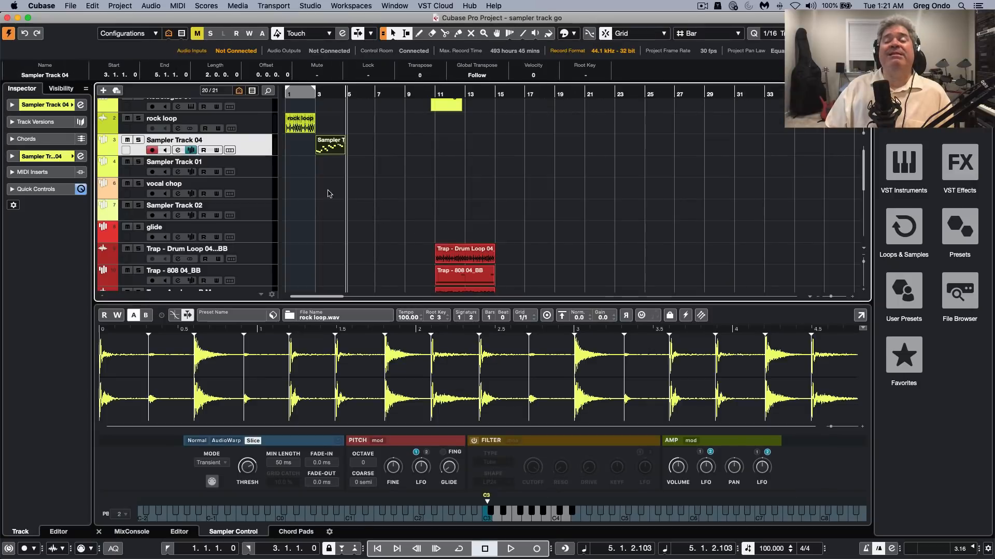
# Select the vocal chop track and switch its Sampler Control to setting B with the manual slices
pyautogui.click(238, 194)
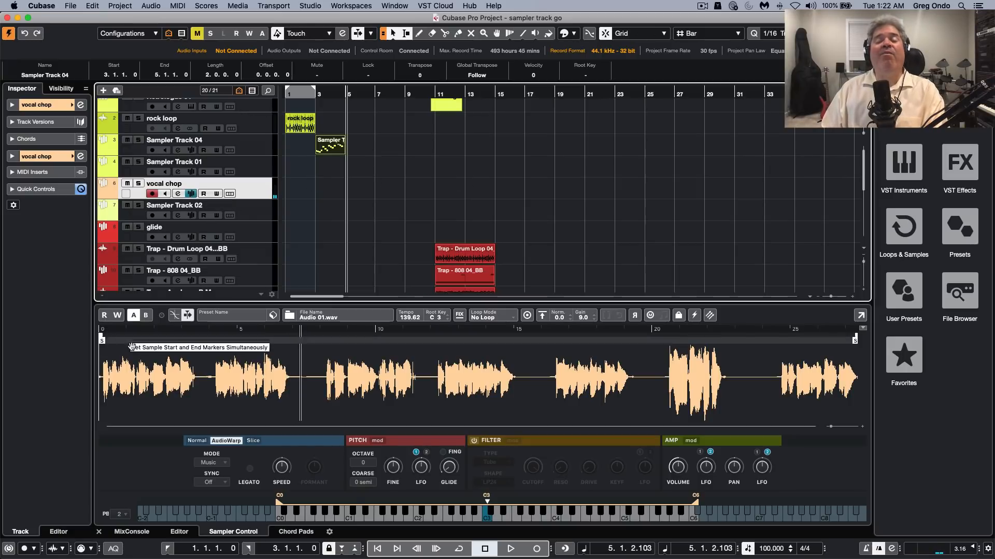
pyautogui.click(146, 316)
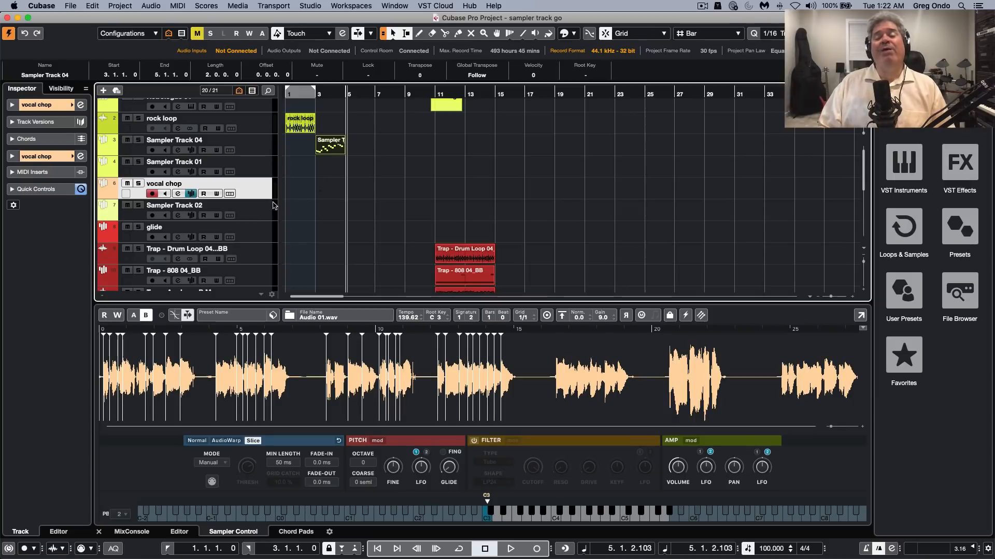
# Examine the sampler settings of the glide track and the "dp vocal wave for Gr...01" sampler track
pyautogui.click(254, 237)
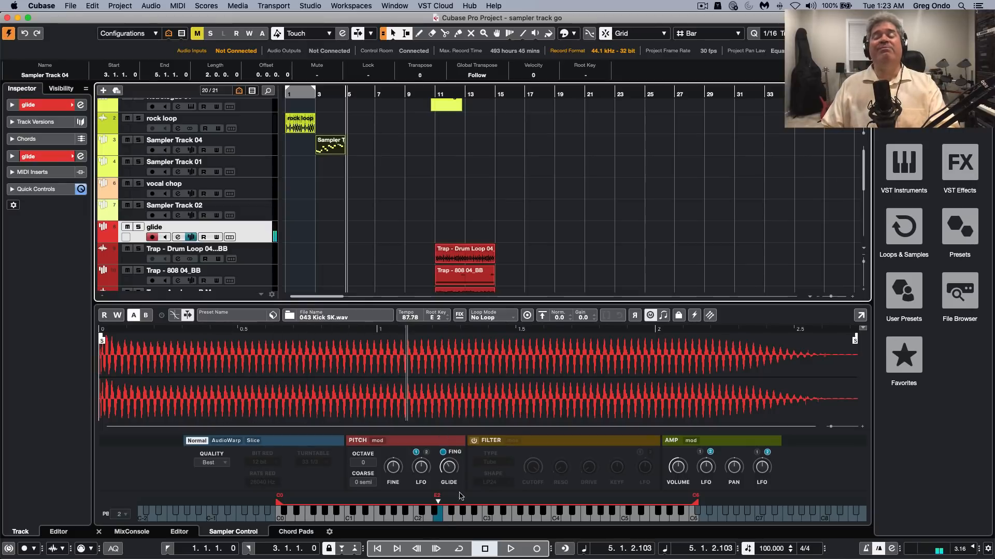
pyautogui.moveTo(451, 470)
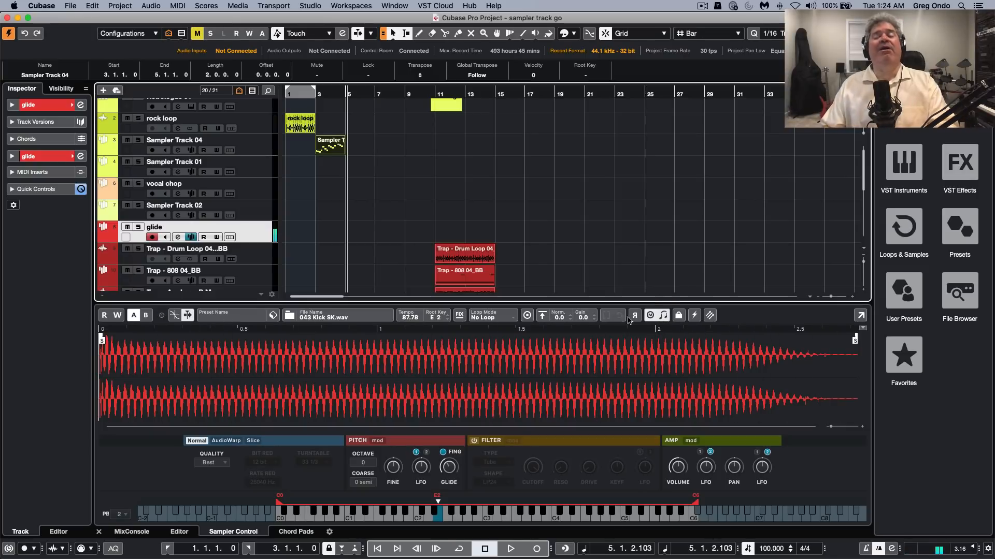
pyautogui.scroll(-6, 394, 199)
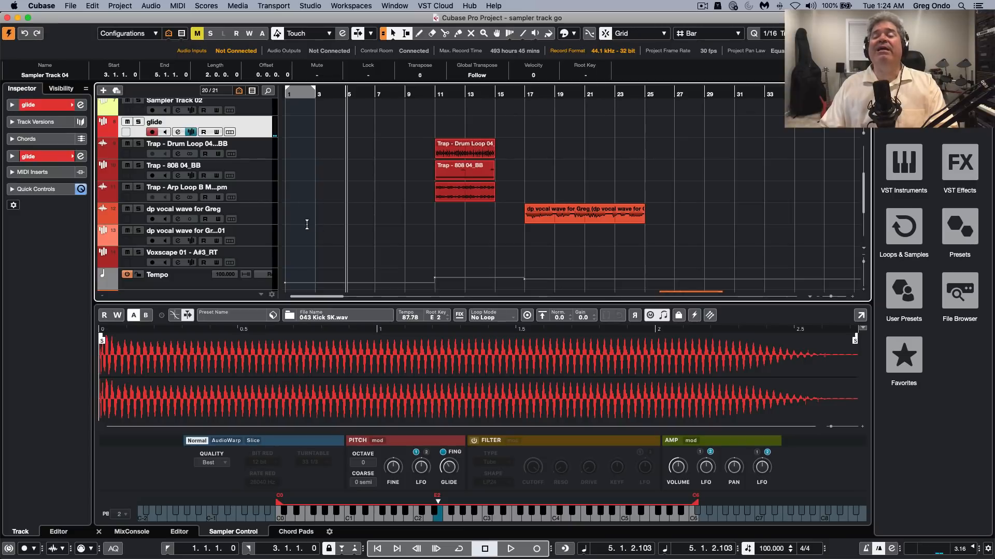
pyautogui.click(265, 230)
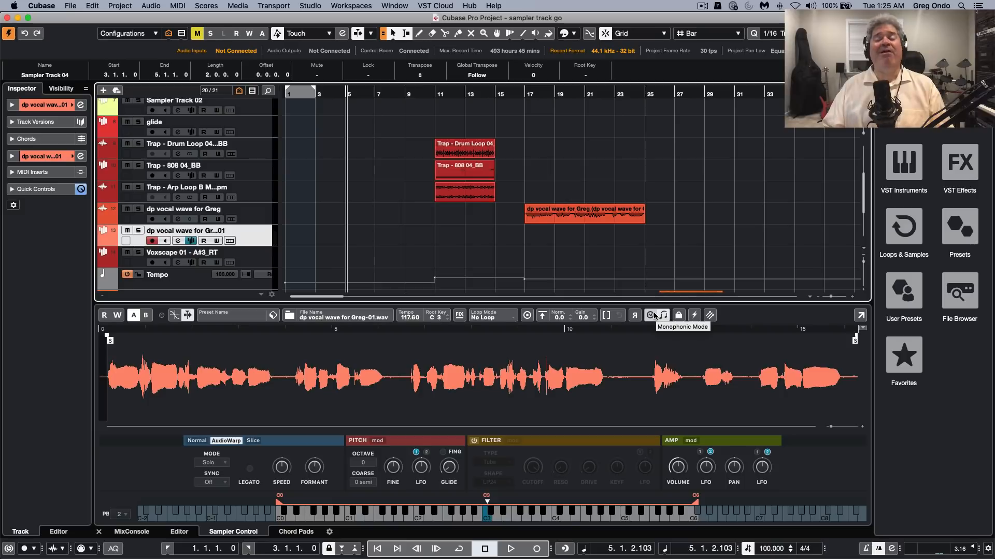
# Select the Sampler Track at the end of the track list and turn on its filter
pyautogui.scroll(-5, 469, 282)
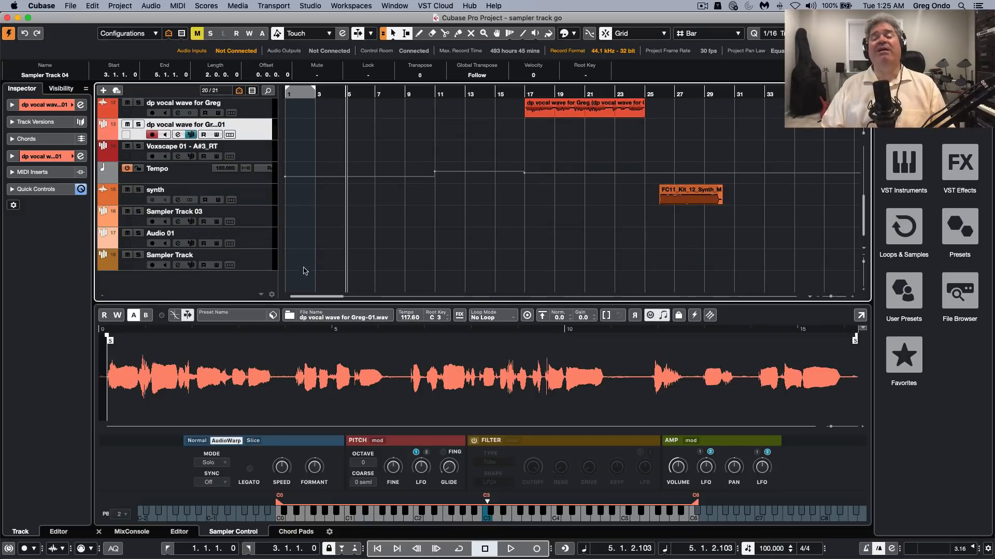
pyautogui.click(258, 260)
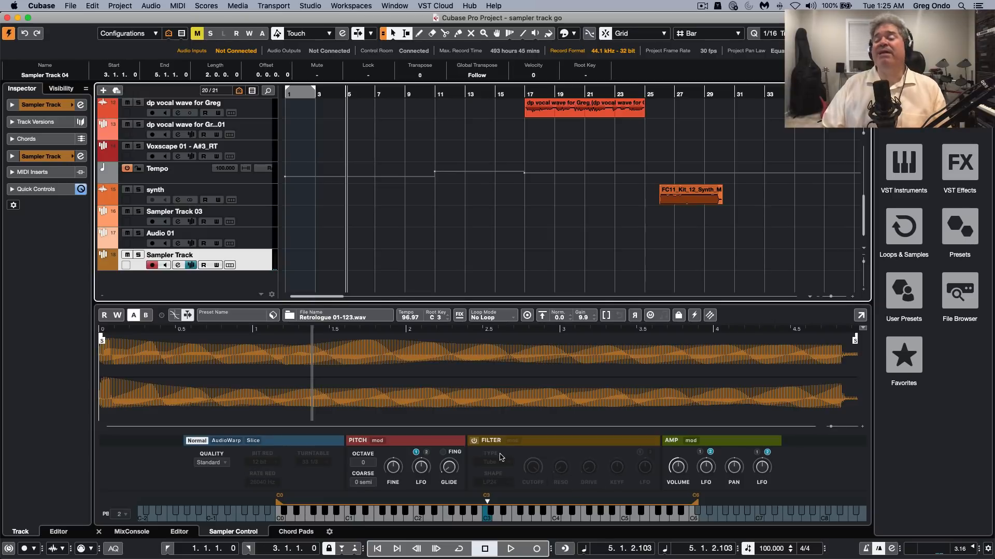
pyautogui.click(475, 442)
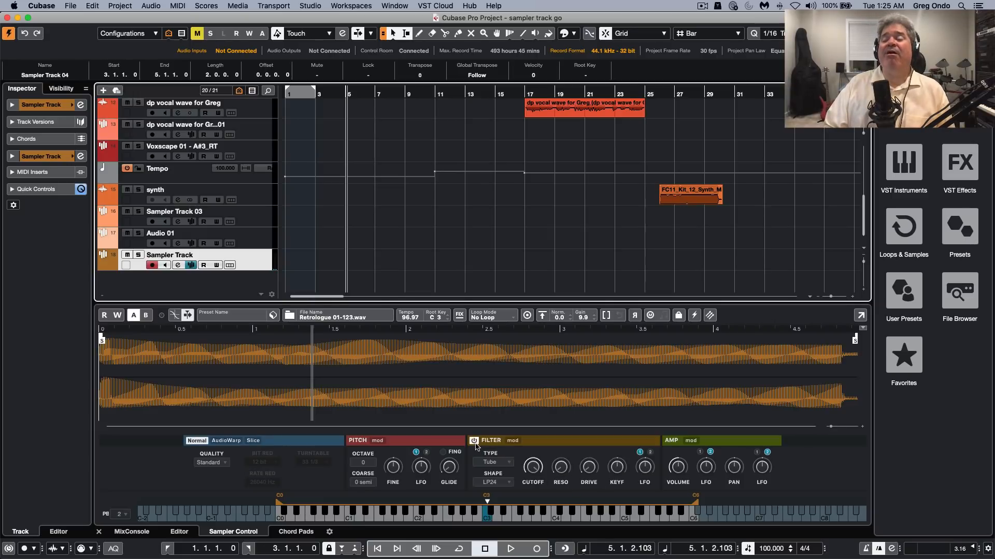
# Examine the available filter types and filter shapes, keeping Tube and LP24
pyautogui.click(496, 463)
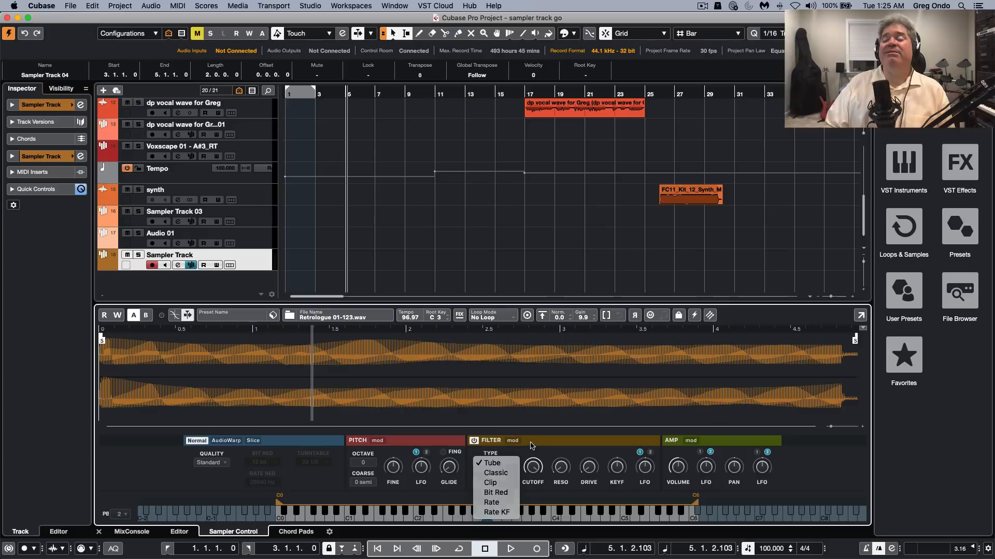
pyautogui.click(510, 462)
pyautogui.click(498, 484)
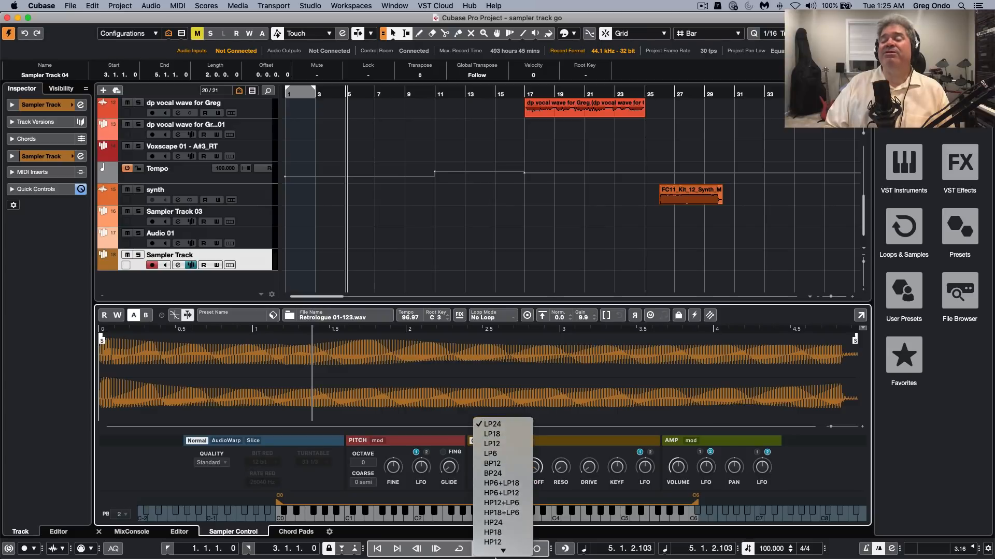
pyautogui.click(564, 442)
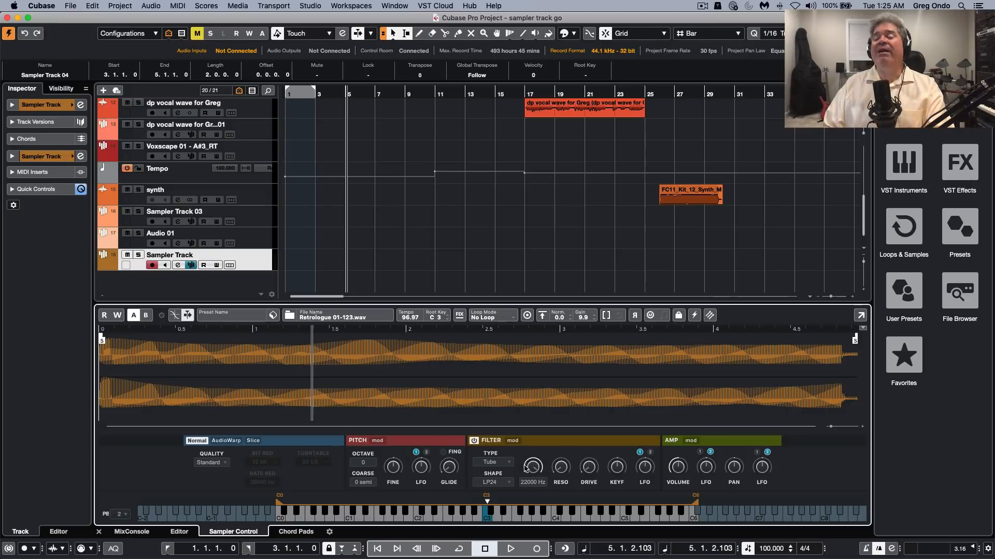
# Sweep the filter cutoff and raise the filter resonance to about 77%
pyautogui.moveTo(526, 469); pyautogui.dragTo(529, 507)
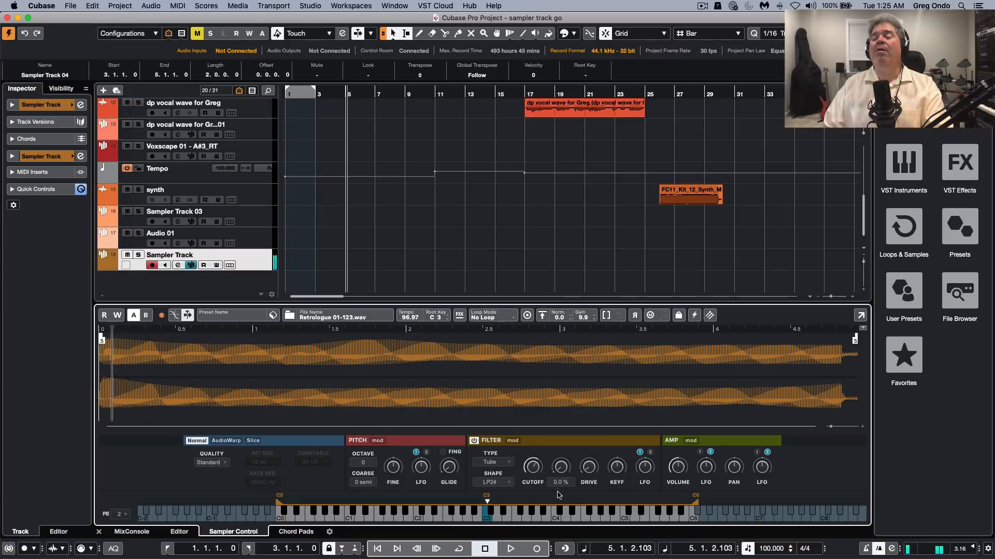
pyautogui.moveTo(557, 493); pyautogui.dragTo(564, 392)
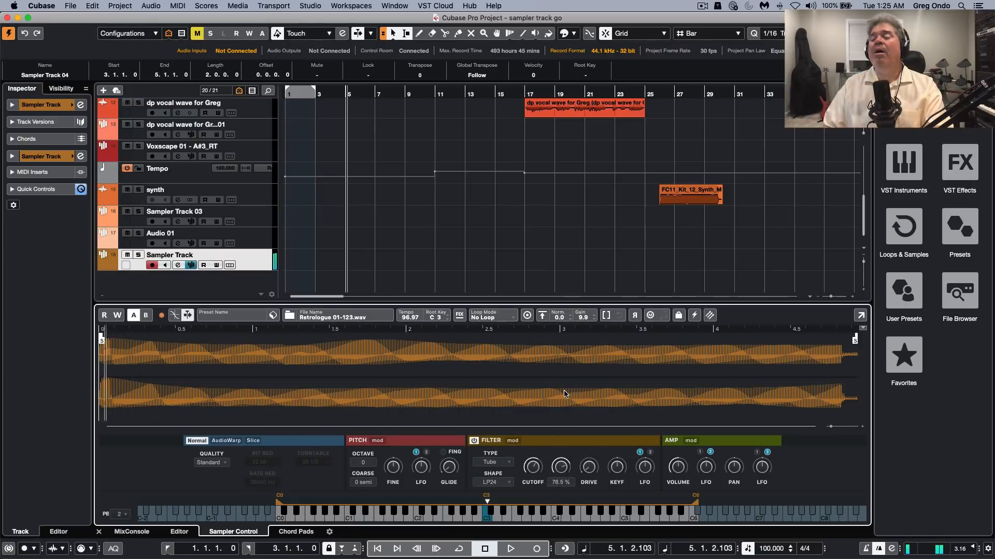
pyautogui.moveTo(530, 465)
pyautogui.mouseDown()
pyautogui.moveTo(530, 486)
pyautogui.moveTo(542, 460)
pyautogui.mouseUp()
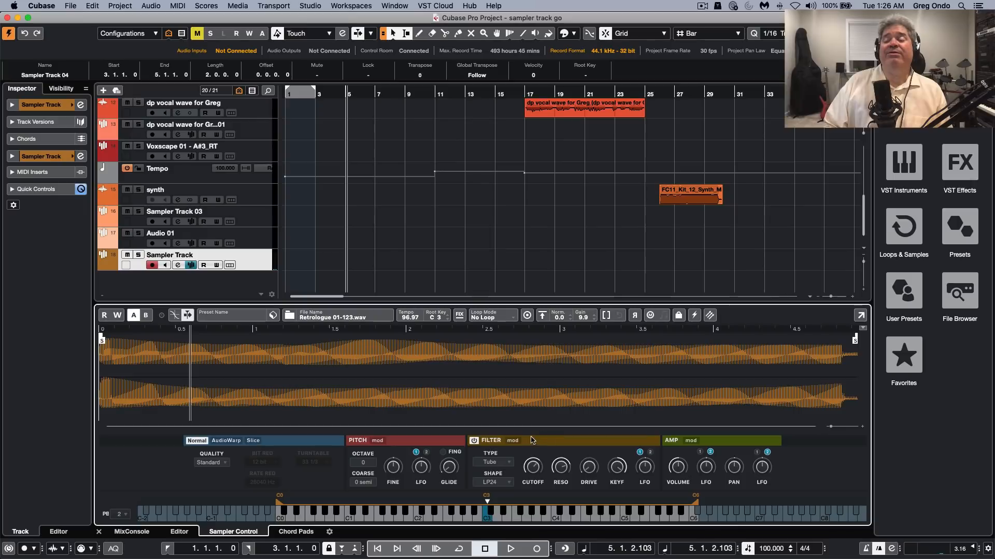
# Show the filter modulation settings and stretch the filter envelope's sustain node to about 4620 ms
pyautogui.click(513, 440)
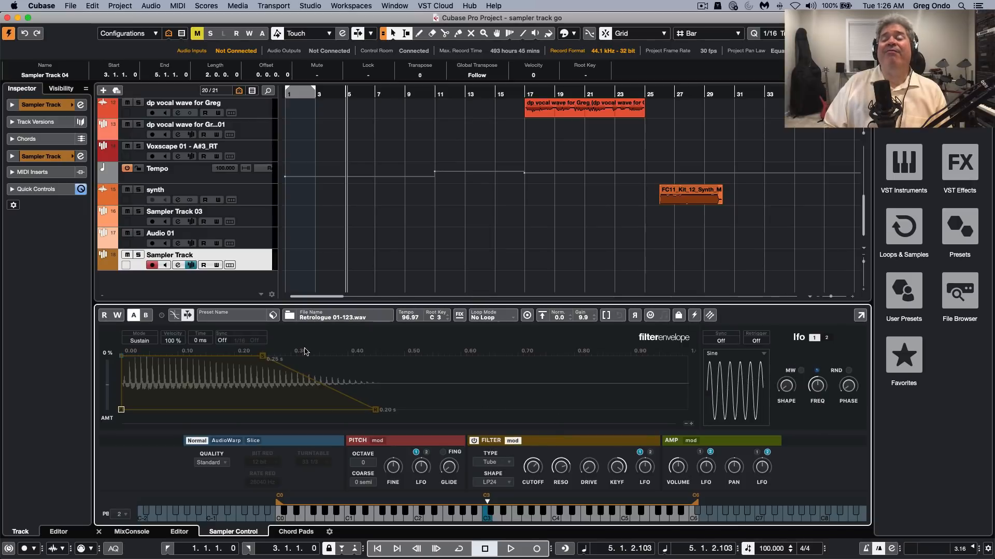
pyautogui.moveTo(267, 356); pyautogui.dragTo(648, 357)
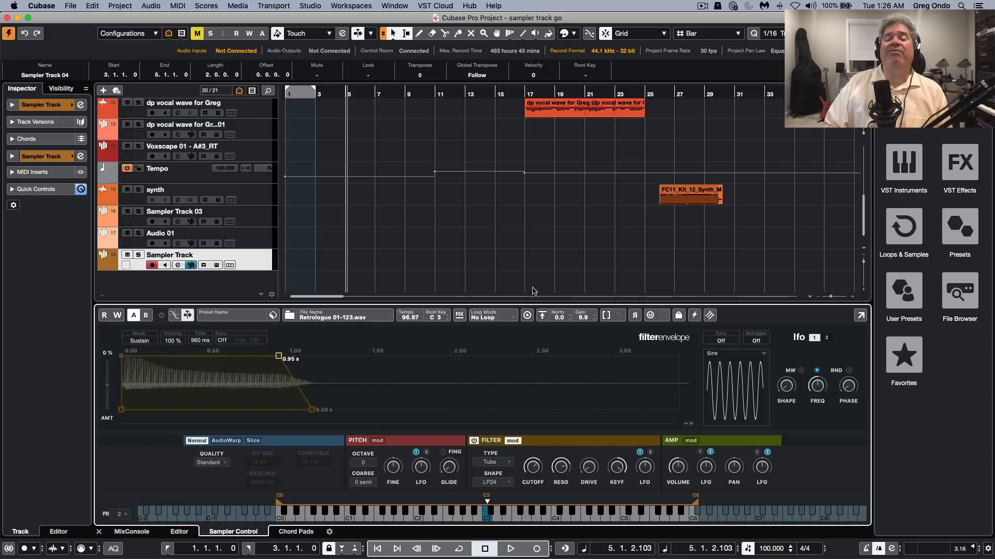
pyautogui.moveTo(274, 357); pyautogui.dragTo(727, 359)
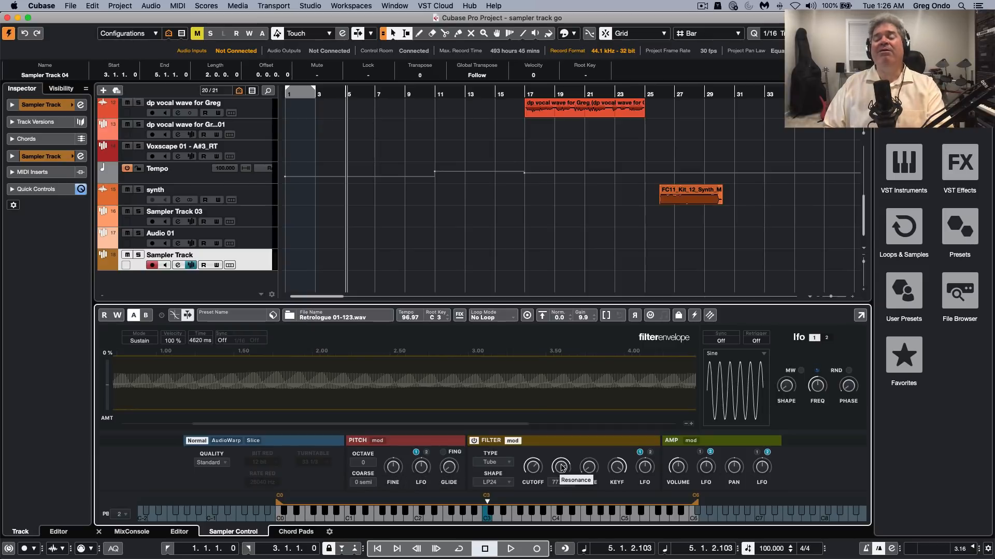
# Raise the filter's LFO modulation depth and slow LFO 1 to about 0.16 Hz
pyautogui.moveTo(561, 468); pyautogui.dragTo(531, 475)
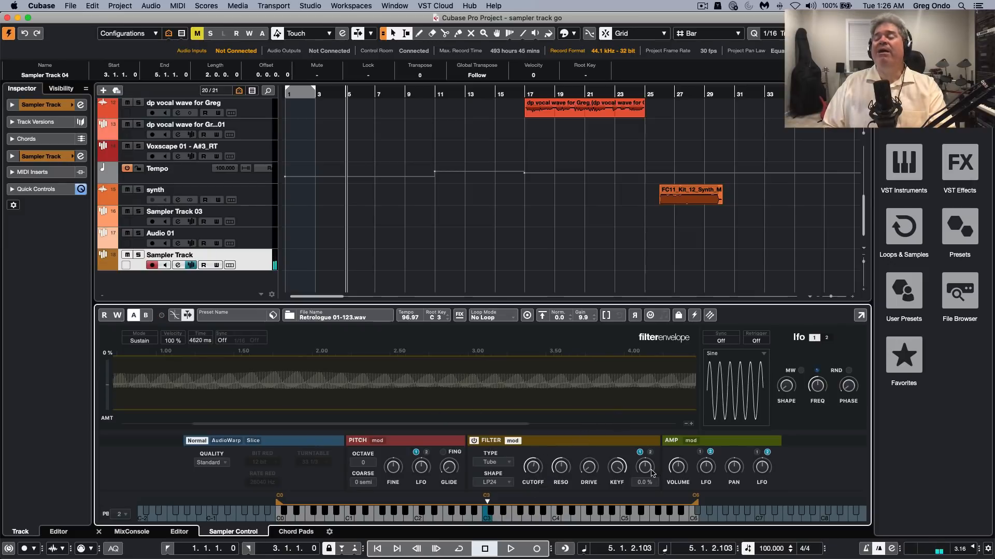
pyautogui.moveTo(651, 471); pyautogui.dragTo(650, 402)
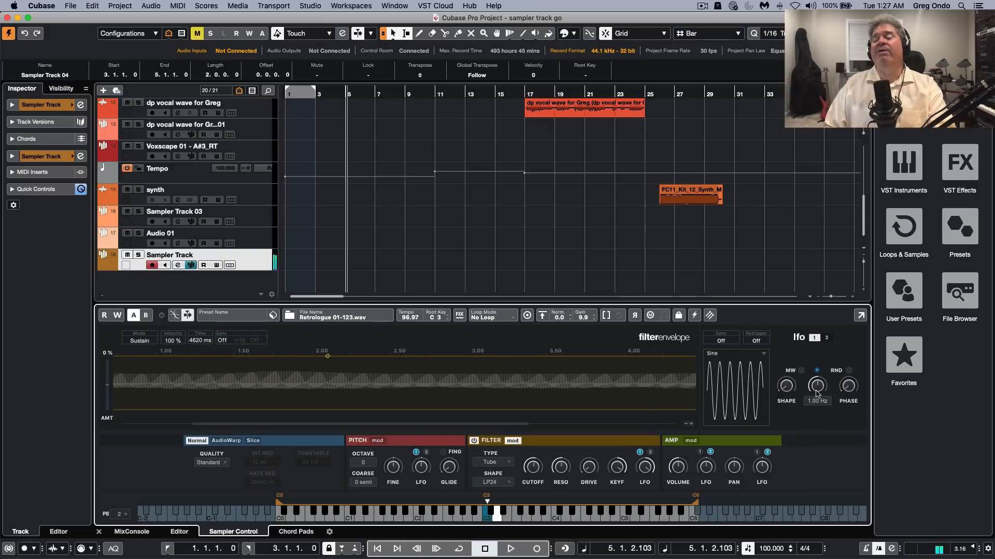
pyautogui.moveTo(816, 386)
pyautogui.mouseDown()
pyautogui.moveTo(812, 419)
pyautogui.moveTo(812, 390)
pyautogui.moveTo(808, 402)
pyautogui.mouseUp()
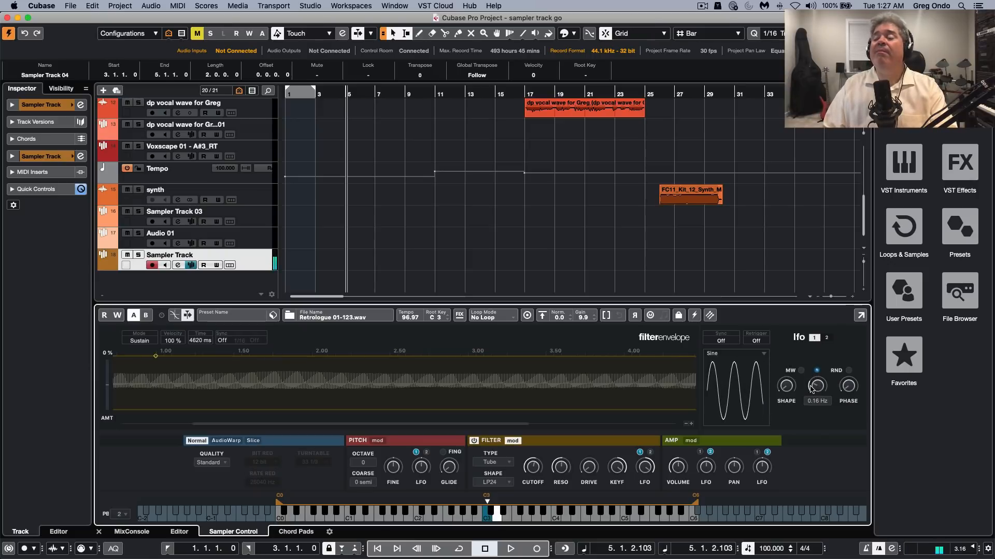
# Speed LFO 1 up again and raise its shape amount slightly
pyautogui.scroll(-4, 811, 377)
pyautogui.scroll(8, 812, 377)
pyautogui.moveTo(812, 377); pyautogui.dragTo(811, 349)
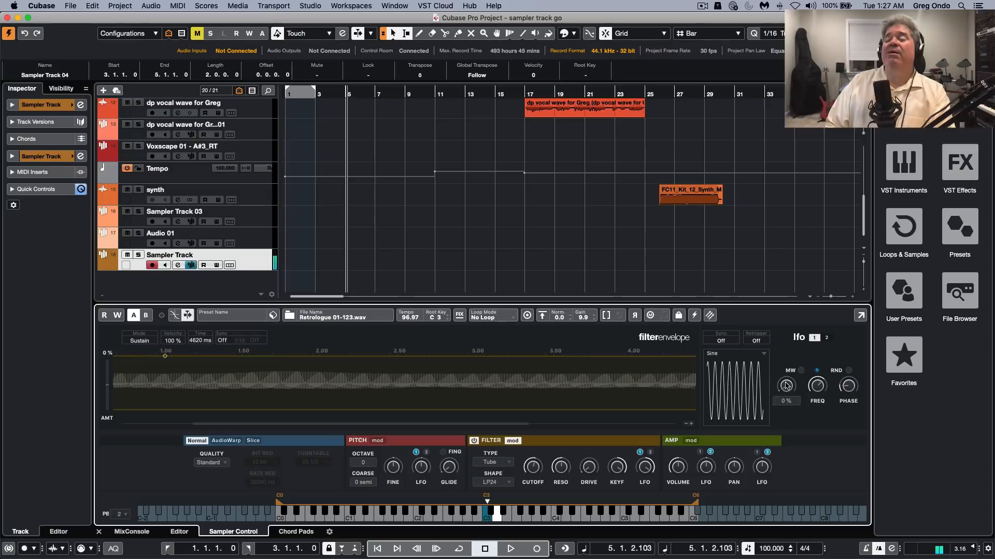
pyautogui.moveTo(786, 383)
pyautogui.mouseDown()
pyautogui.moveTo(786, 356)
pyautogui.moveTo(784, 365)
pyautogui.mouseUp()
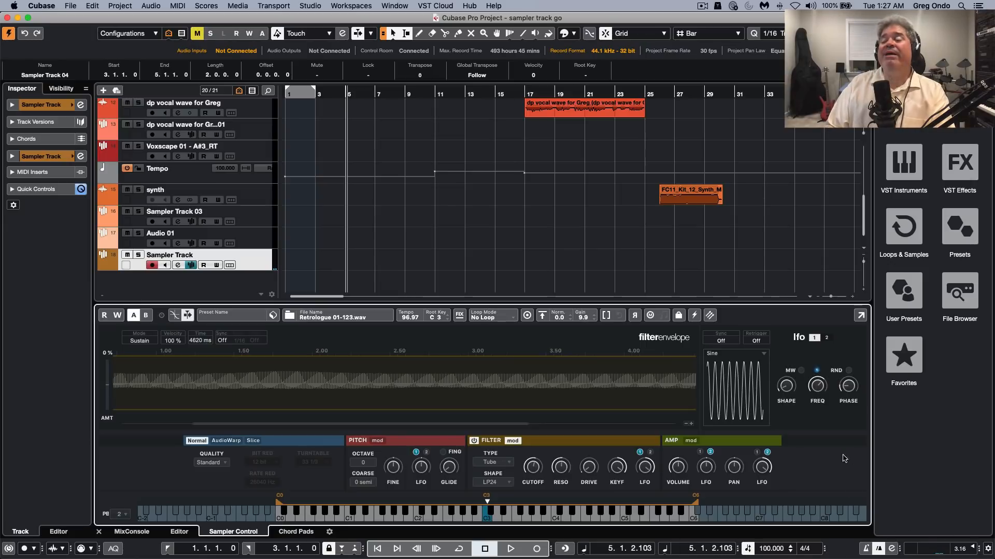
# Set LFO 1's sync to Tempo + Retrig with a sync note of 1/4D
pyautogui.click(722, 342)
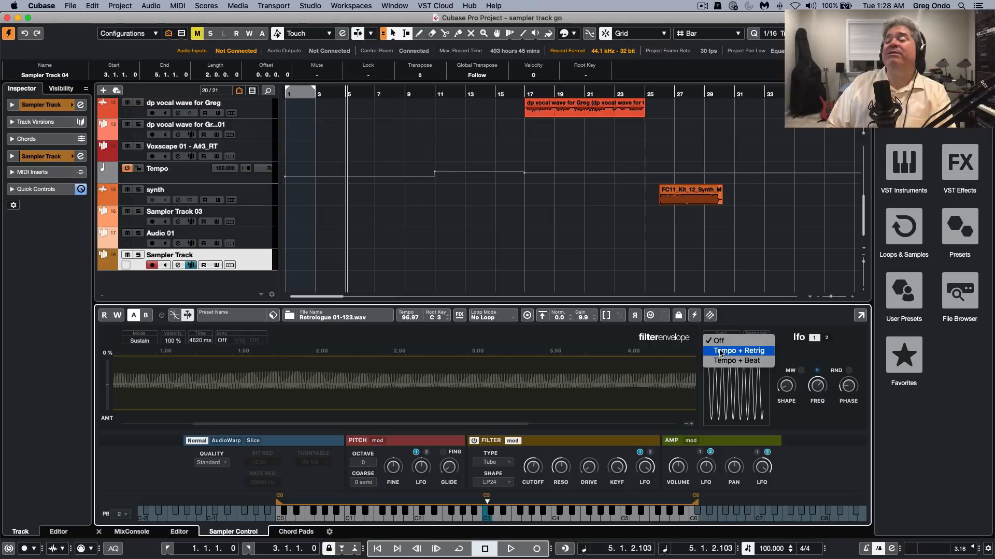
pyautogui.click(719, 355)
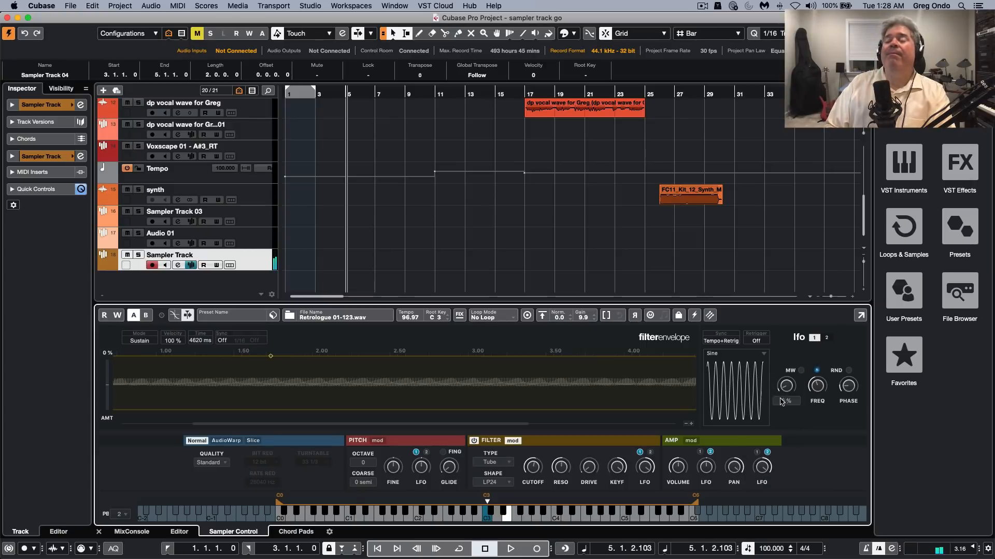
pyautogui.moveTo(812, 387); pyautogui.dragTo(815, 380)
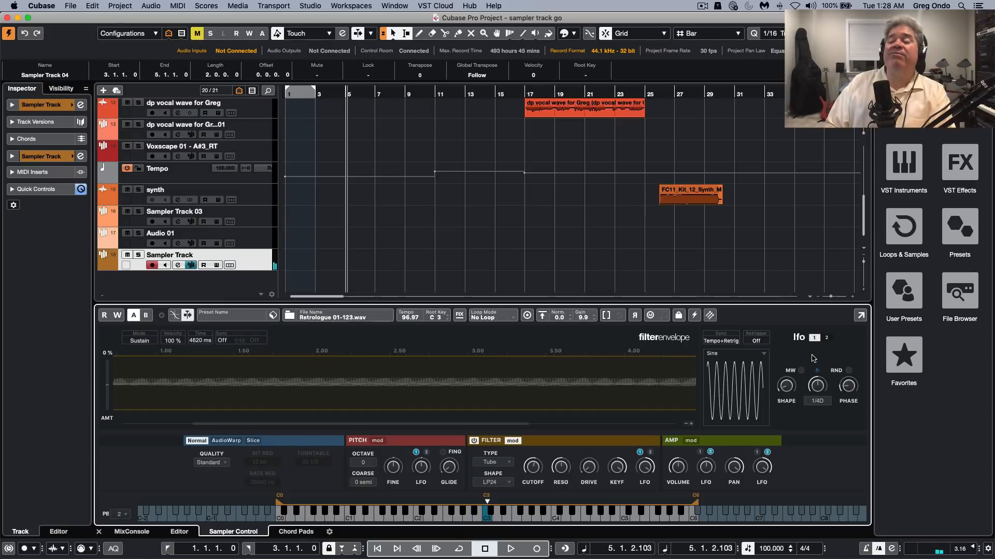
# Try LFO 1's slowest sync note, 64/4, and finish with 1/16D
pyautogui.moveTo(817, 374); pyautogui.dragTo(821, 343)
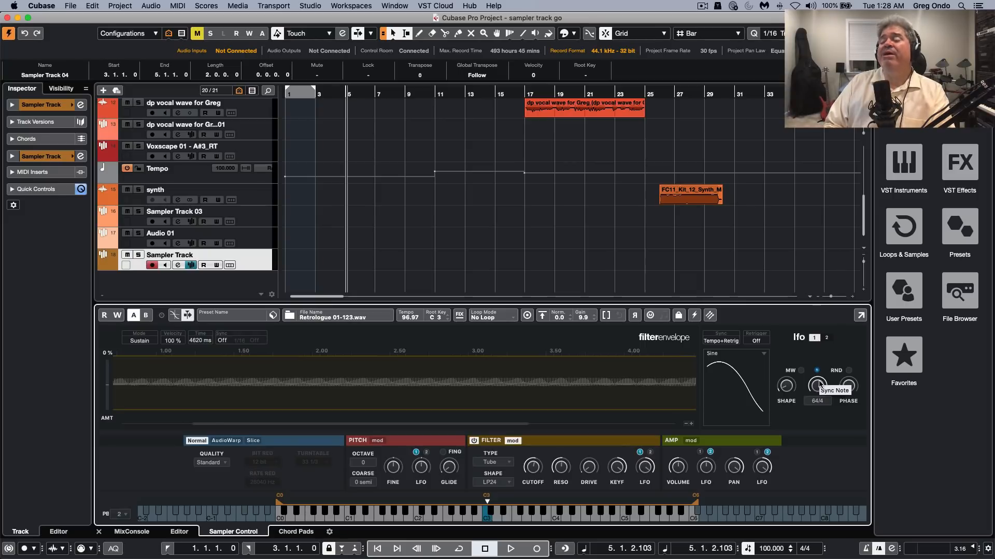
pyautogui.moveTo(819, 388); pyautogui.dragTo(813, 466)
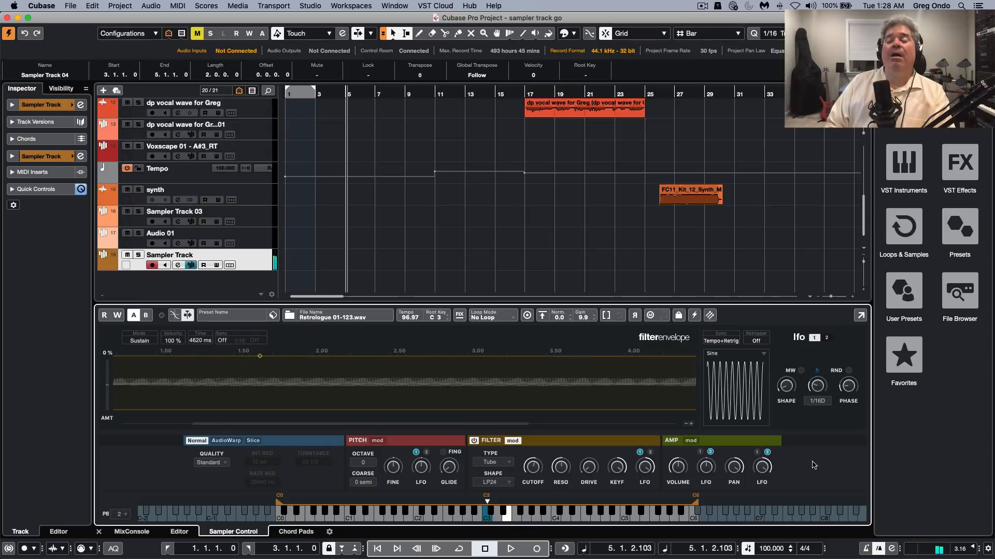
pyautogui.moveTo(813, 466); pyautogui.dragTo(810, 465)
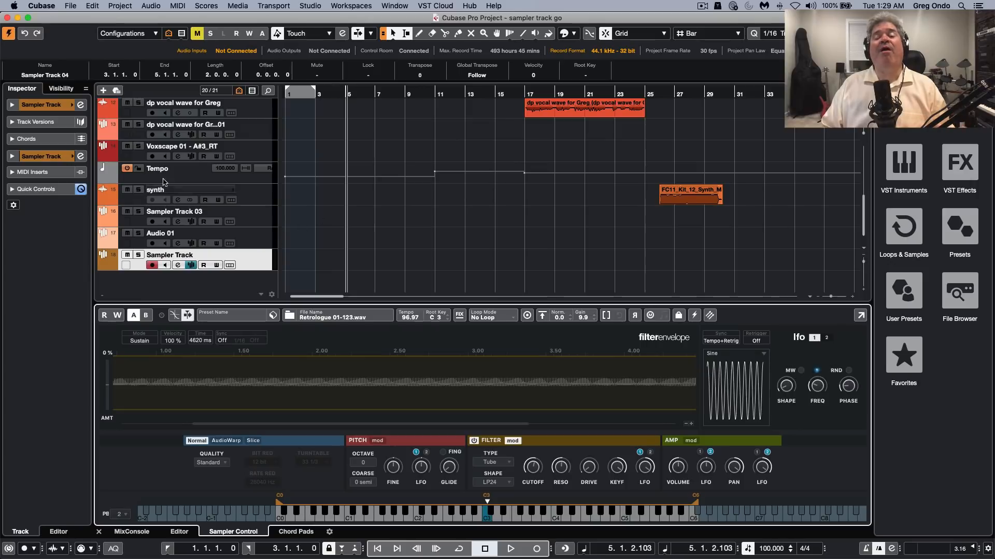
# Open the sampler track's channel settings and boost EQ band 2 by about 9.8 dB near 2152 Hz
pyautogui.click(81, 106)
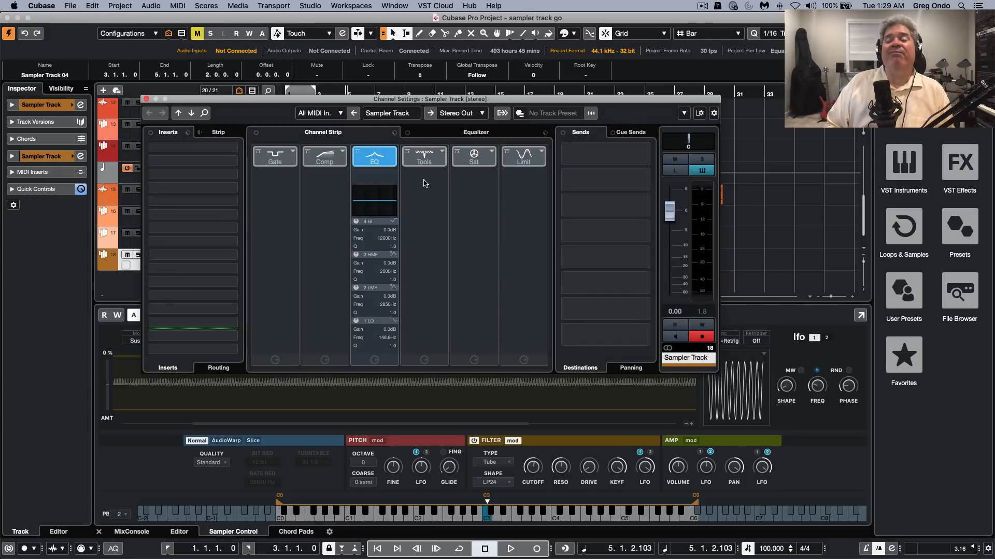
pyautogui.click(477, 133)
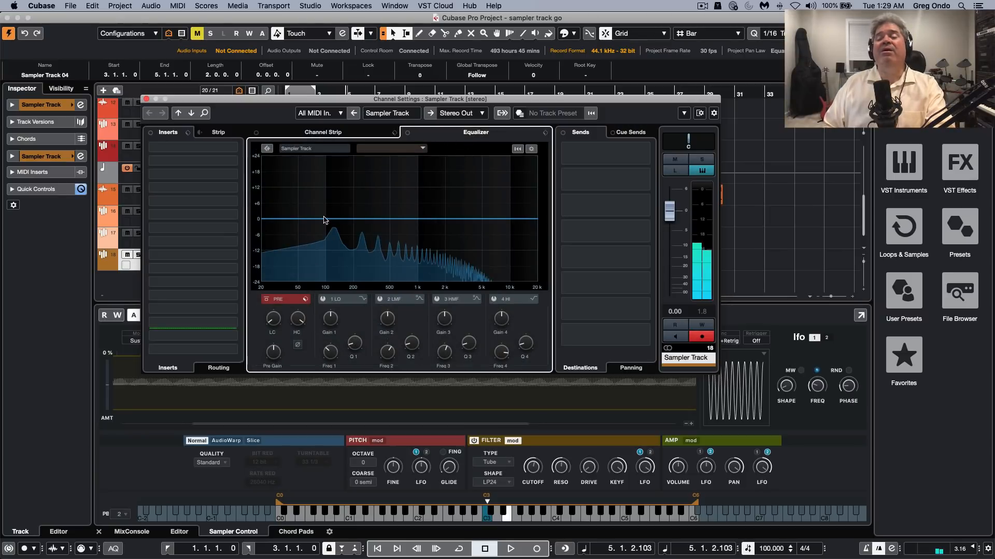
pyautogui.moveTo(331, 219); pyautogui.dragTo(449, 194)
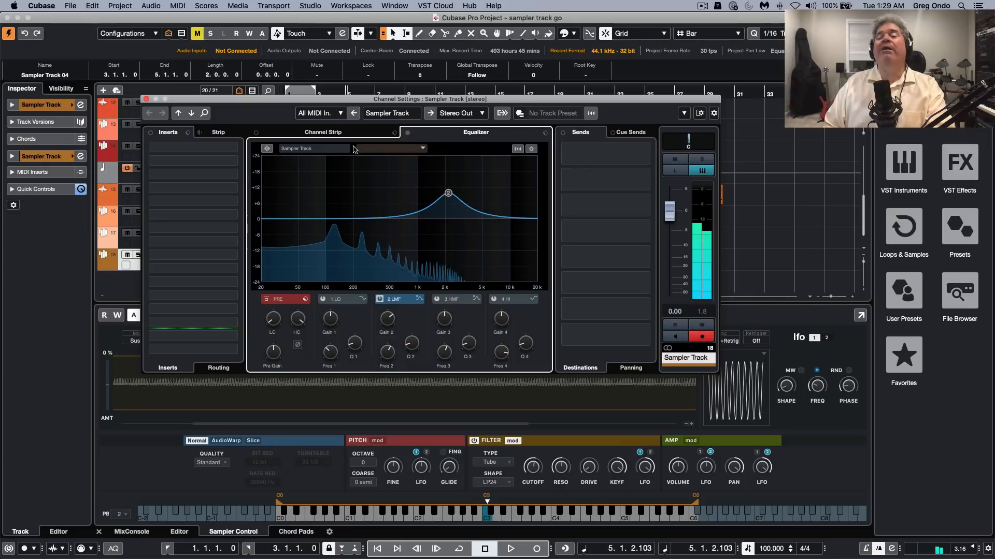
# Enable the Compressor, Tape Saturation, Maximizer and Noise Gate modules in the sampler track's channel strip
pyautogui.click(323, 132)
pyautogui.click(335, 161)
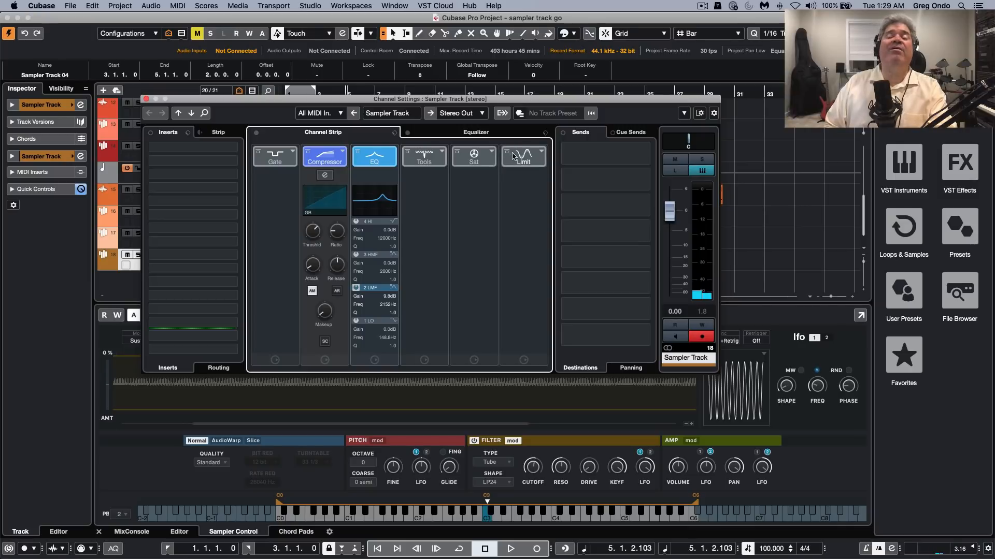
pyautogui.click(470, 154)
pyautogui.click(470, 154)
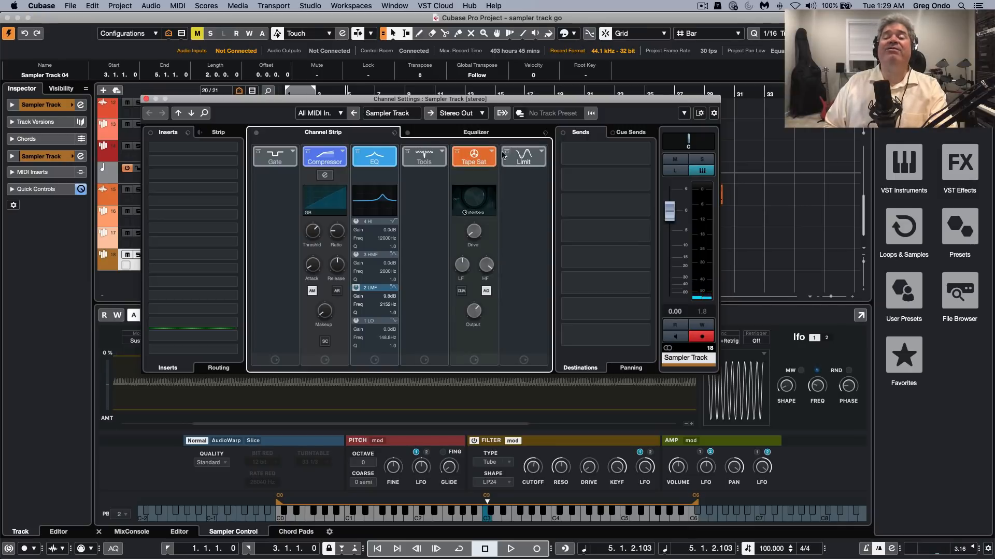
pyautogui.click(517, 160)
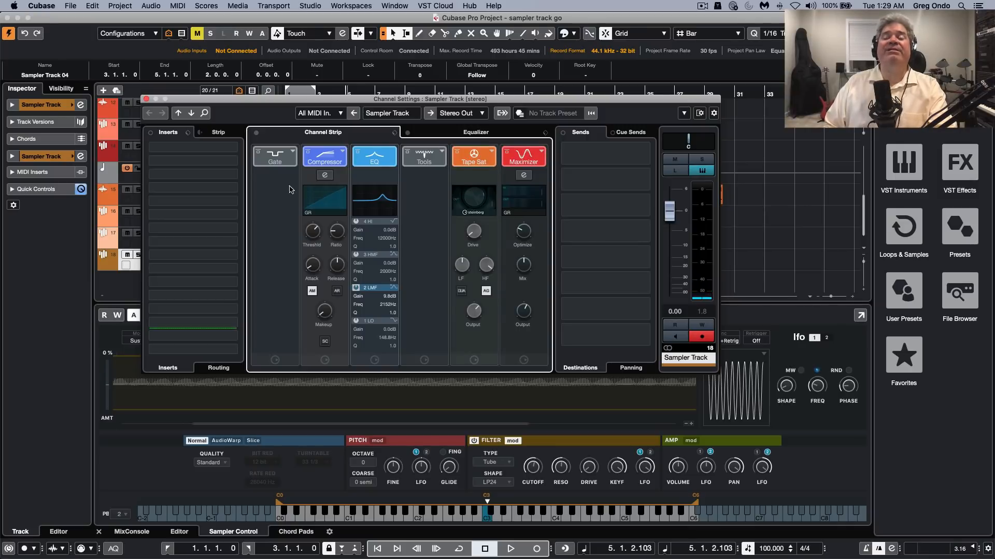
pyautogui.click(275, 157)
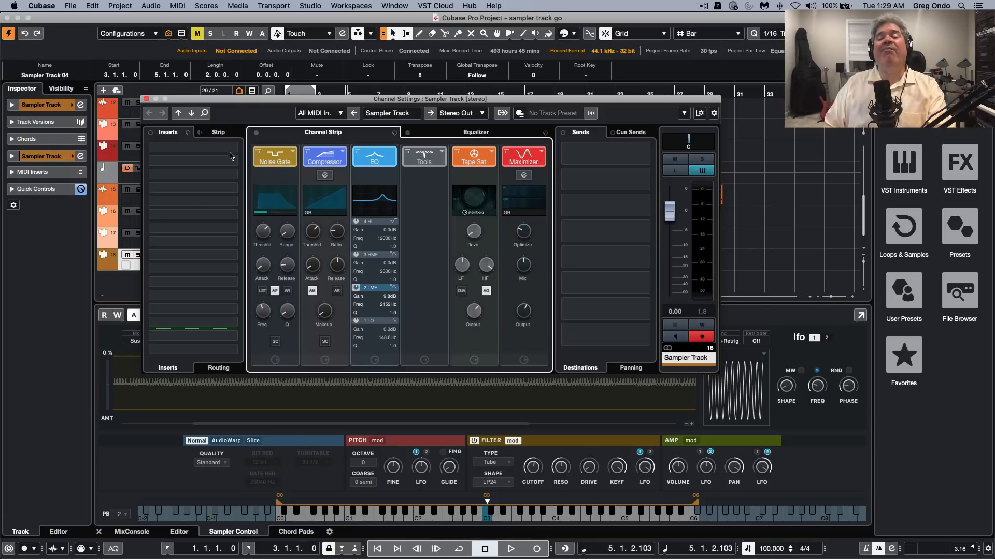
# View the available insert effect categories and the channel's equalizer curve, and close the channel settings
pyautogui.click(200, 150)
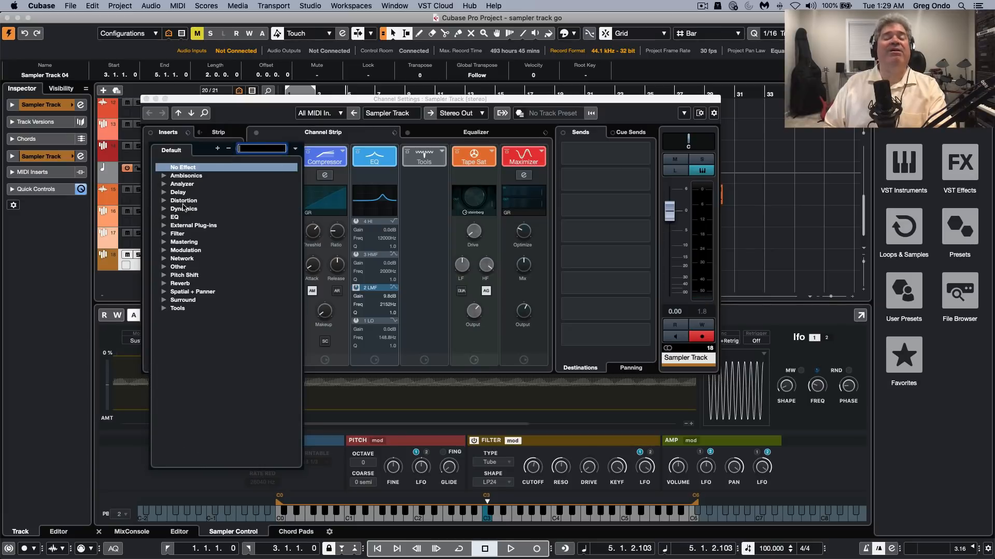
pyautogui.click(598, 244)
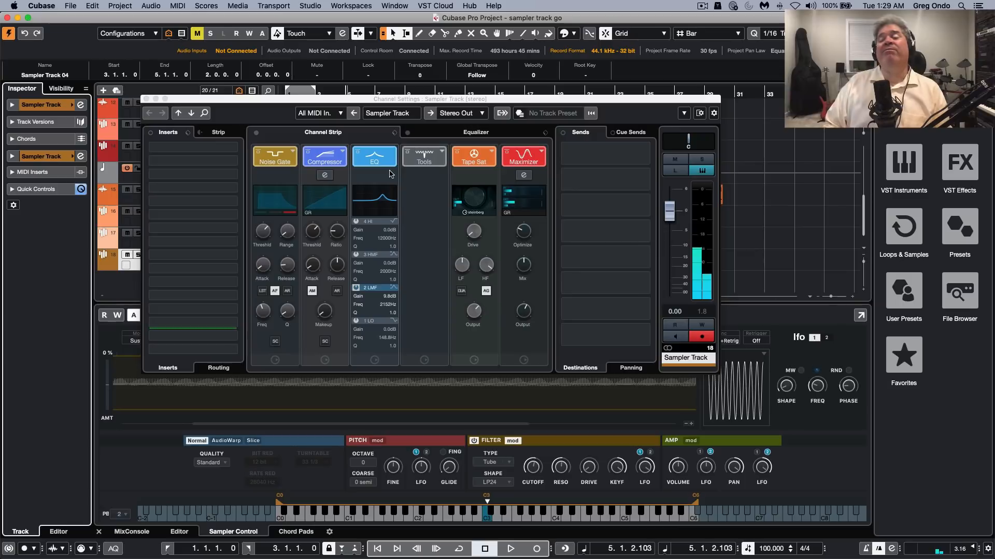
pyautogui.click(461, 133)
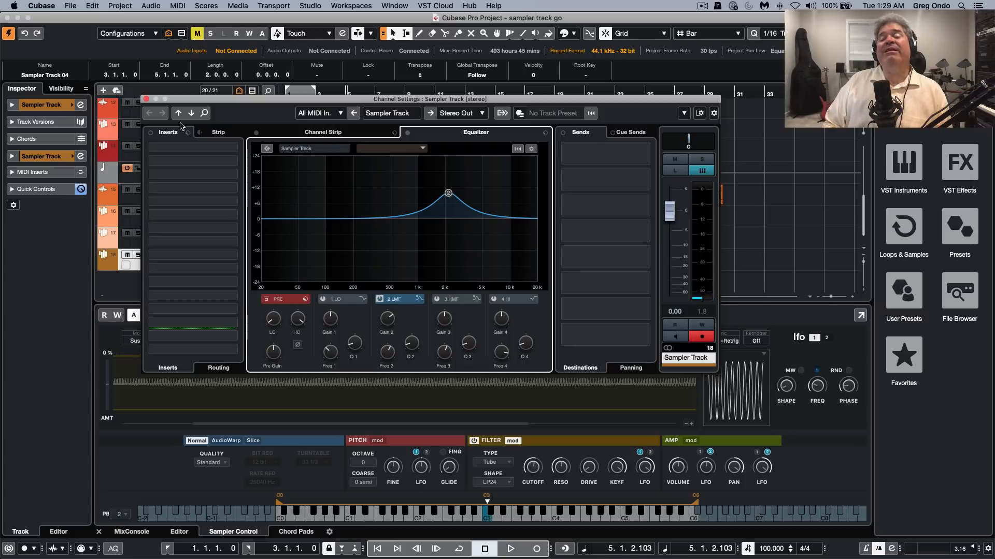
pyautogui.click(146, 98)
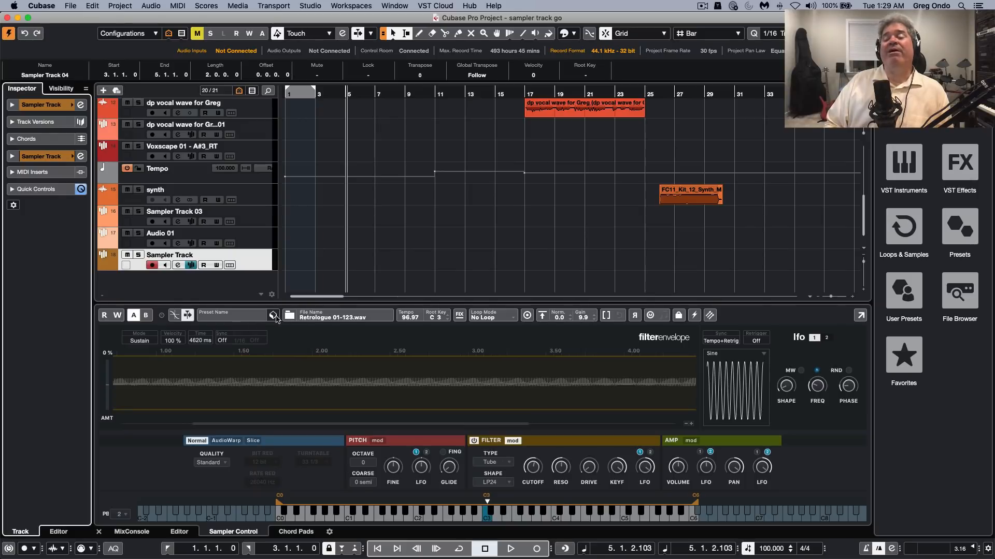
# Check the sampler's track preset options and lock its playback parameters for newly loaded samples
pyautogui.click(274, 317)
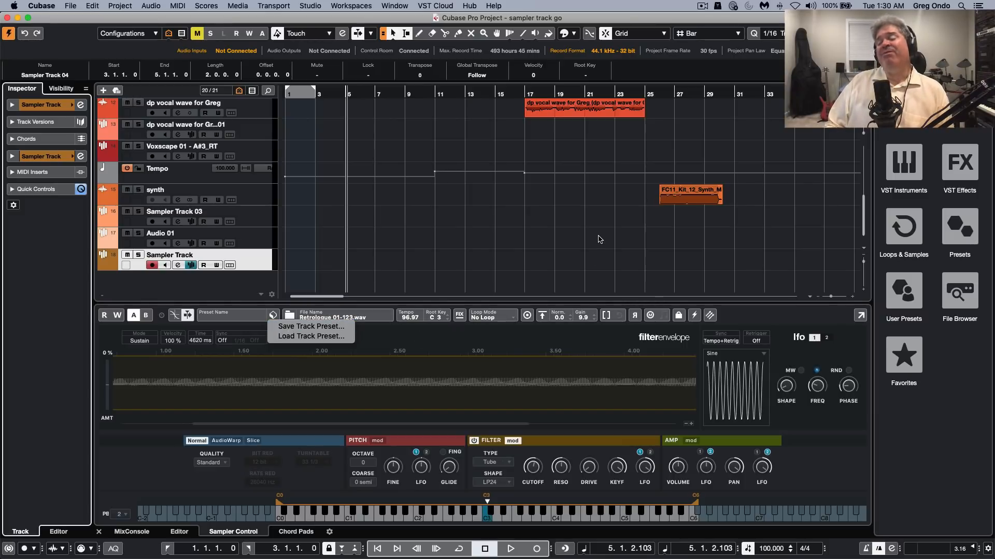
pyautogui.click(641, 282)
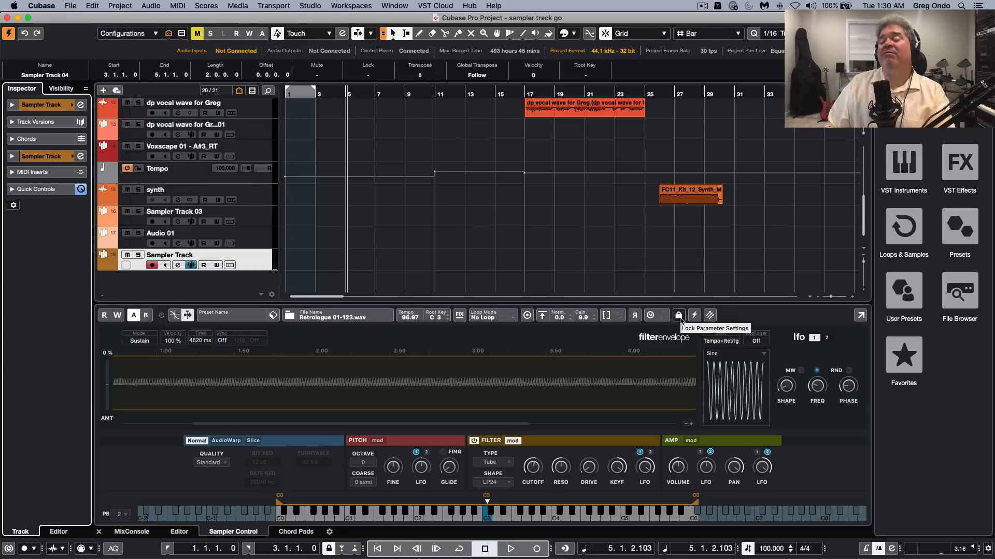
# Browse the Loops & Samples library packs and open the Bloom pack
pyautogui.click(902, 233)
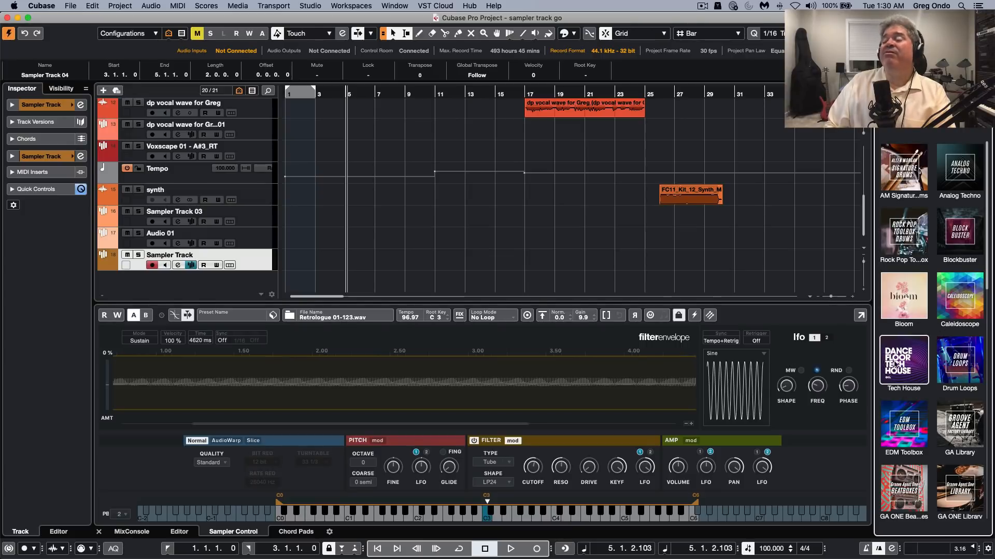
pyautogui.scroll(-3, 907, 341)
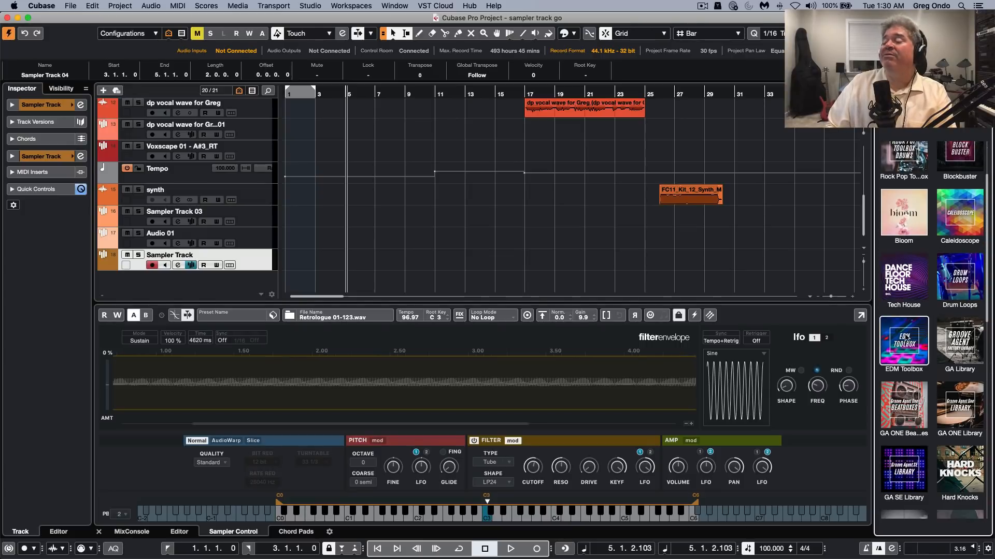
pyautogui.scroll(-2, 906, 338)
pyautogui.scroll(4, 905, 338)
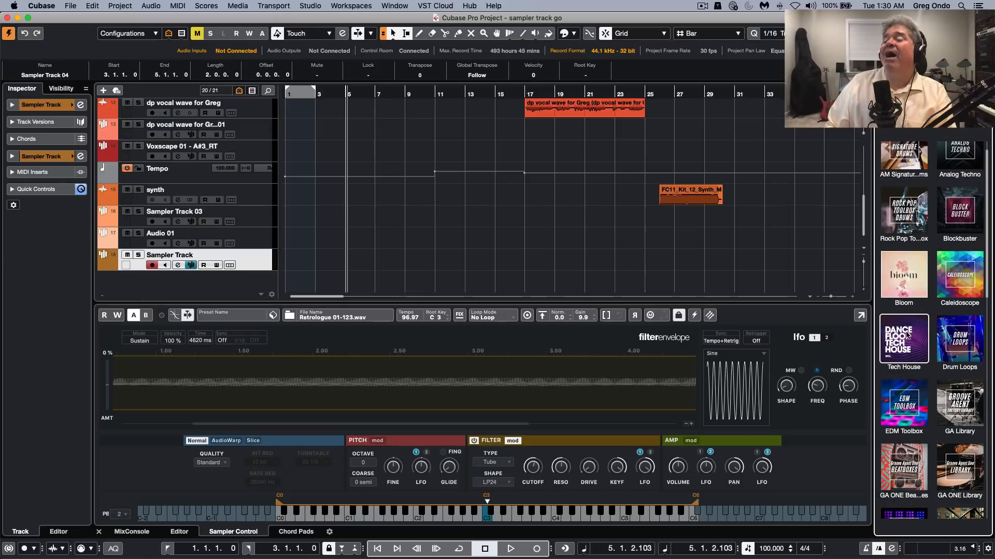
pyautogui.click(911, 279)
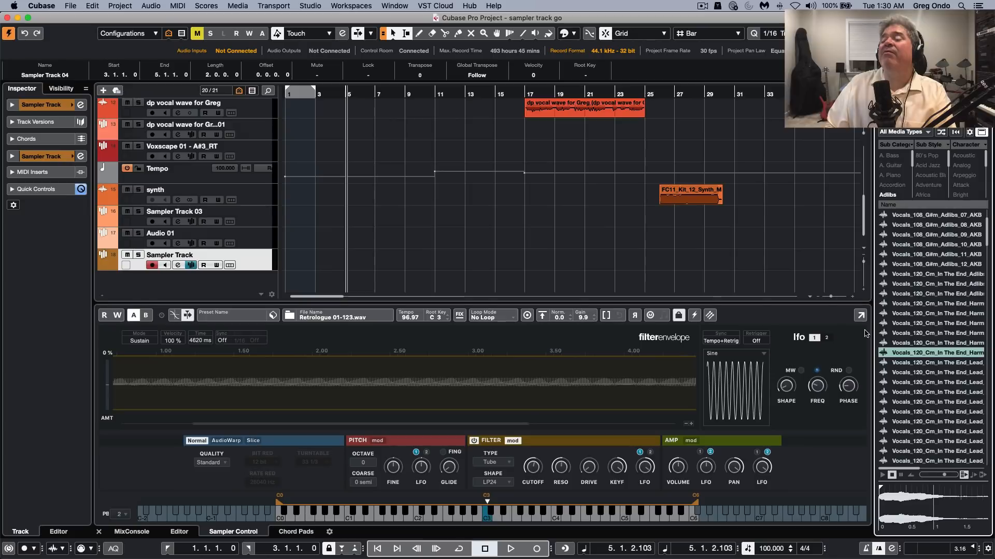
# Audition several In The End harmony and lead vocal samples, and load lead vocal 08 into the sampler
pyautogui.click(919, 314)
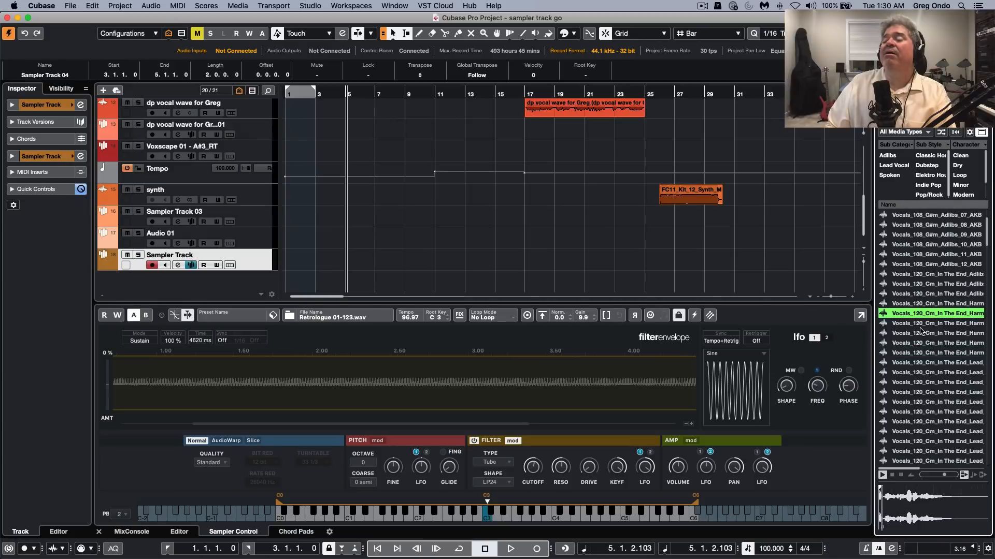
pyautogui.click(919, 382)
pyautogui.click(917, 422)
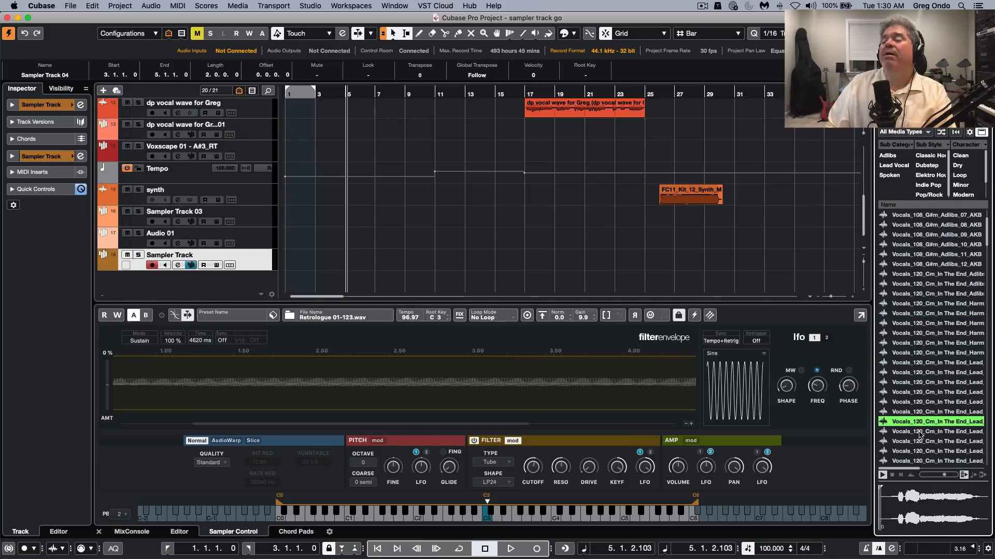
pyautogui.click(919, 431)
pyautogui.moveTo(919, 432); pyautogui.dragTo(478, 398)
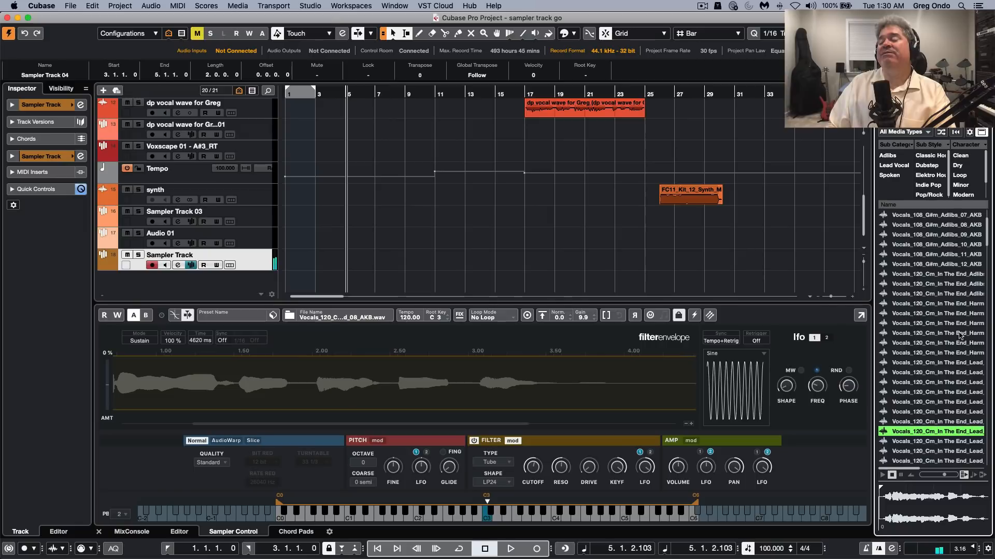
# Load Vocals_108_G#m_Adlibs_12_AKB into the sampler and open the options for transferring it to a new instrument
pyautogui.moveTo(926, 264); pyautogui.dragTo(520, 371)
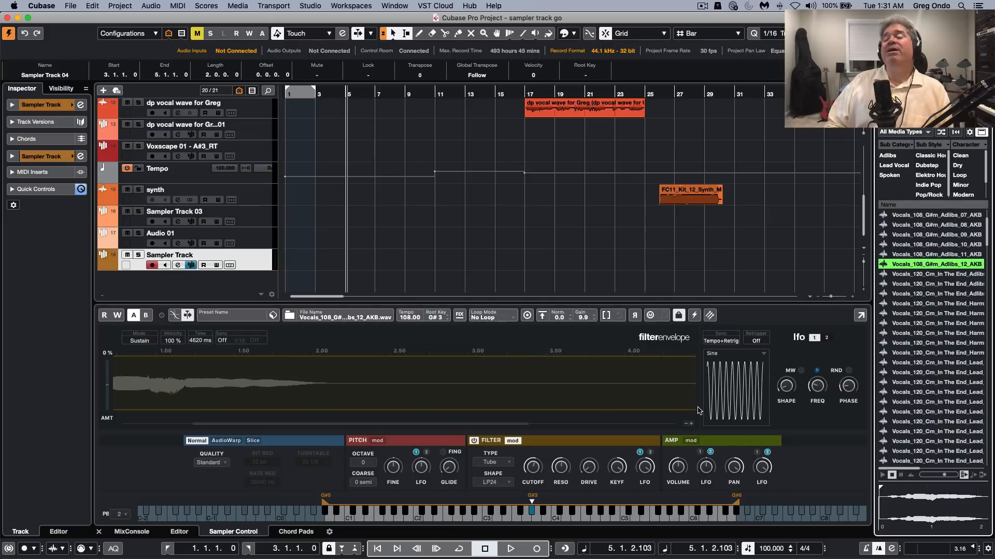
pyautogui.click(709, 318)
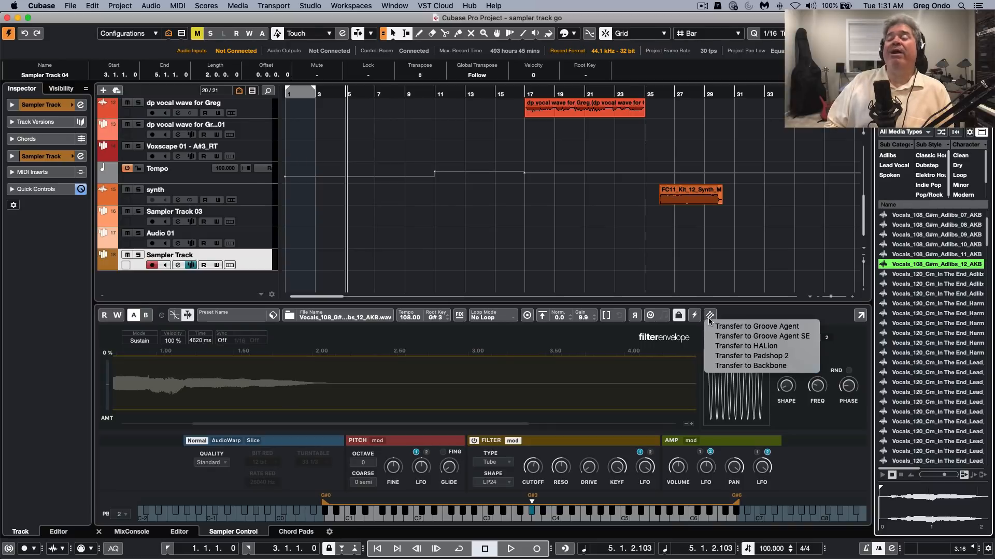